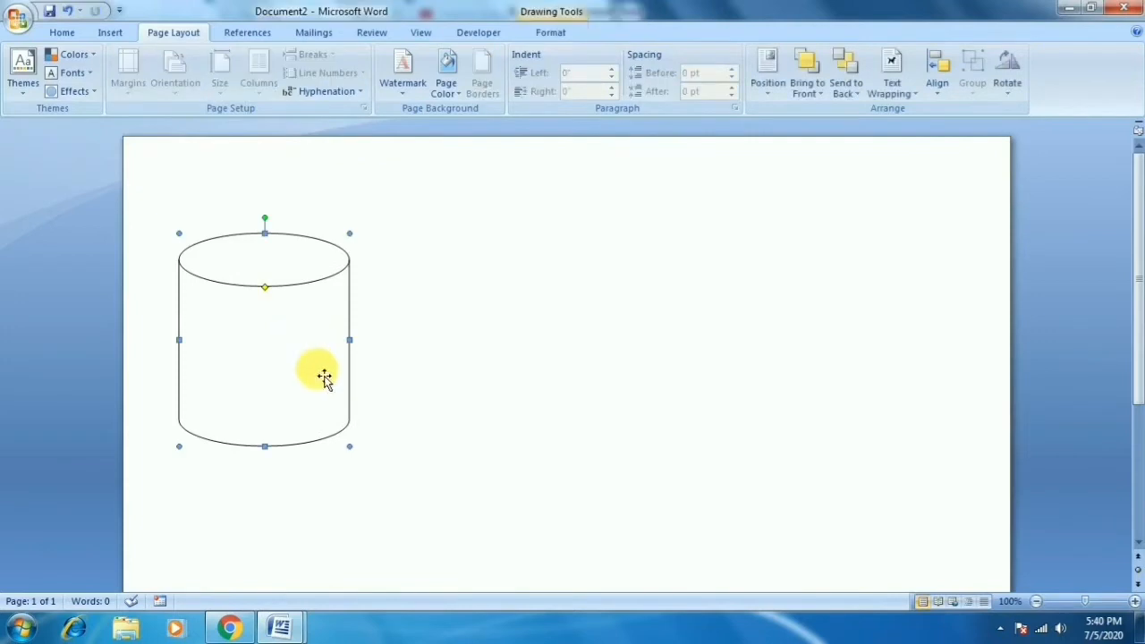
Enlarge the cylinder to about 3.22" high and 2.49" wide and shift it slightly up the page.
left_click_drag(355, 456, 382, 497)
left_click_drag(258, 429, 254, 413)
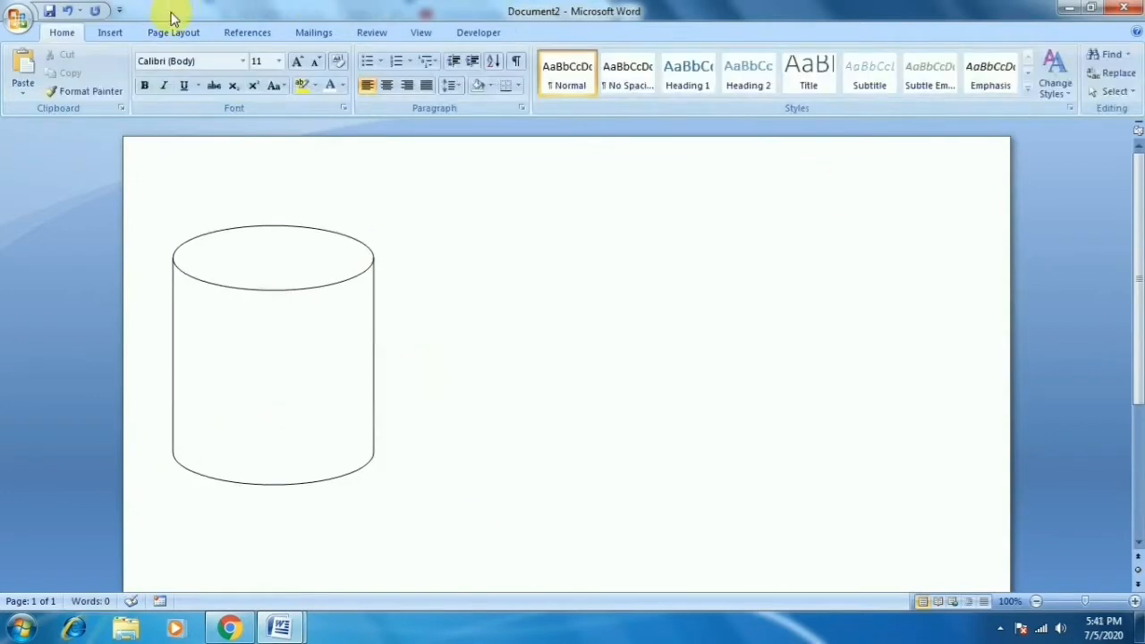
Draw a block arc about 1.42" high and 1.55" wide beside the cylinder and rotate it right 90°.
left_click(110, 32)
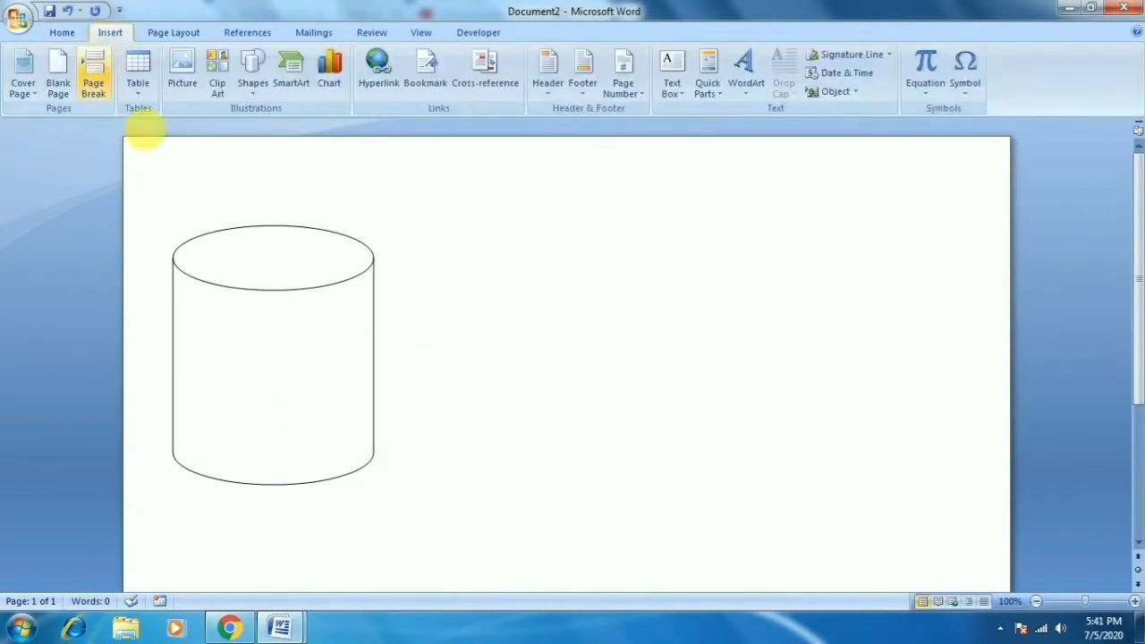
left_click(257, 85)
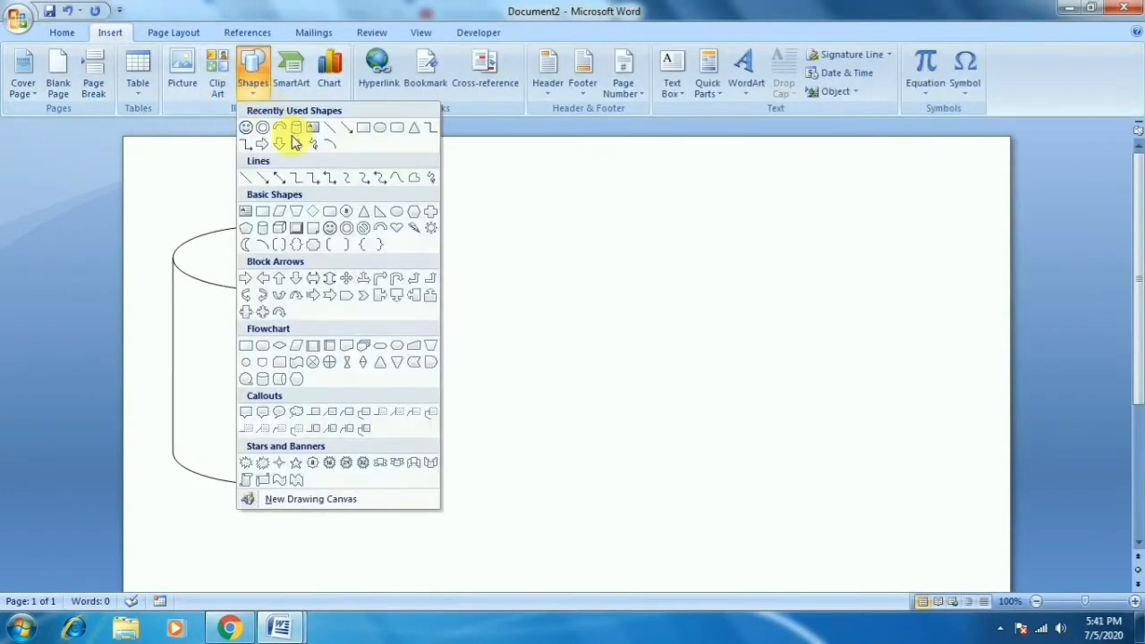
left_click(279, 129)
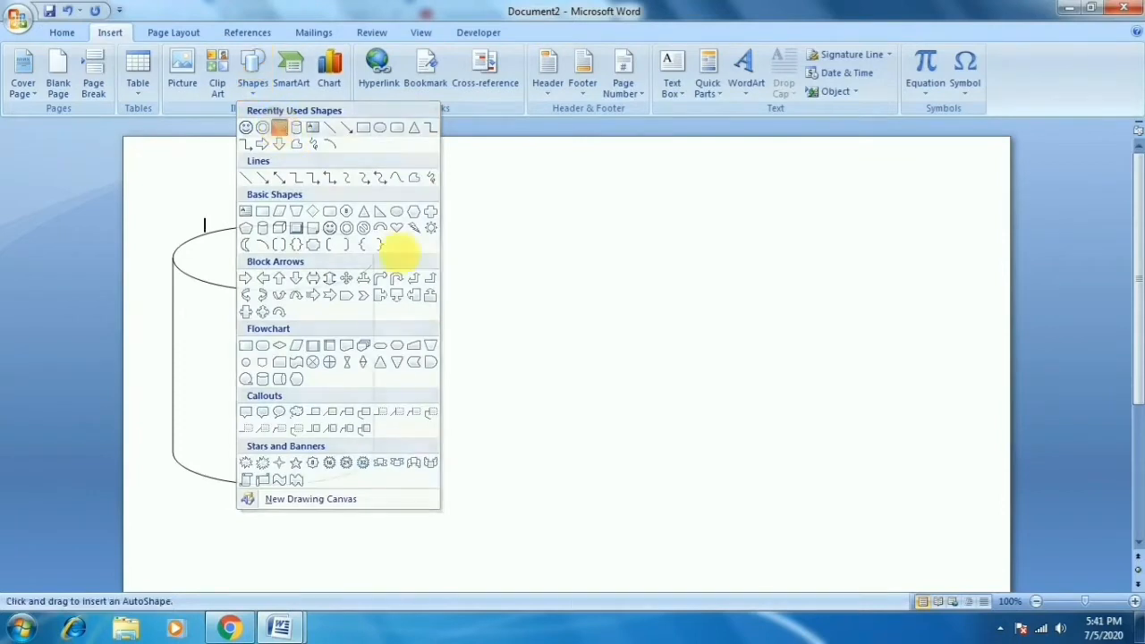
left_click_drag(418, 300, 541, 354)
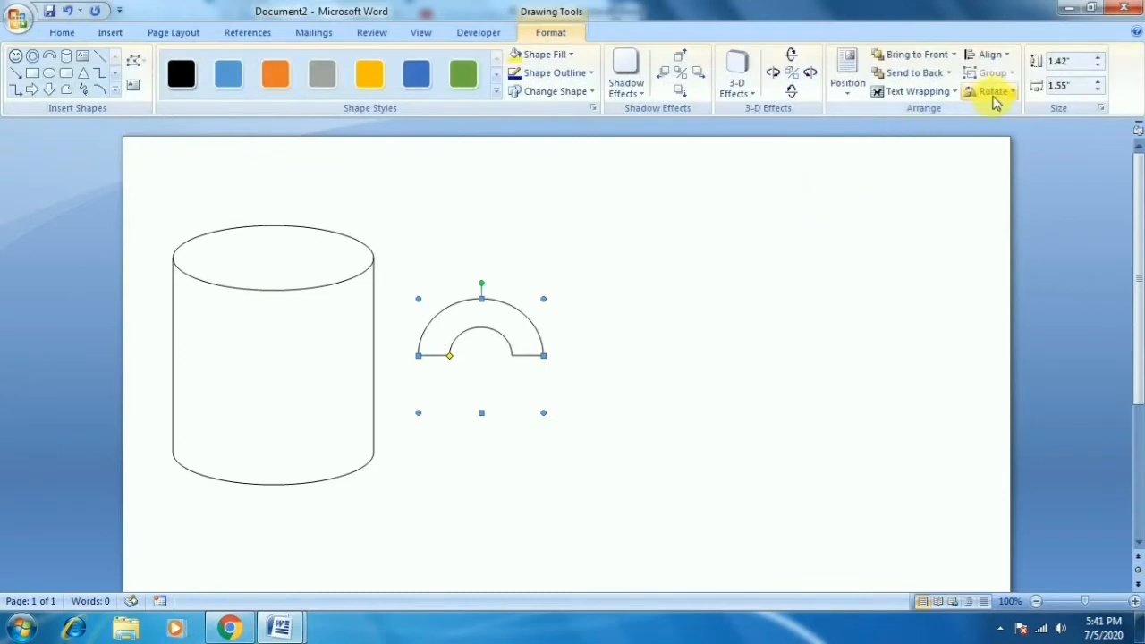
left_click(992, 91)
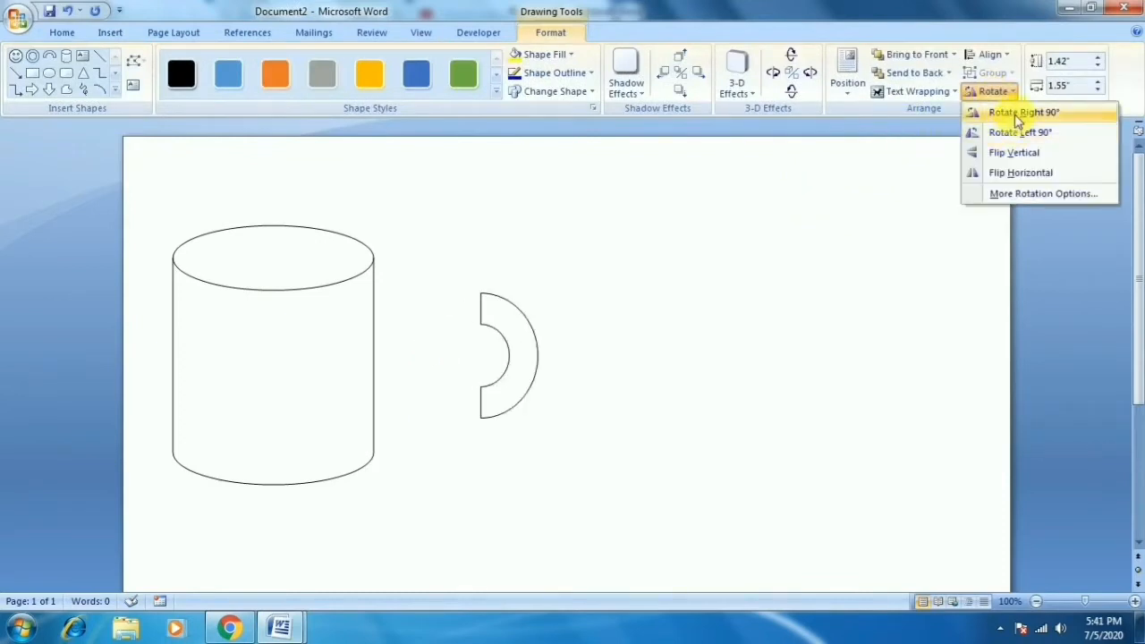
left_click(1020, 113)
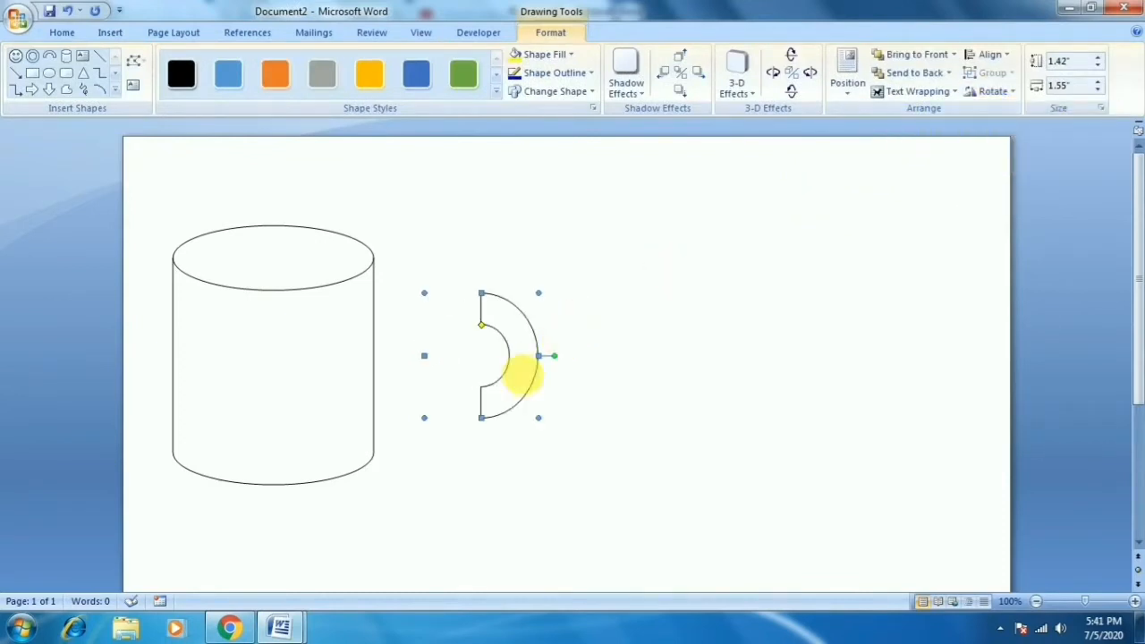
Position the rotated block arc flush against the cylinder's right edge as the mug handle.
left_click_drag(517, 365, 407, 385)
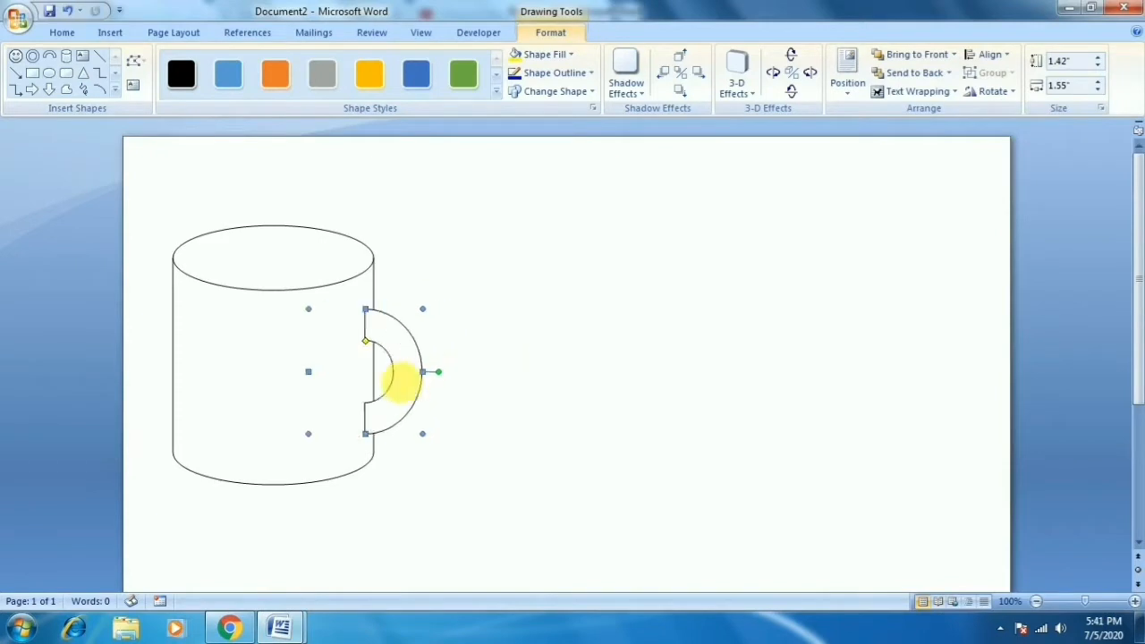
key("ctrl+Right")
key("ctrl+Right")
key("ctrl+Right")
key("ctrl+Right")
key("ctrl+Right")
key("ctrl+Right")
key("ctrl+Right")
key("ctrl+Right")
key("ctrl+Right")
key("ctrl+Right")
key("ctrl+Right")
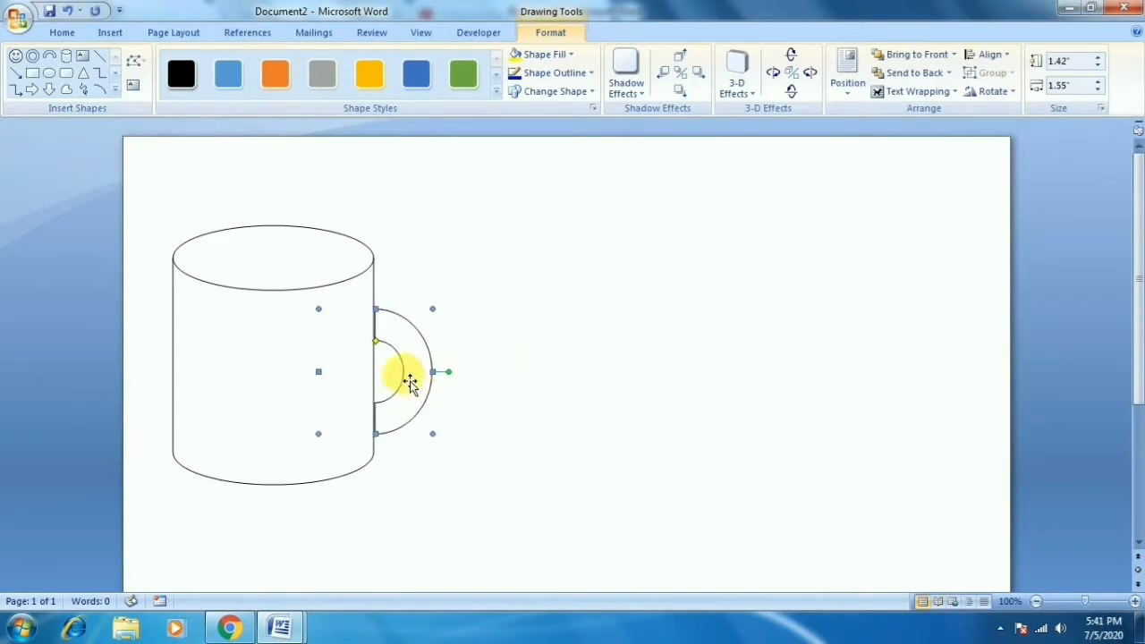
left_click(536, 366)
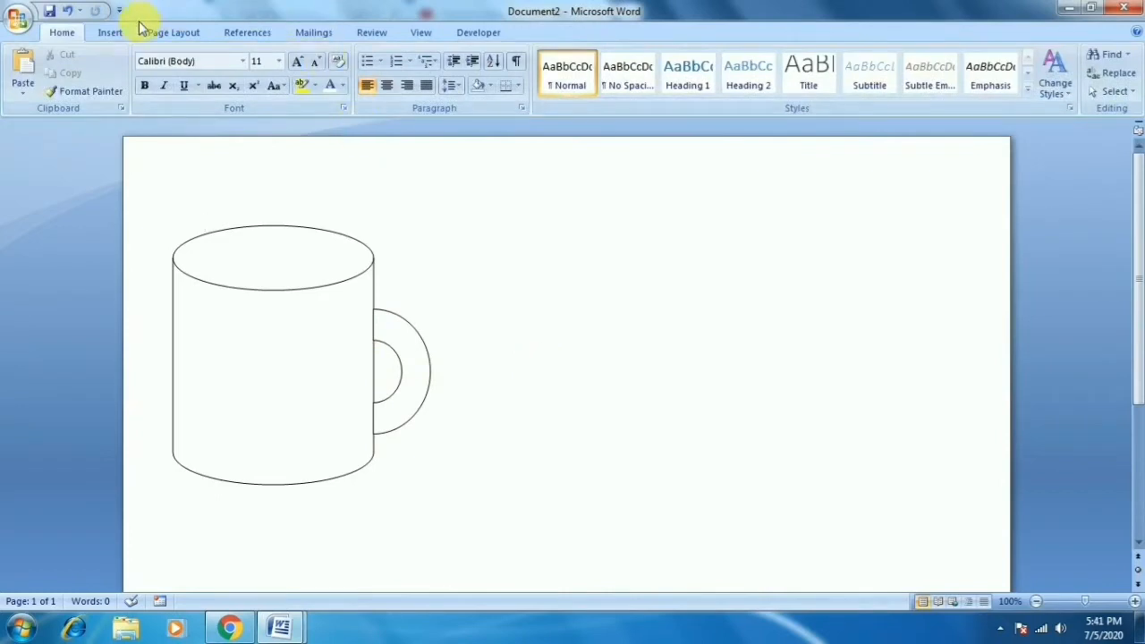
Insert a donut shape 1" high and 1" wide on the lower part of the cylinder.
left_click(109, 32)
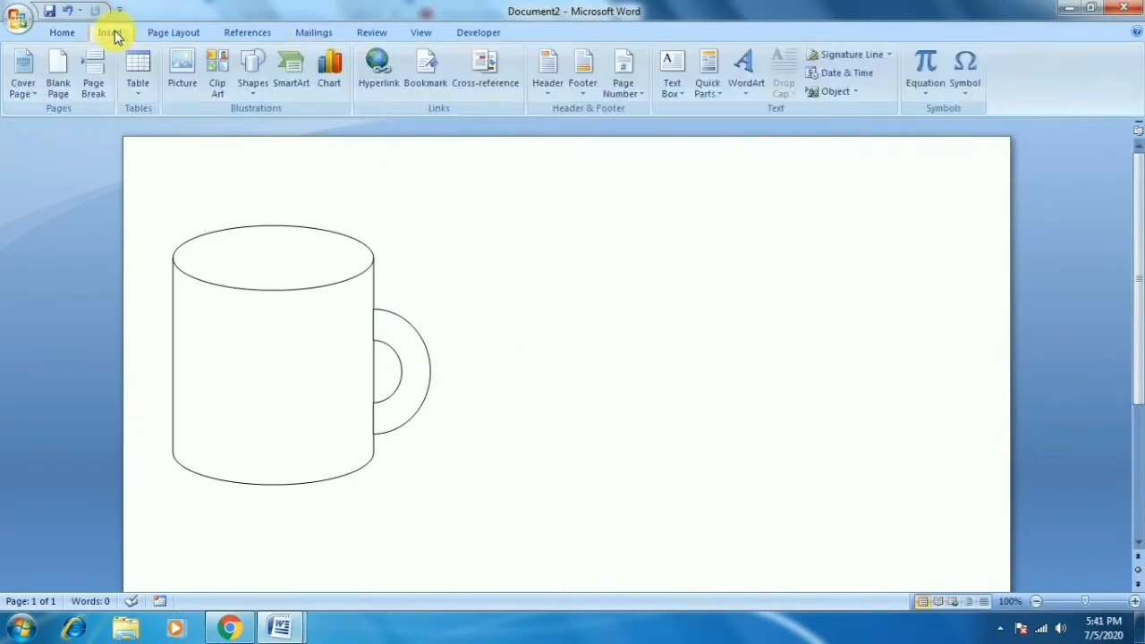
left_click(253, 67)
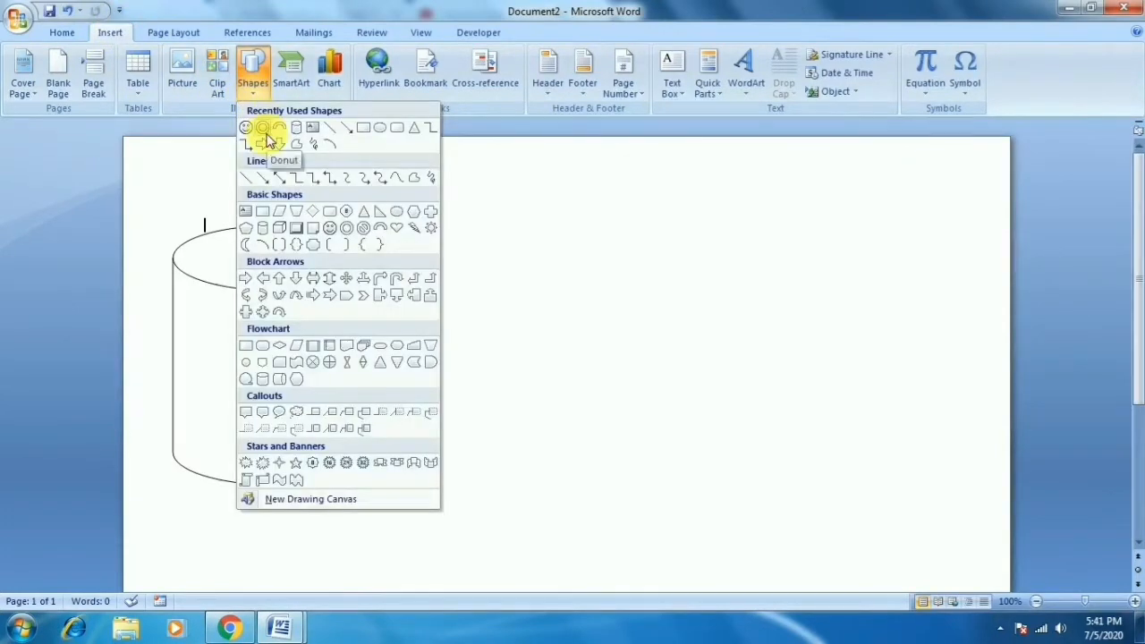
left_click(264, 135)
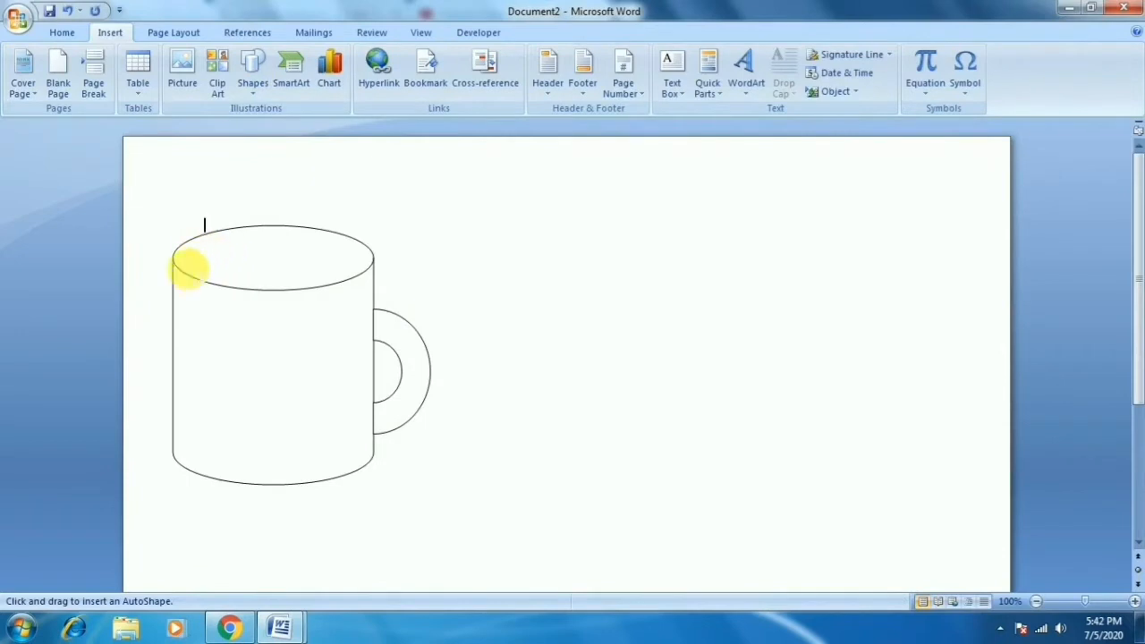
scroll(187, 265, "up", 2)
scroll(148, 271, "up", 2)
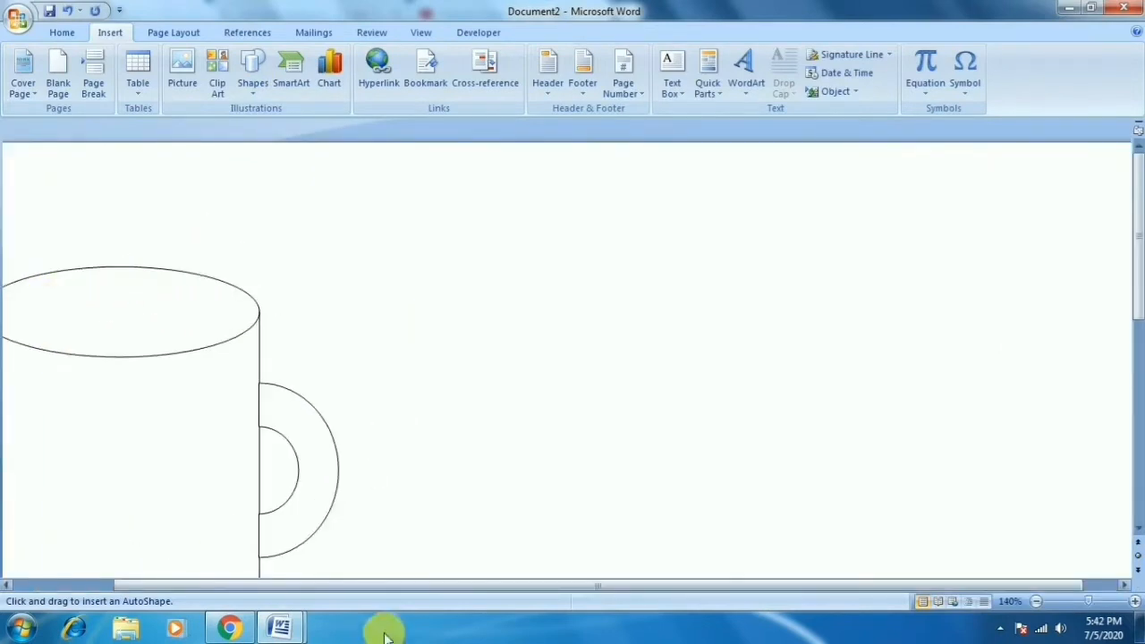
left_click_drag(396, 588, 266, 562)
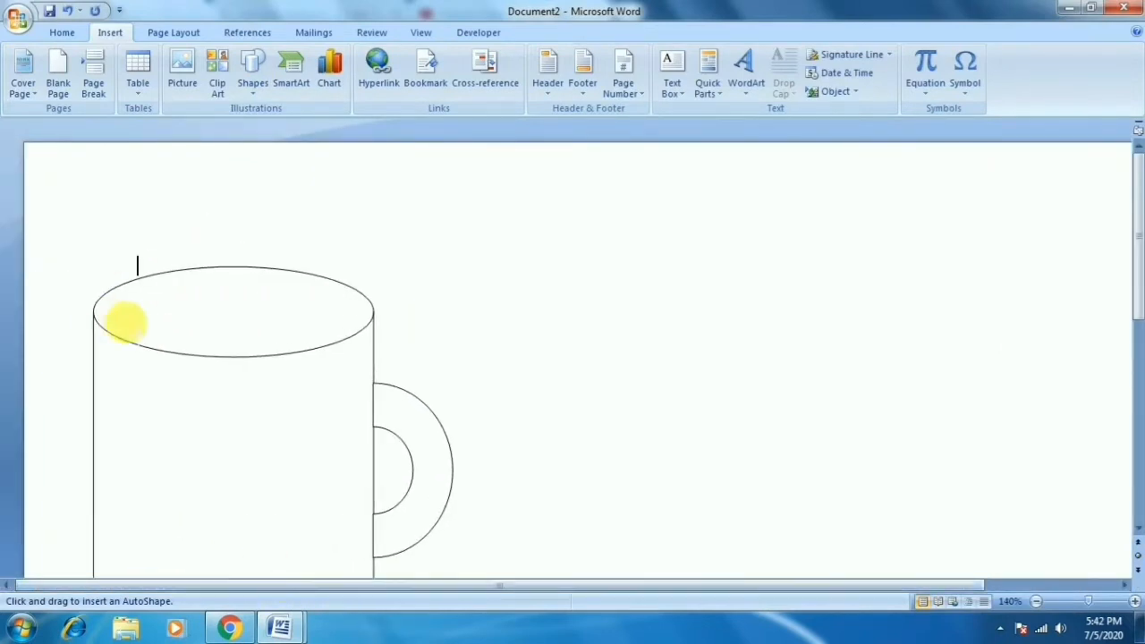
scroll(126, 323, "up", 3)
left_click_drag(188, 587, 101, 582)
left_click(96, 576)
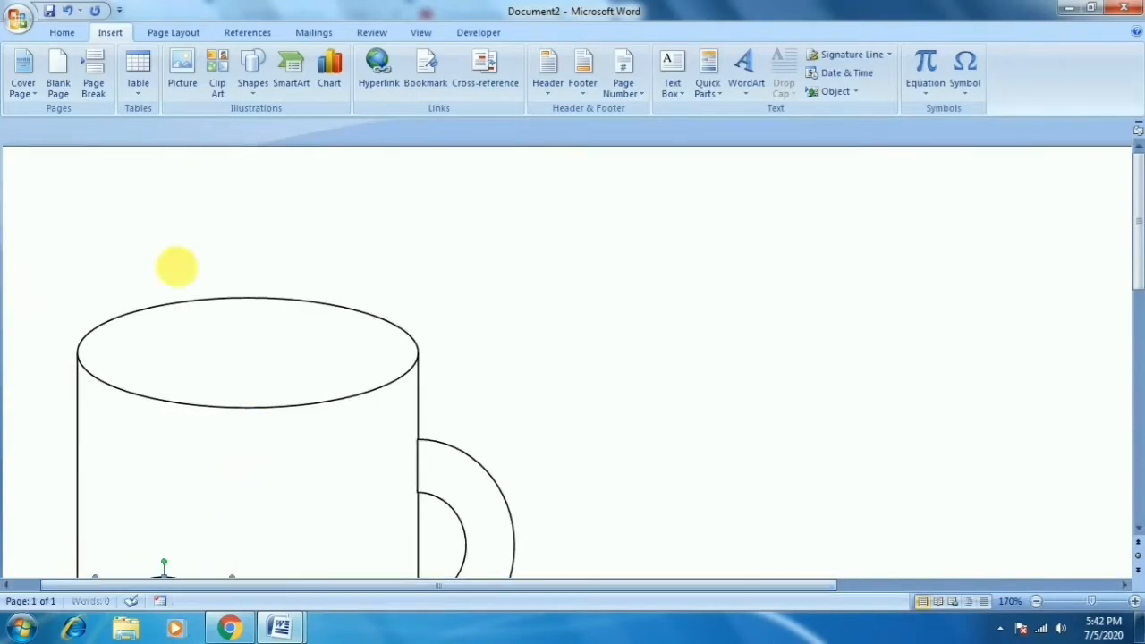
Move the donut up onto the cylinder's top ellipse and stretch it wider across the opening.
scroll(174, 526, "down", 3)
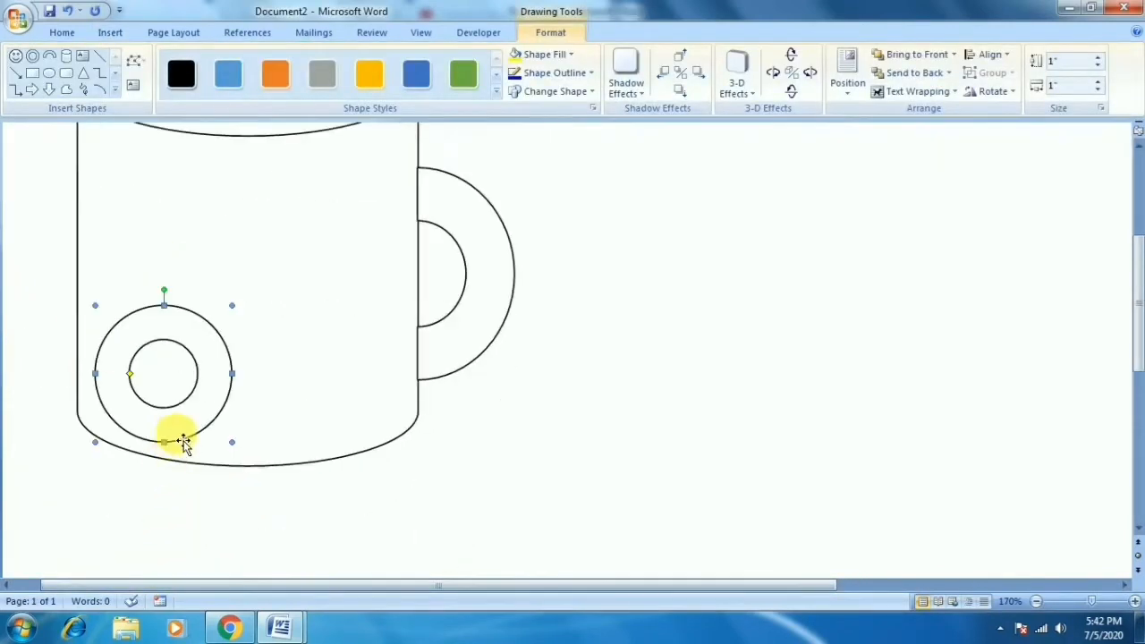
left_click_drag(183, 443, 272, 300)
scroll(266, 376, "up", 3)
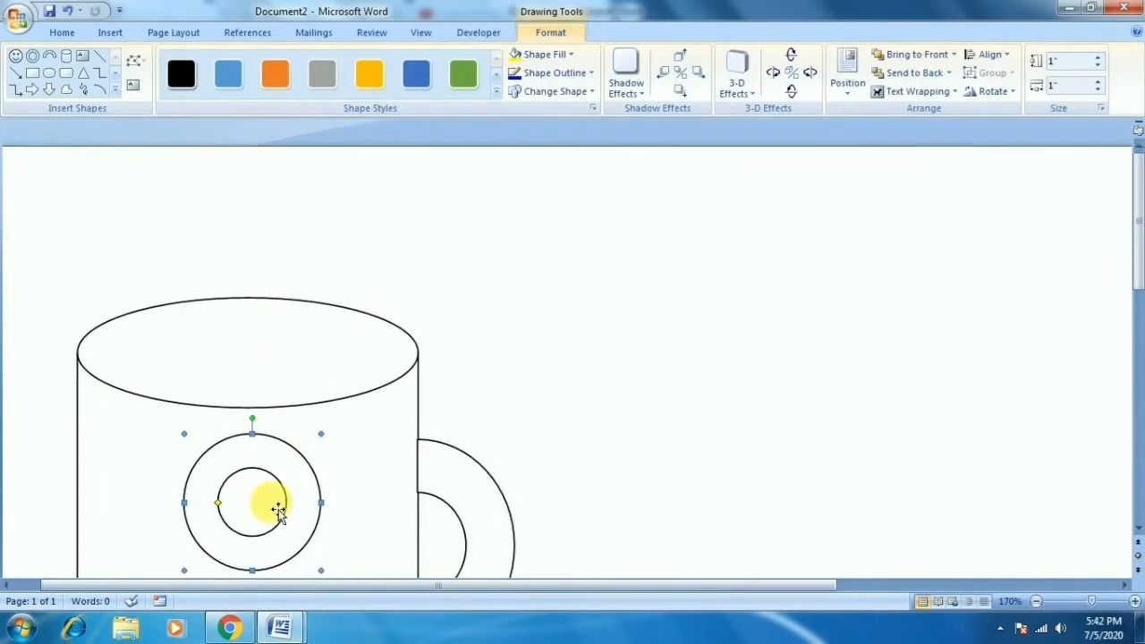
left_click_drag(258, 493, 391, 352)
left_click(402, 351)
left_click(332, 341)
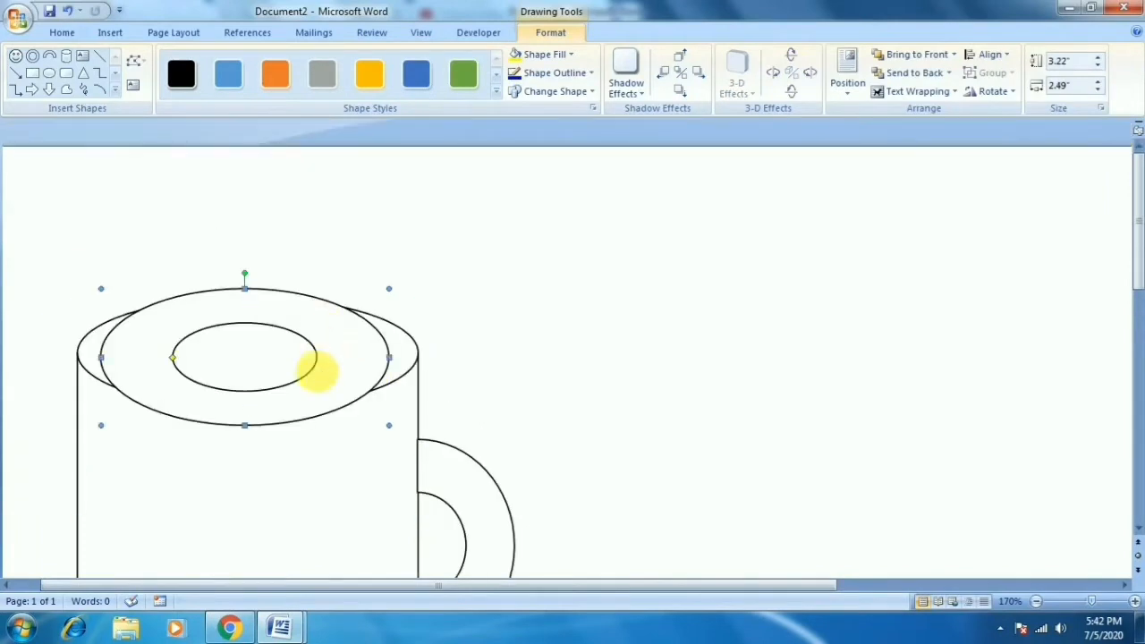
Resize the donut to about 2.49" wide and 0.84" high to match the cylinder's top ellipse.
left_click_drag(410, 354, 414, 355)
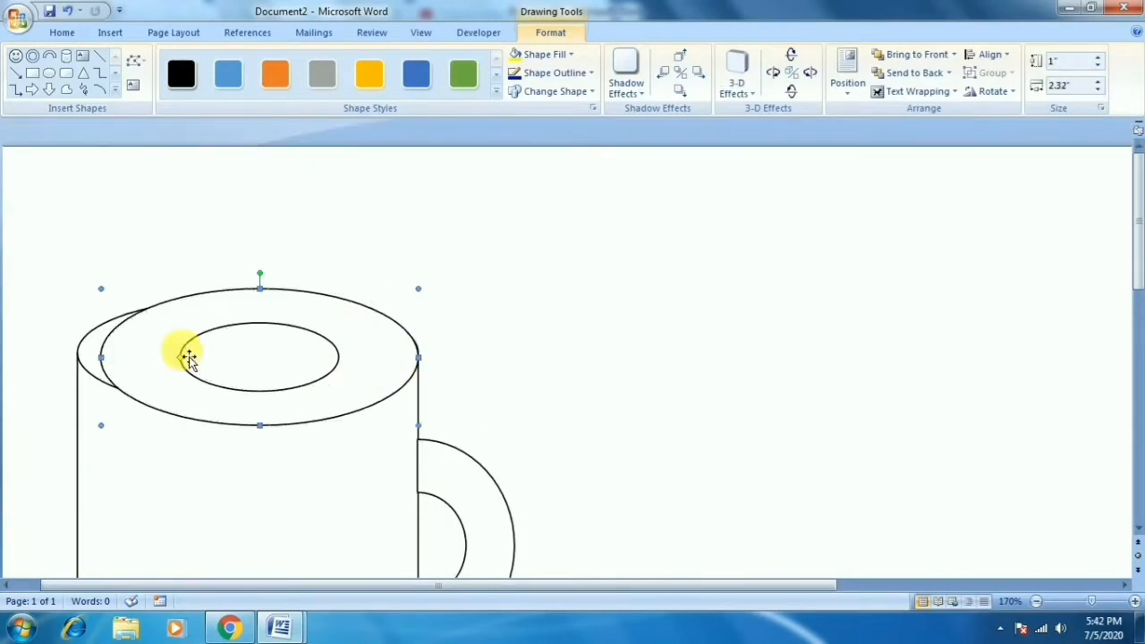
left_click_drag(101, 357, 77, 357)
left_click_drag(251, 433, 250, 413)
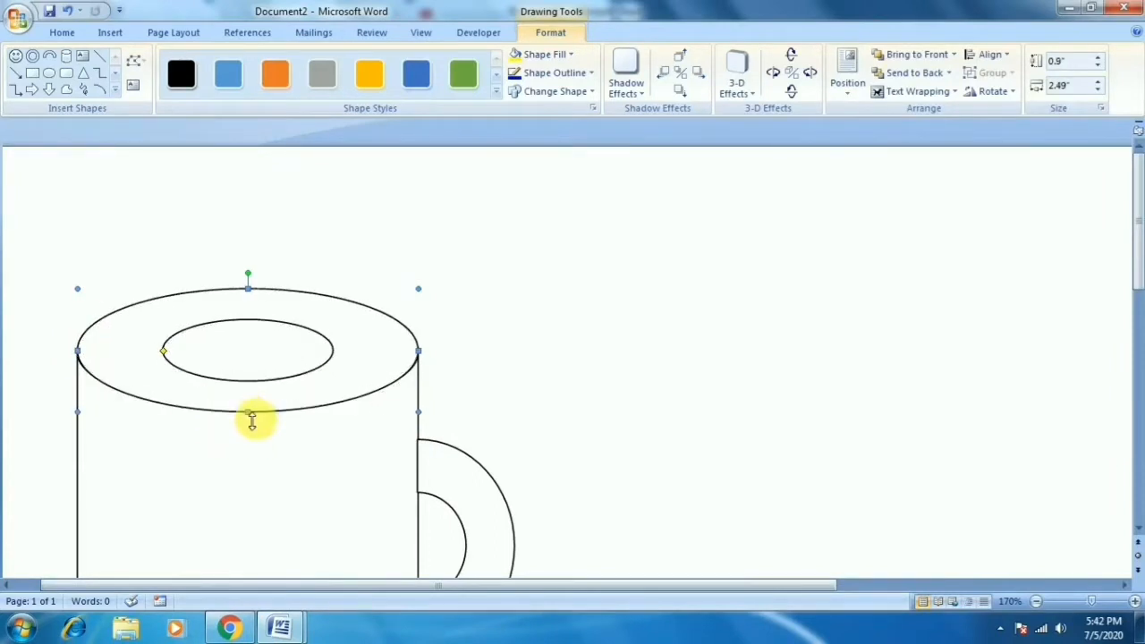
left_click_drag(248, 296, 251, 304)
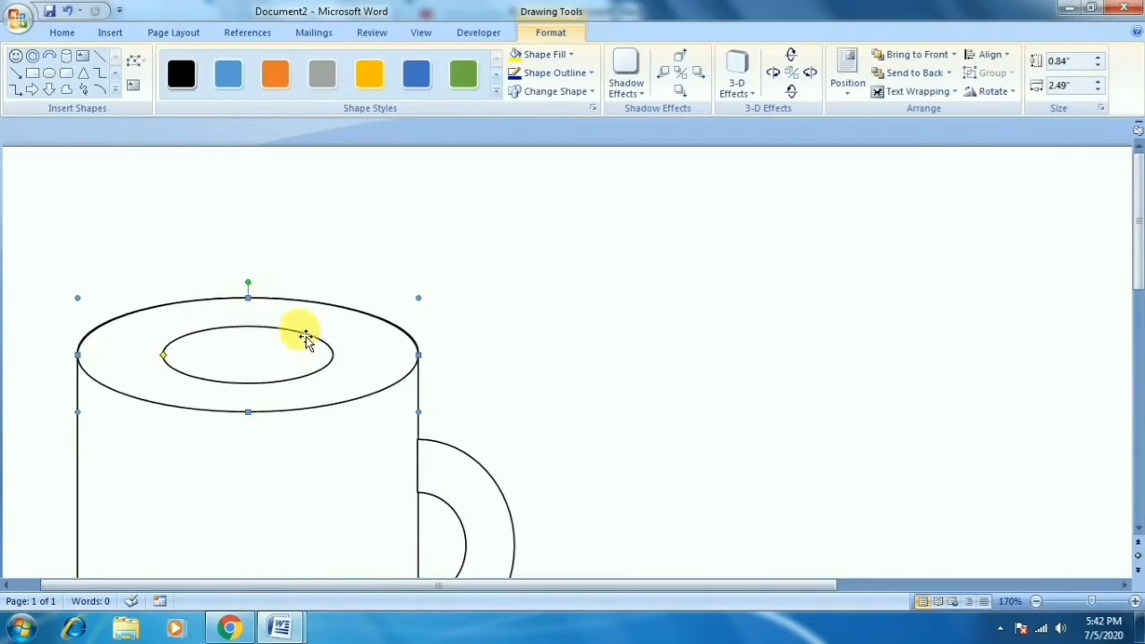
Nudge the donut into line with the cylinder's top edge and thin its ring to a narrow mug rim.
key("ctrl+Up")
key("ctrl+Up")
key("ctrl+Right")
key("ctrl+Left")
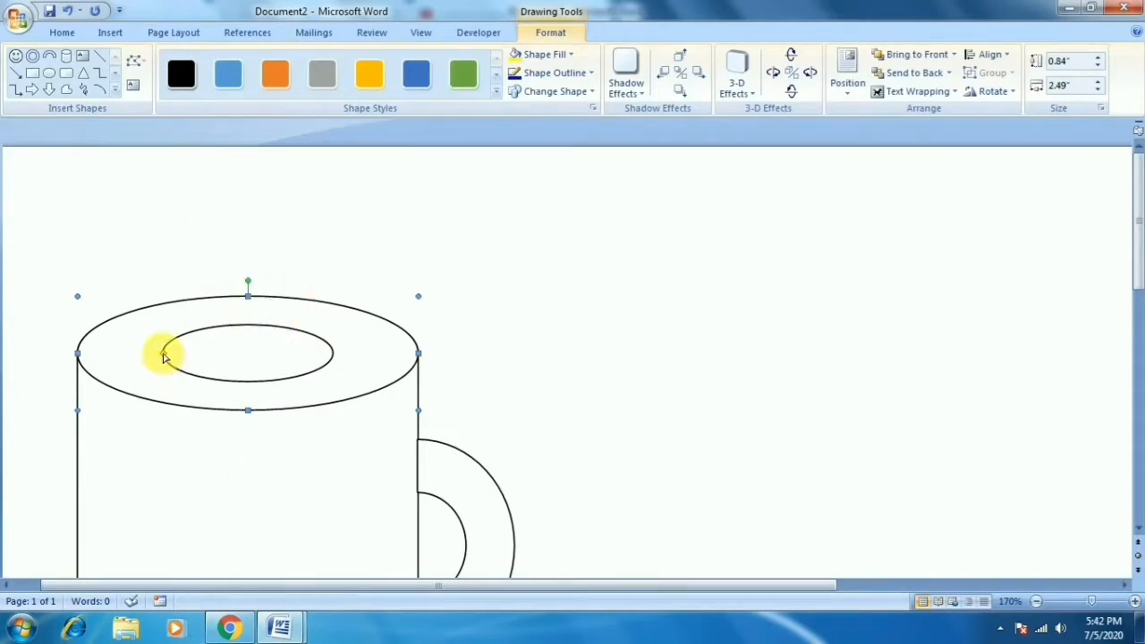
left_click_drag(163, 355, 94, 349)
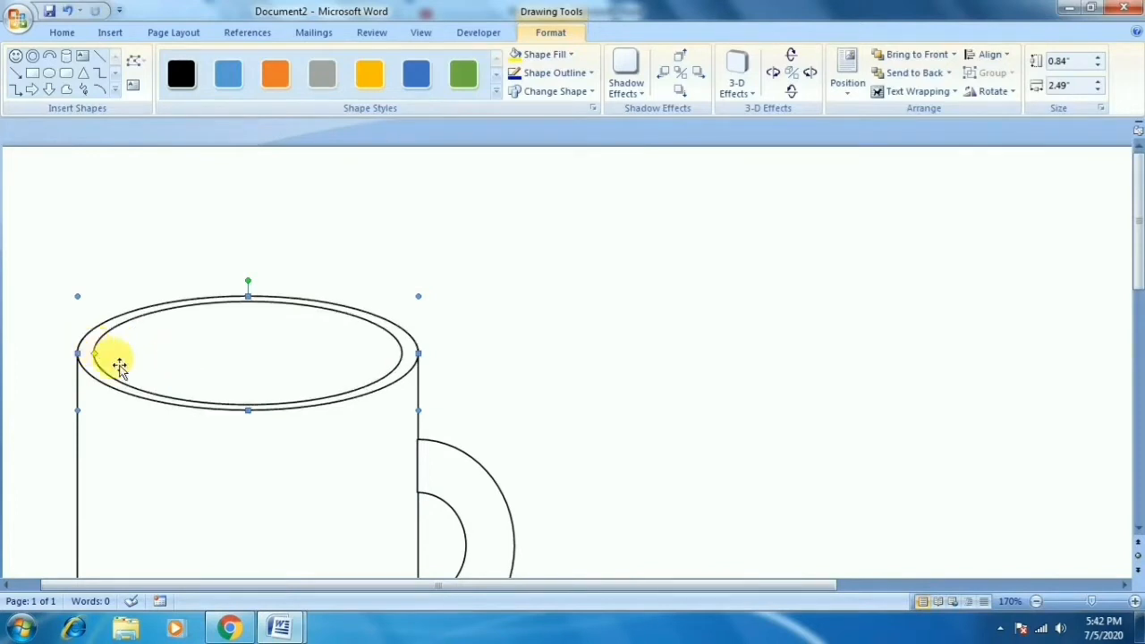
Duplicate the cylinder, rim and handle together and place the copied mug to the right of the original.
left_click(1036, 601)
left_click(1036, 601)
left_click(1035, 601)
left_click(1036, 601)
left_click(1036, 601)
left_click(1035, 601)
left_click(1036, 601)
left_click(555, 316)
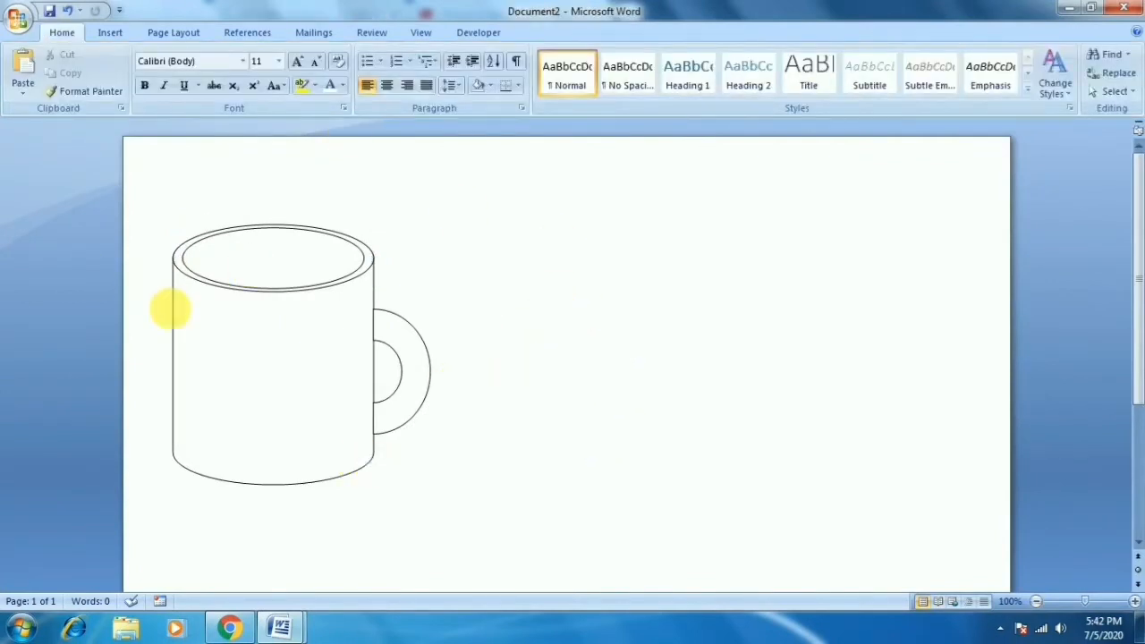
left_click(215, 362, "ctrl")
left_click(261, 258, "ctrl")
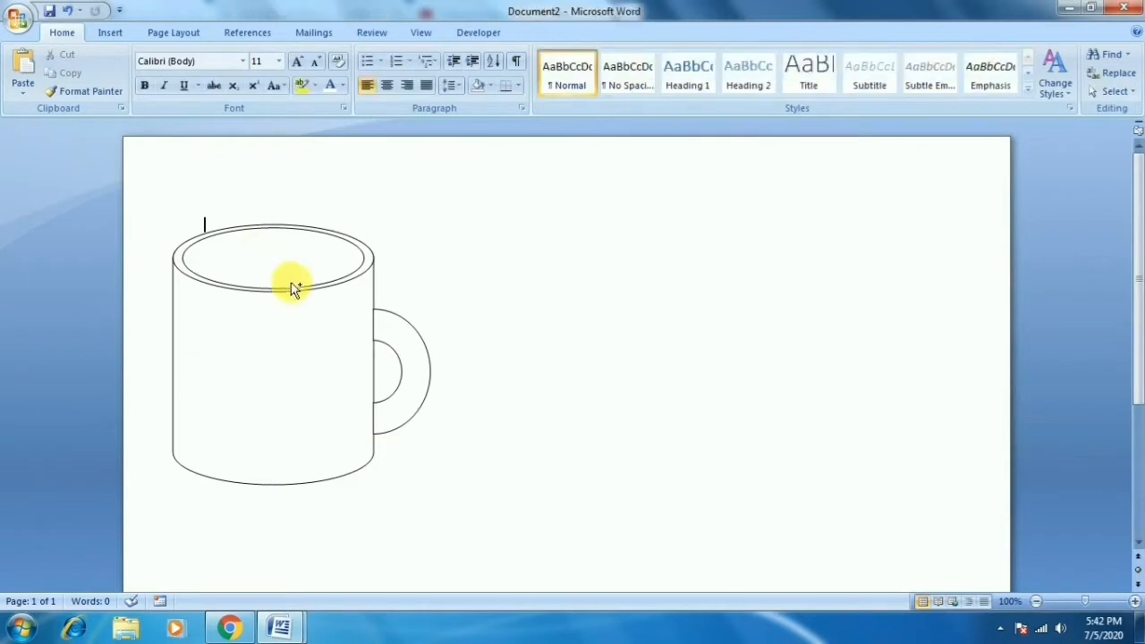
left_click(319, 265, "ctrl")
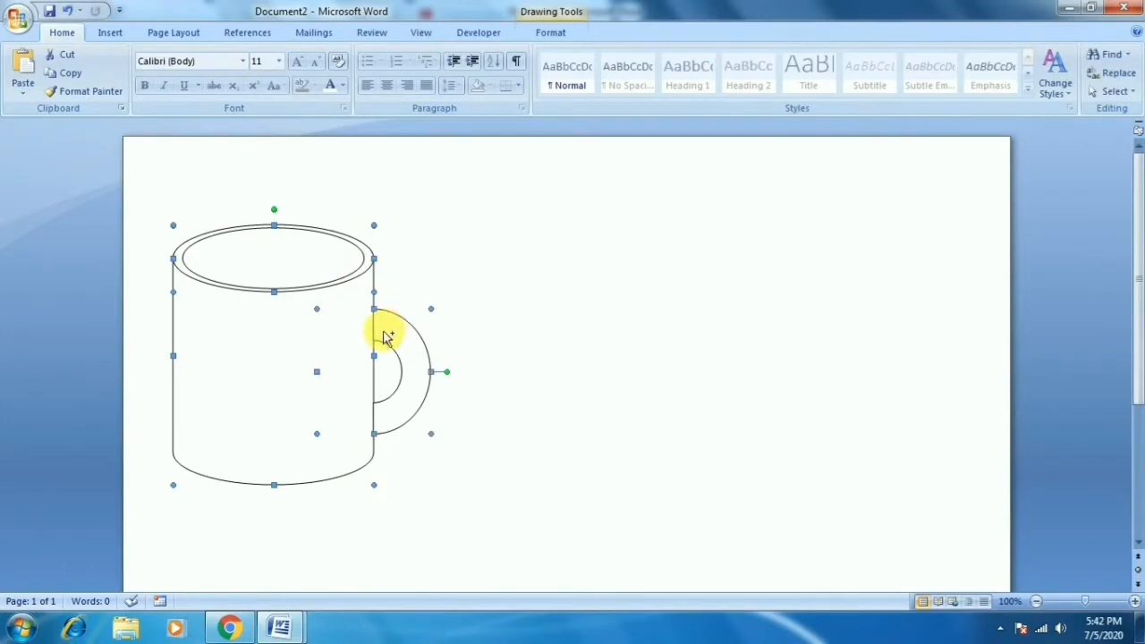
key("ctrl+d")
left_click_drag(310, 352, 566, 321)
Duplicate the copied mug and line up the third mug level with the second one.
key("ctrl+d")
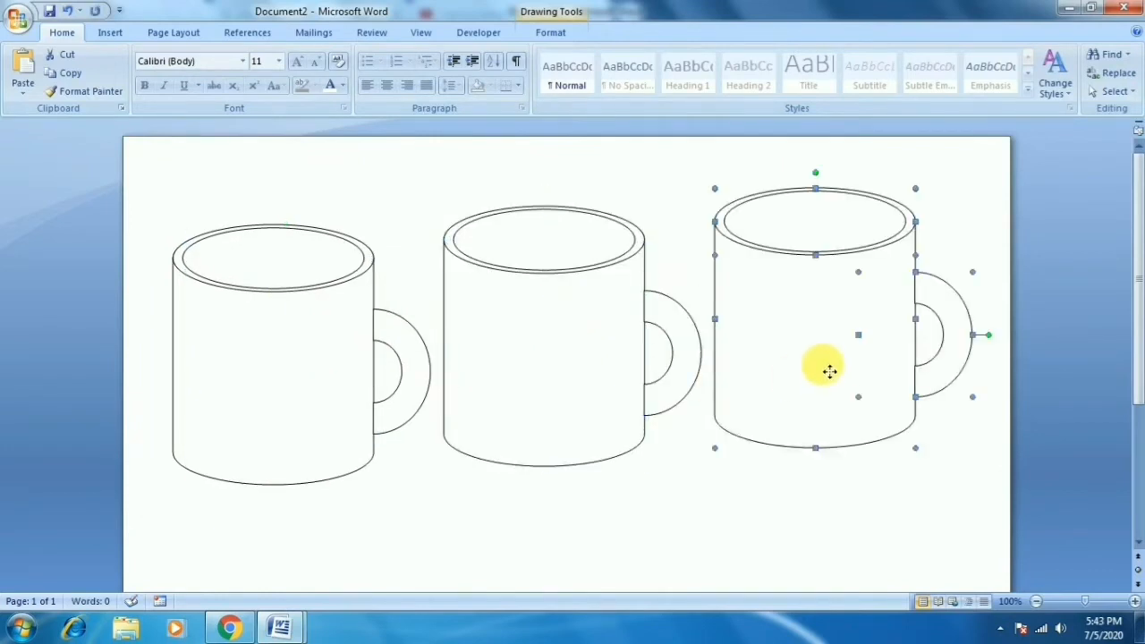
left_click_drag(830, 370, 817, 389)
left_click(486, 504)
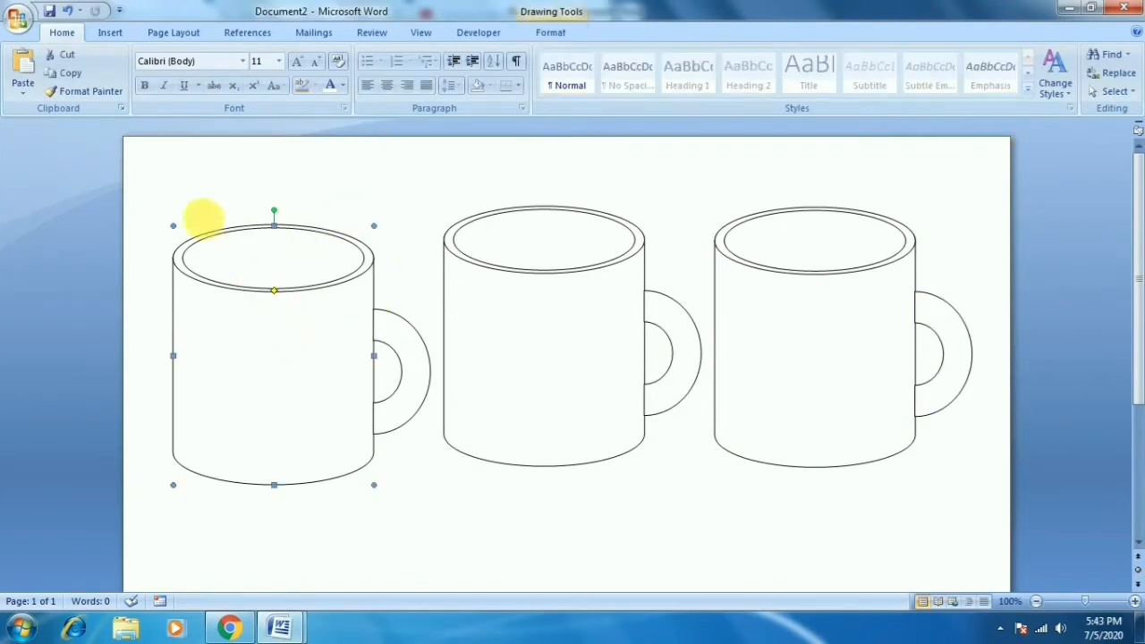
Fill the first mug's cylinder with the picture 5d29f5d94b833f972edabdff11487a01 from the desktop folder Photoshop Wall.
left_click(548, 33)
left_click(535, 56)
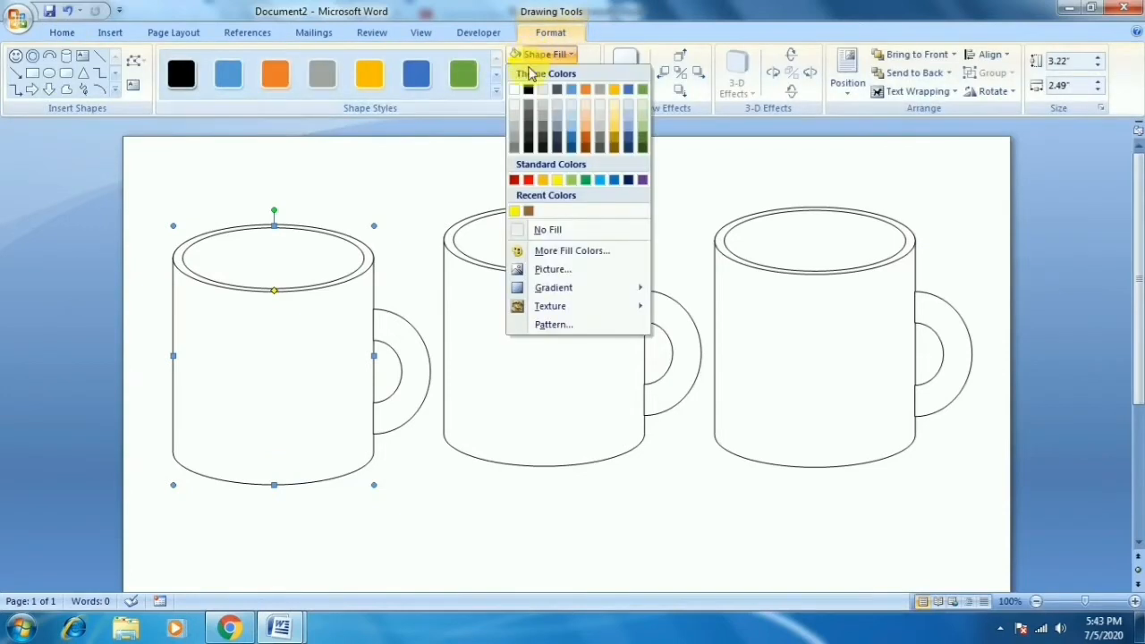
left_click(530, 270)
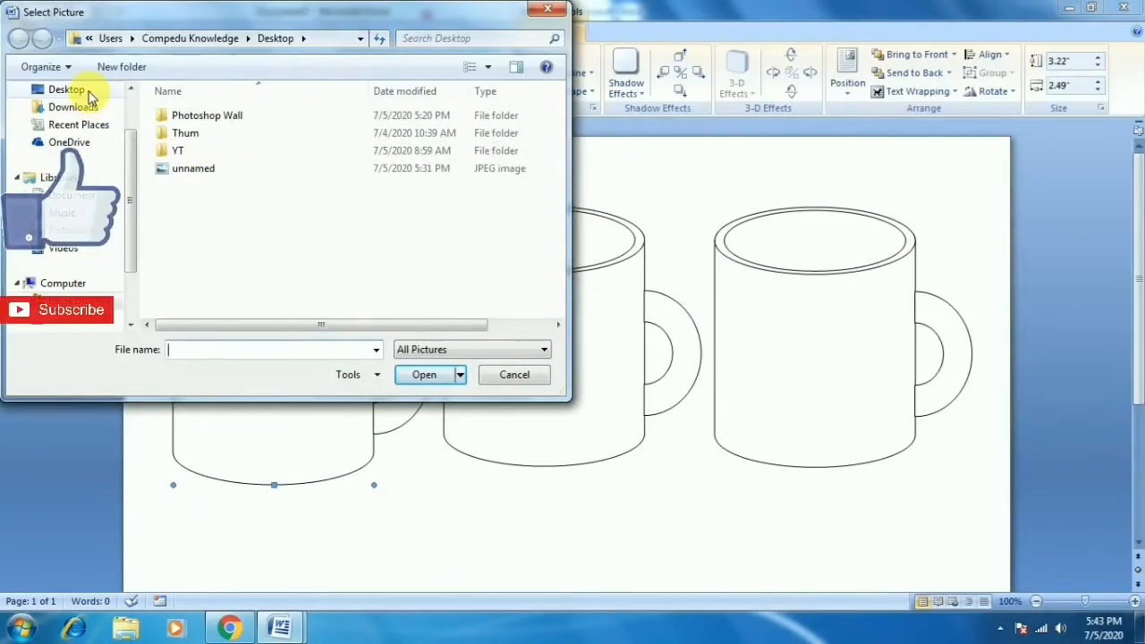
left_click(67, 90)
left_click(263, 289)
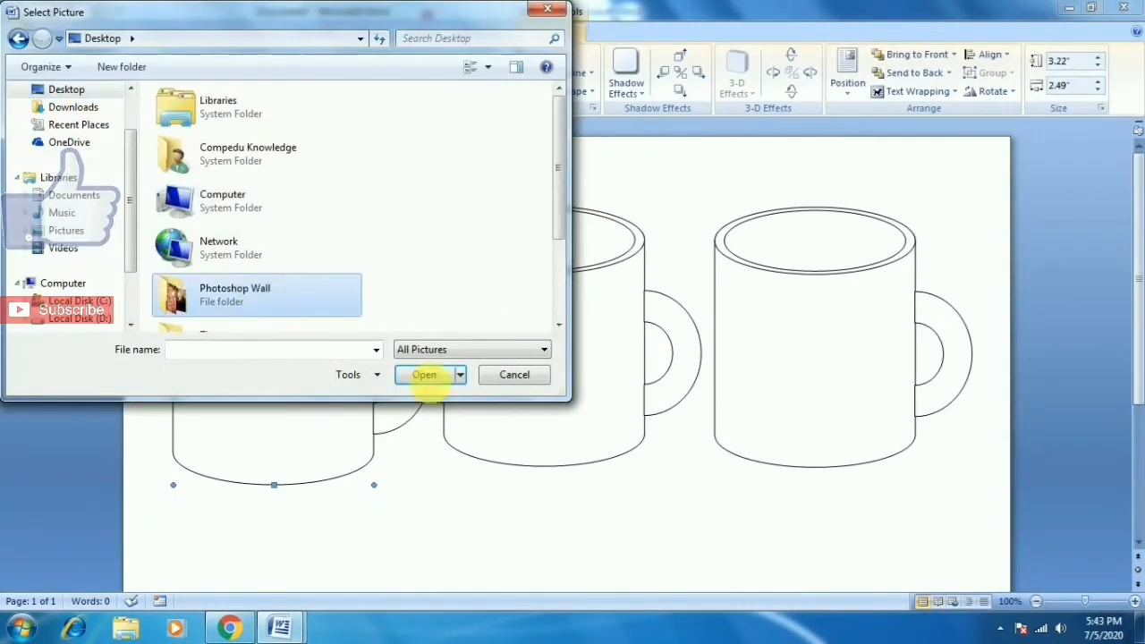
left_click(427, 375)
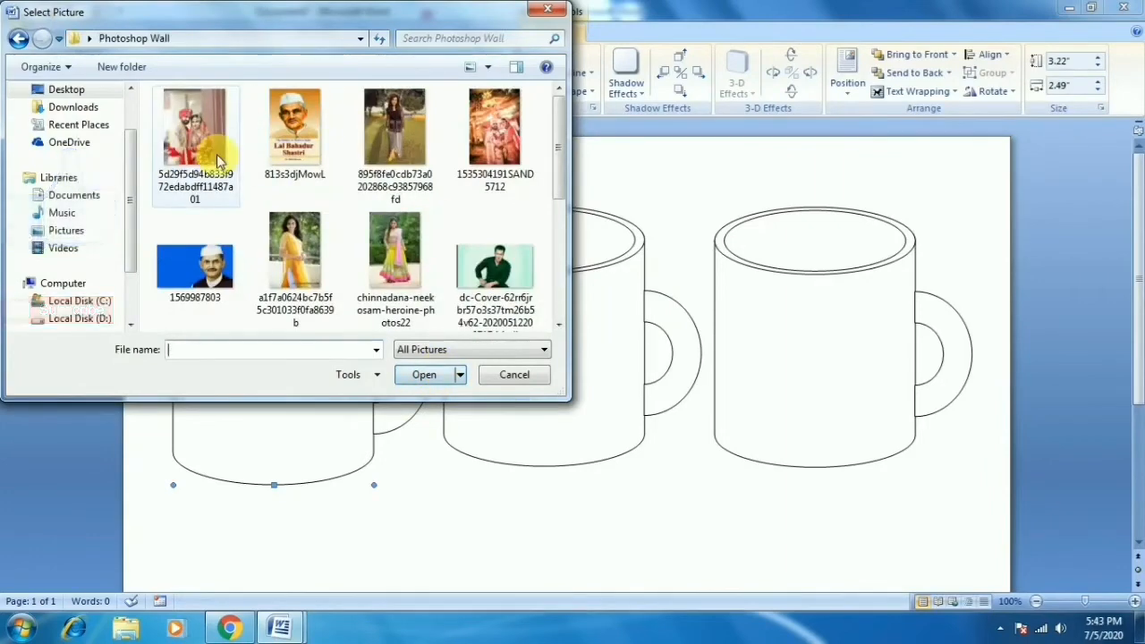
left_click(215, 160)
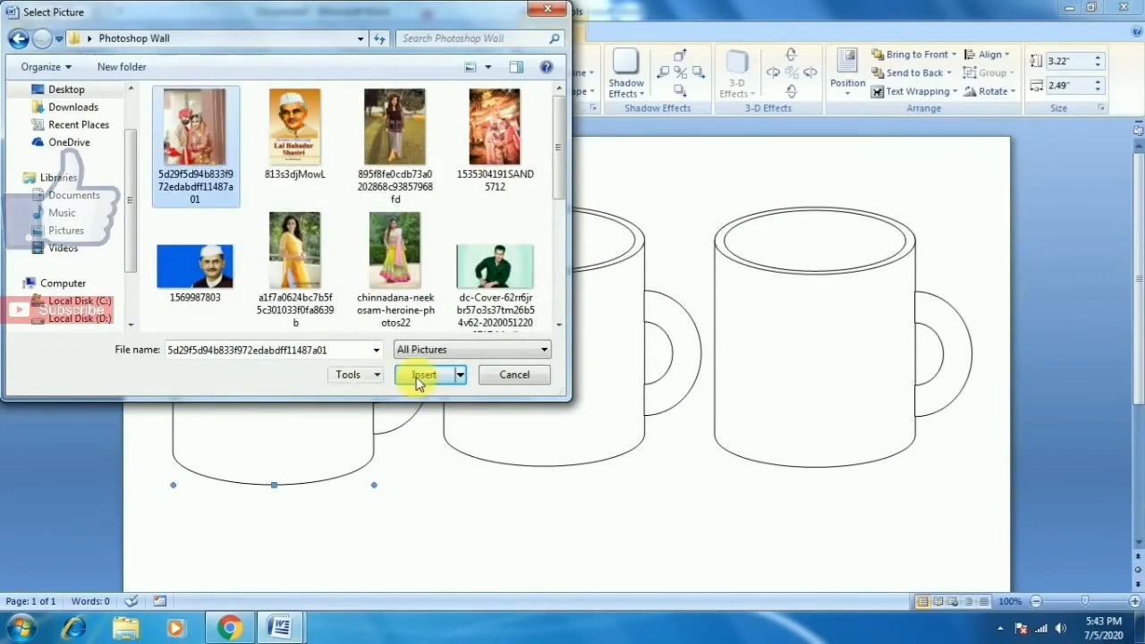
left_click(422, 375)
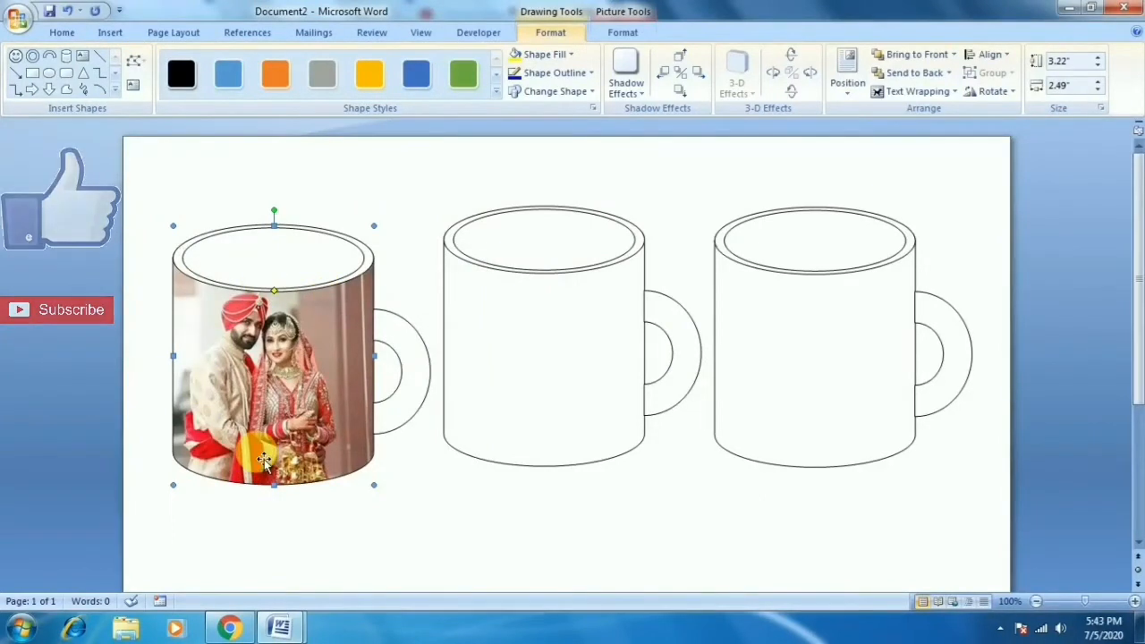
Fill the first mug's handle with the picture 5d29f5d94b833f972edabdff11487a01 from the desktop folder Photoshop Wall.
left_click(392, 324)
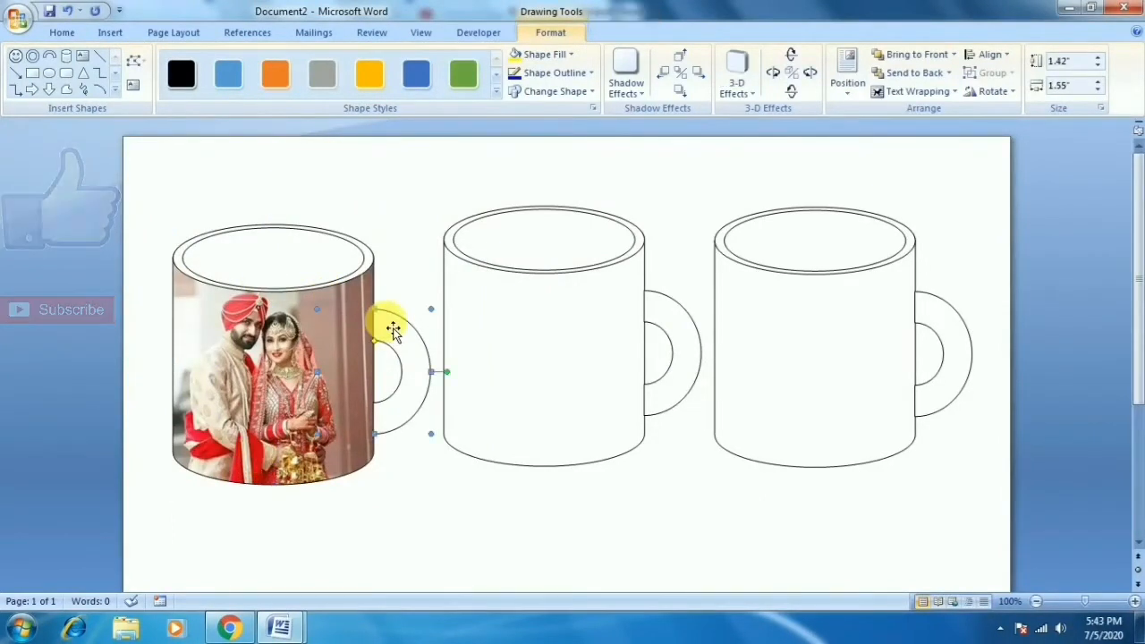
left_click(547, 54)
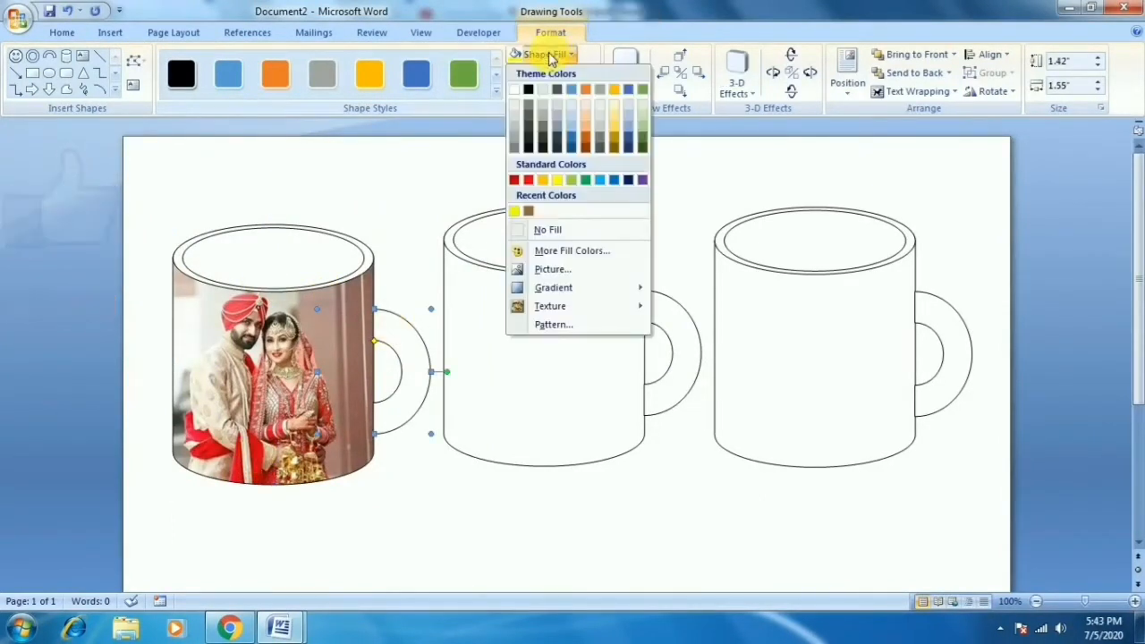
left_click(541, 272)
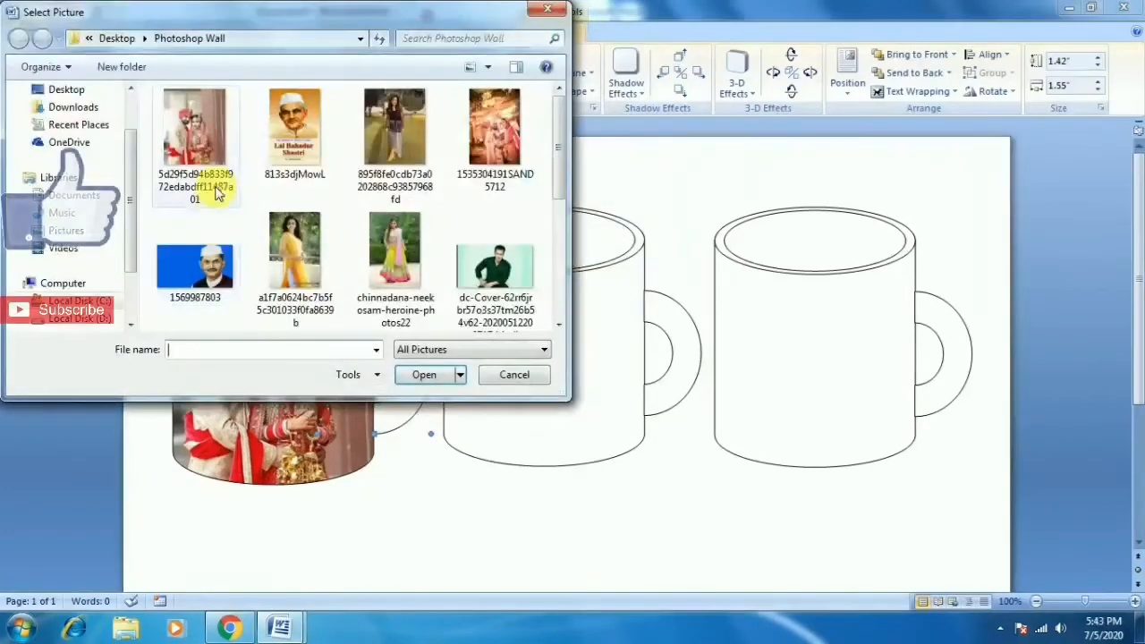
left_click(217, 183)
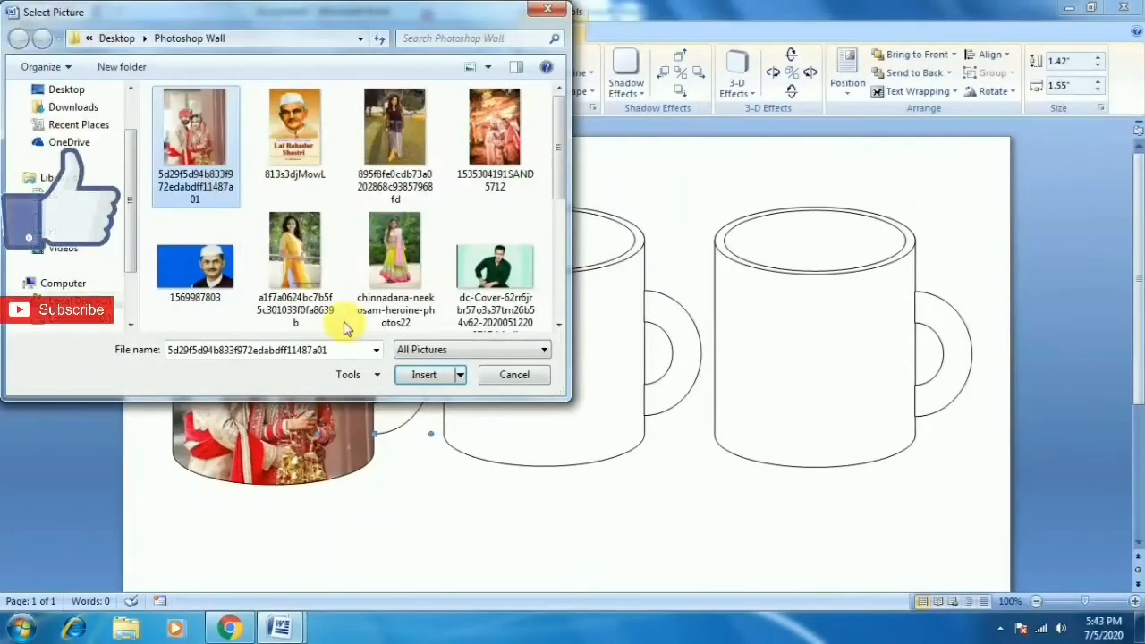
left_click(426, 380)
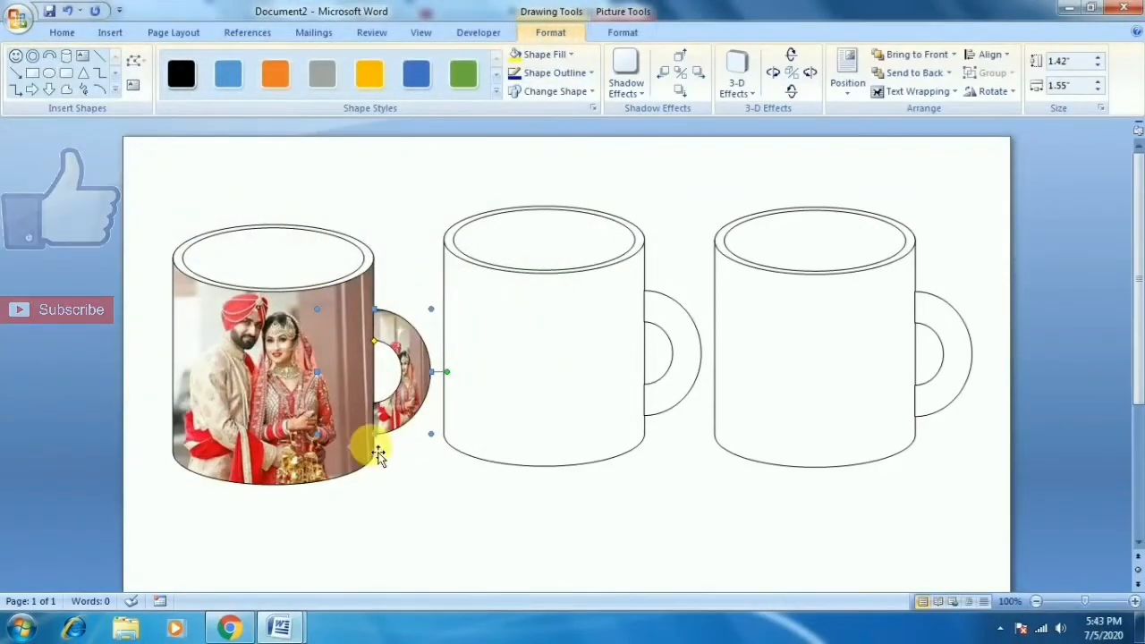
left_click(411, 339)
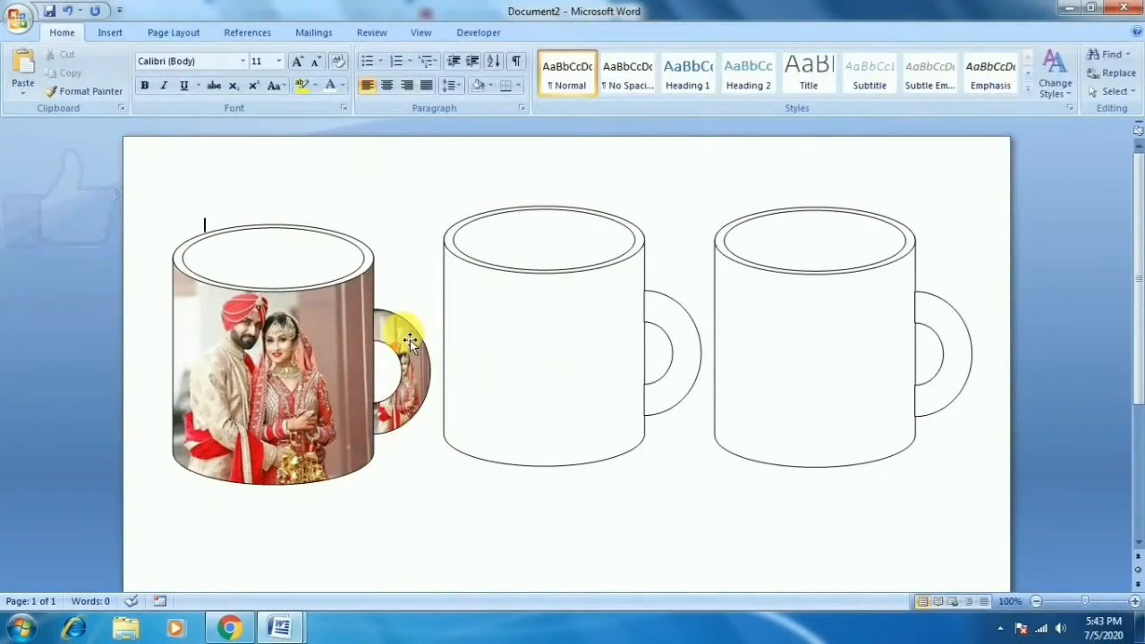
Fill the second mug's cylinder and handle with the same solid dark blue, the darkest shade of the blue theme color.
left_click(526, 301)
left_click(550, 32)
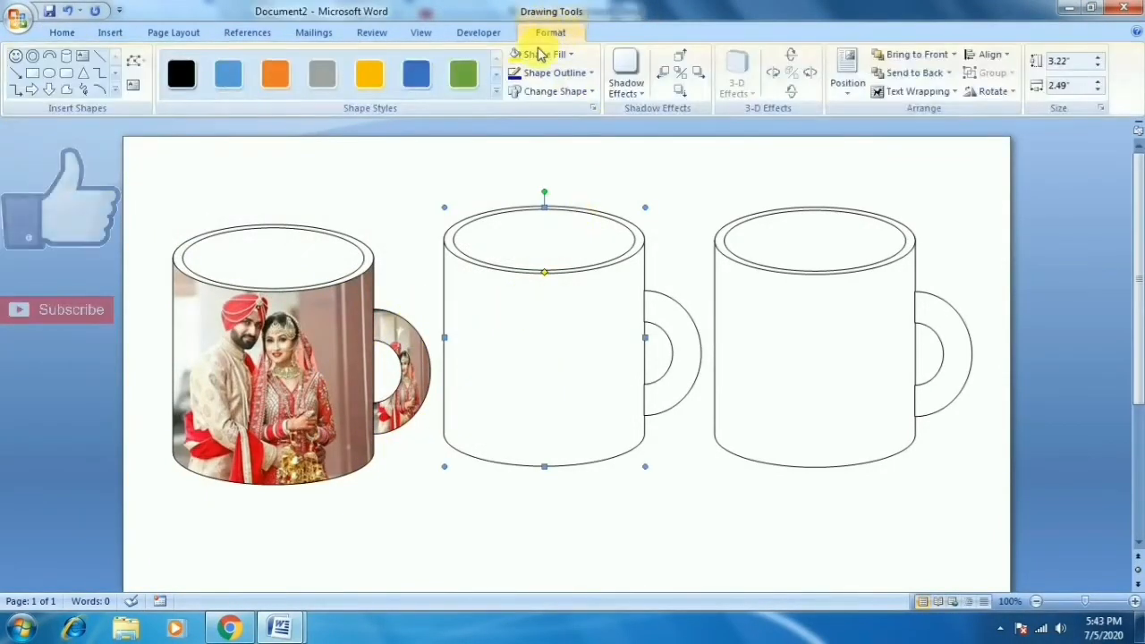
left_click(555, 54)
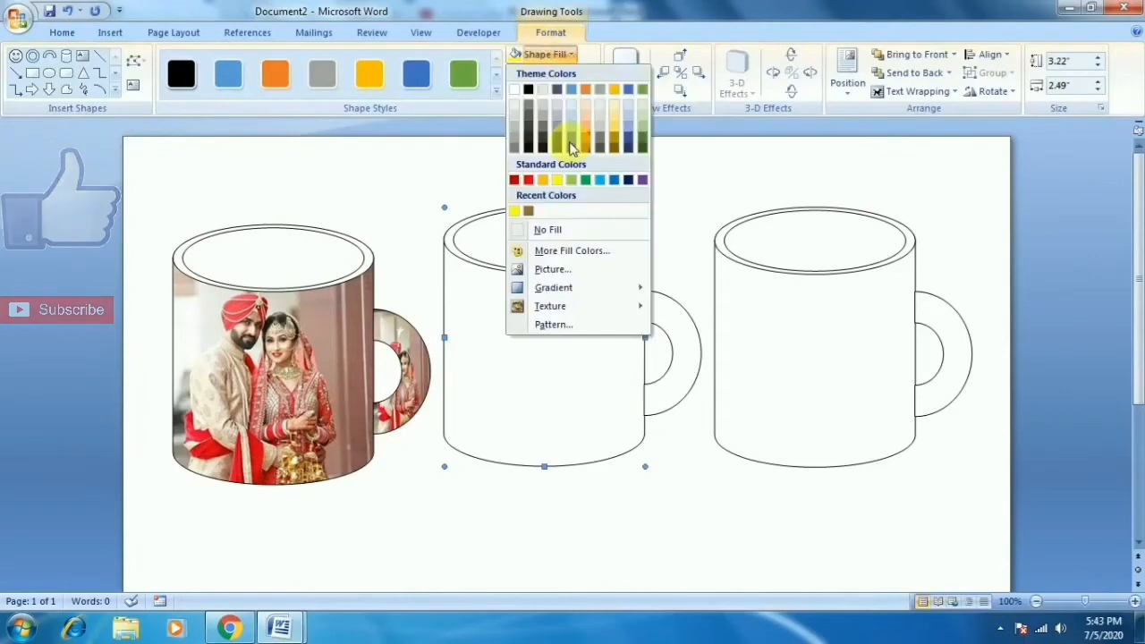
left_click(629, 145)
left_click(677, 290)
left_click(563, 55)
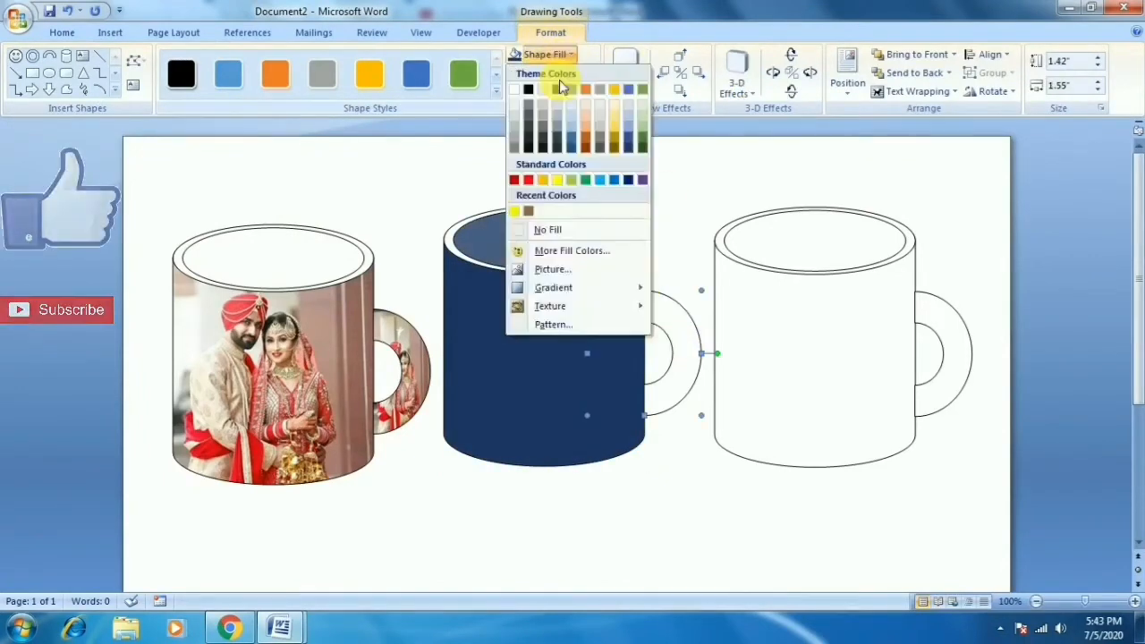
left_click(628, 145)
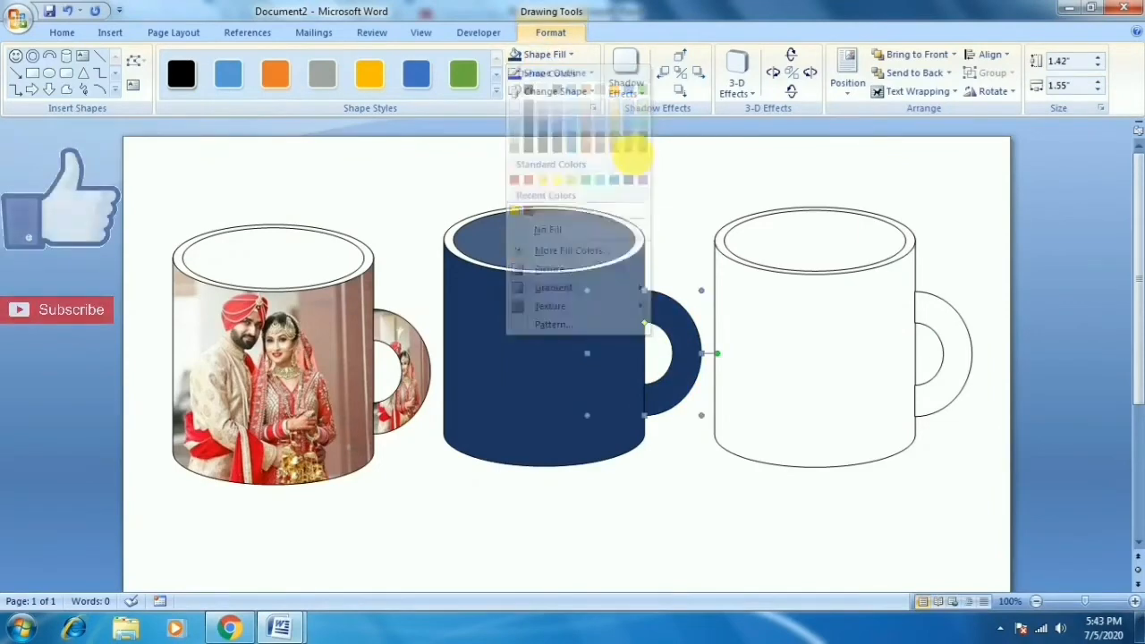
Nudge the second mug's handle into line with the edge of its cylinder.
key("ctrl+Right")
key("ctrl+Right")
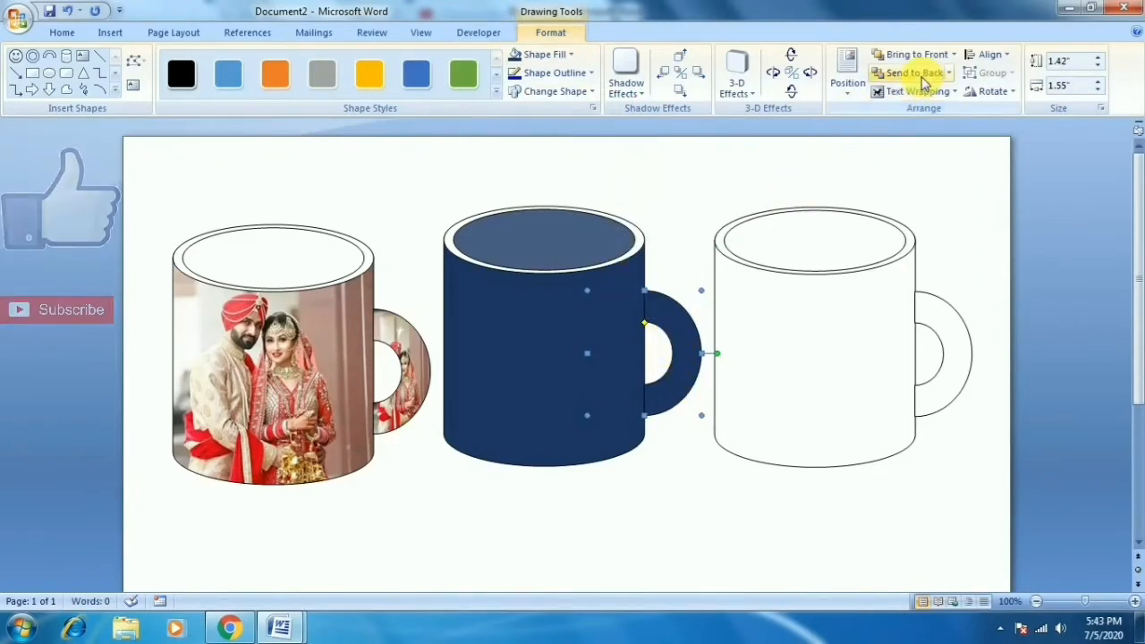
left_click(686, 292)
left_click(679, 330)
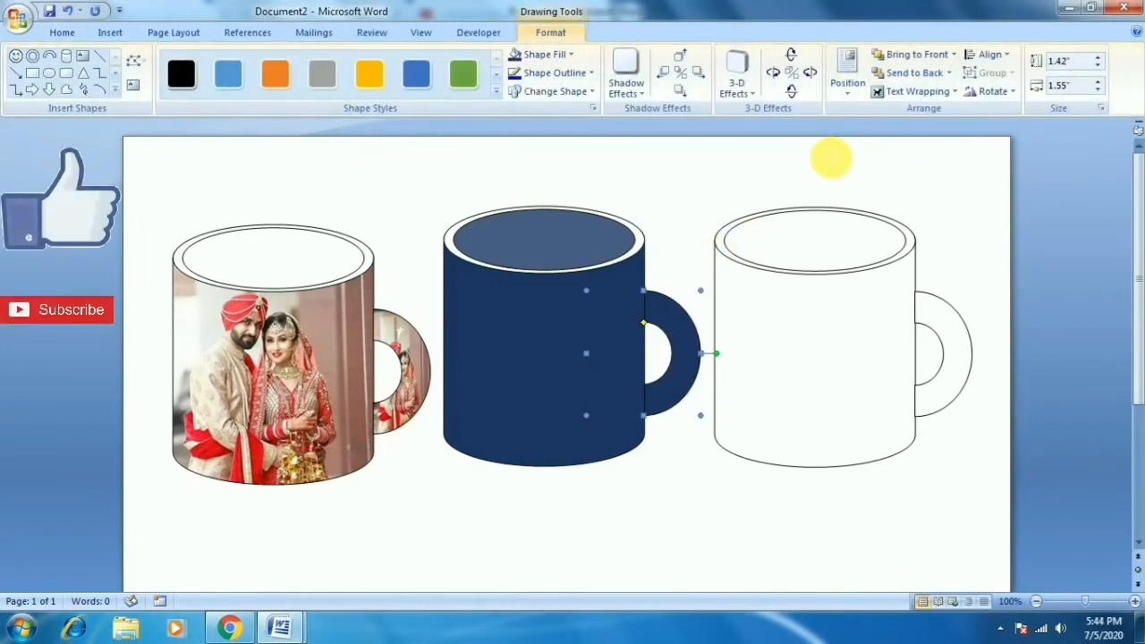
left_click(683, 238)
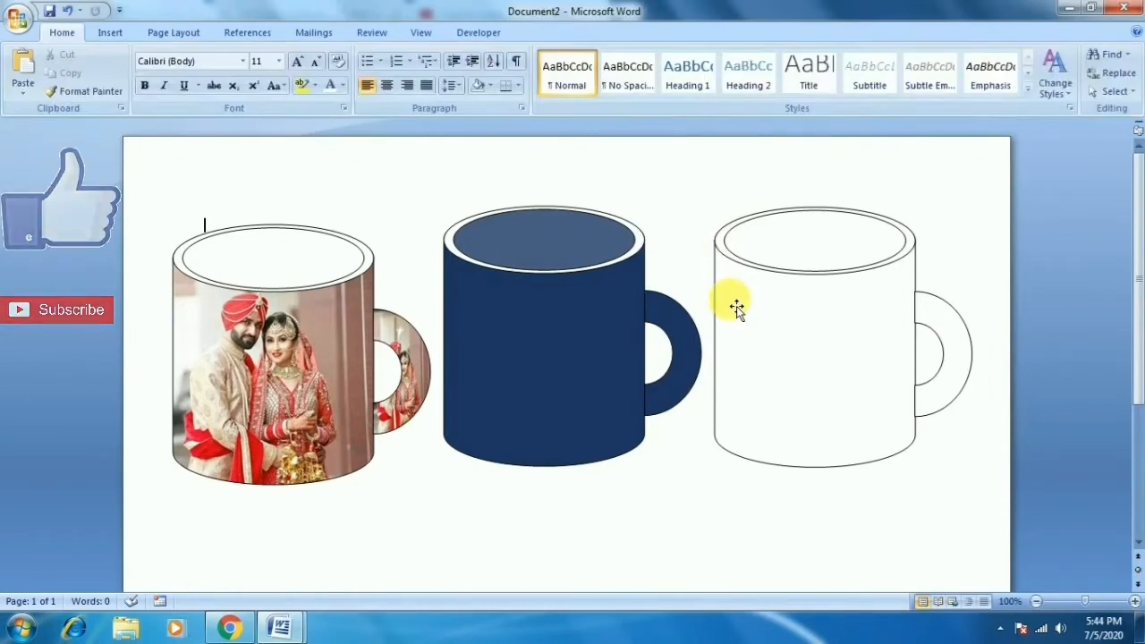
Fill the third mug's cylinder and handle with solid black.
left_click(736, 306)
left_click(546, 54)
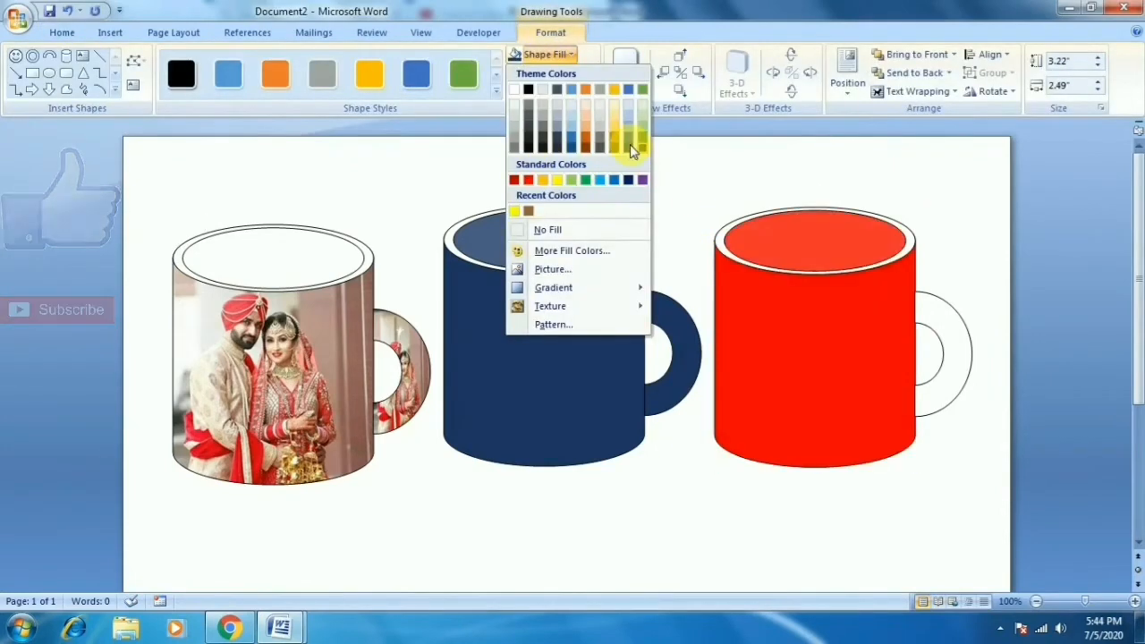
left_click(528, 90)
left_click(946, 322)
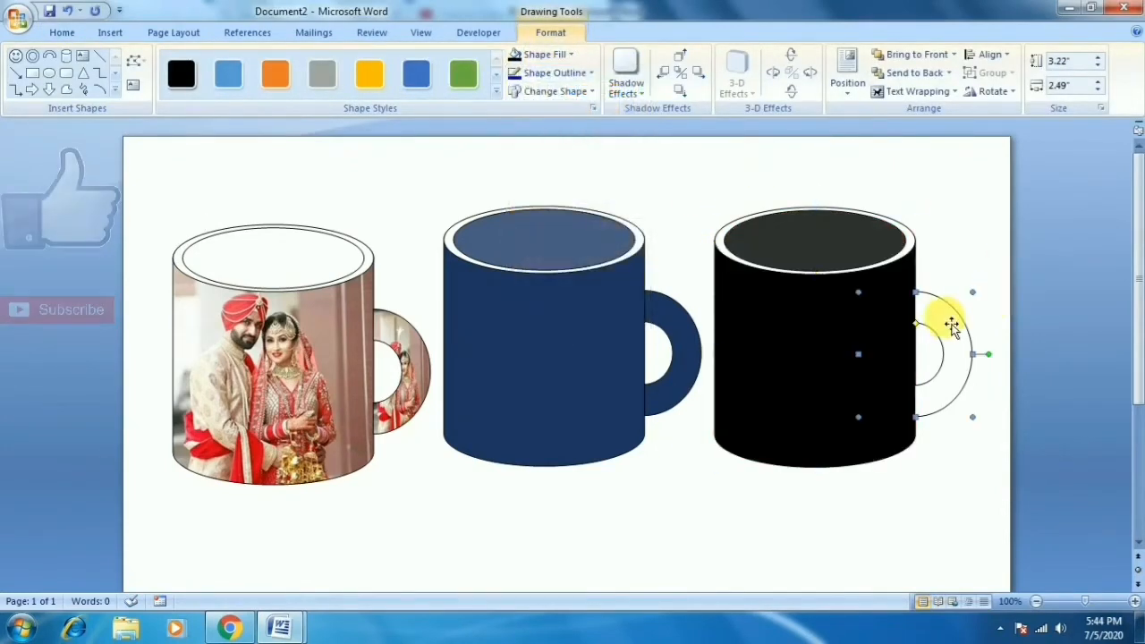
left_click(520, 59)
left_click(779, 509)
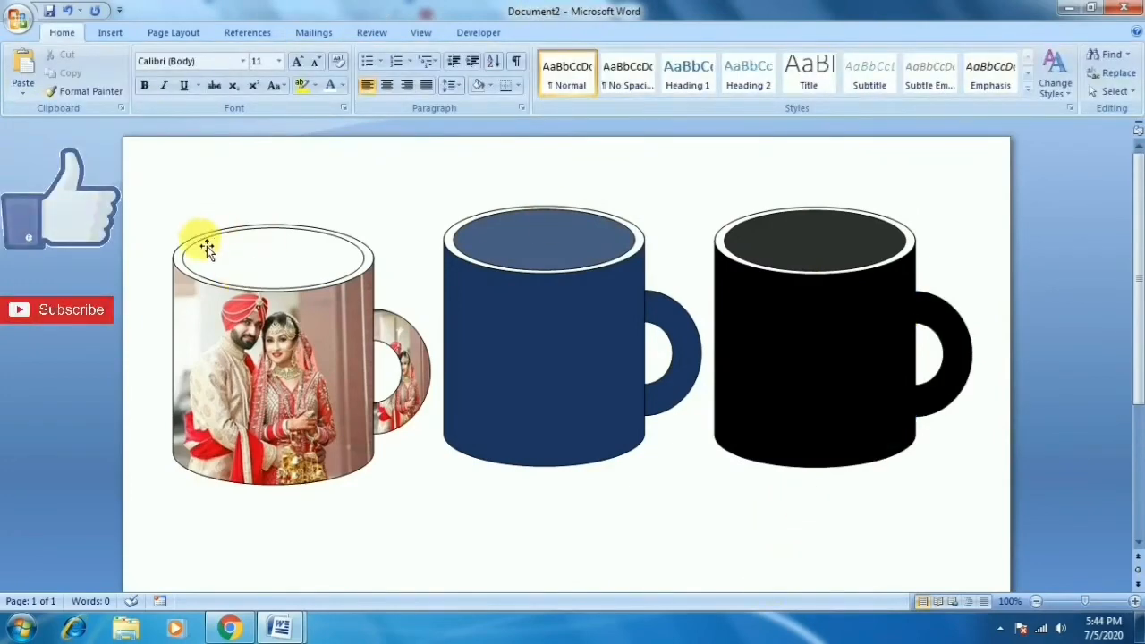
Draw an oval about 0.84" wide and 0.8" tall over the first mug's opening, keeping the picture-filled cylinder in its original place.
left_click(116, 30)
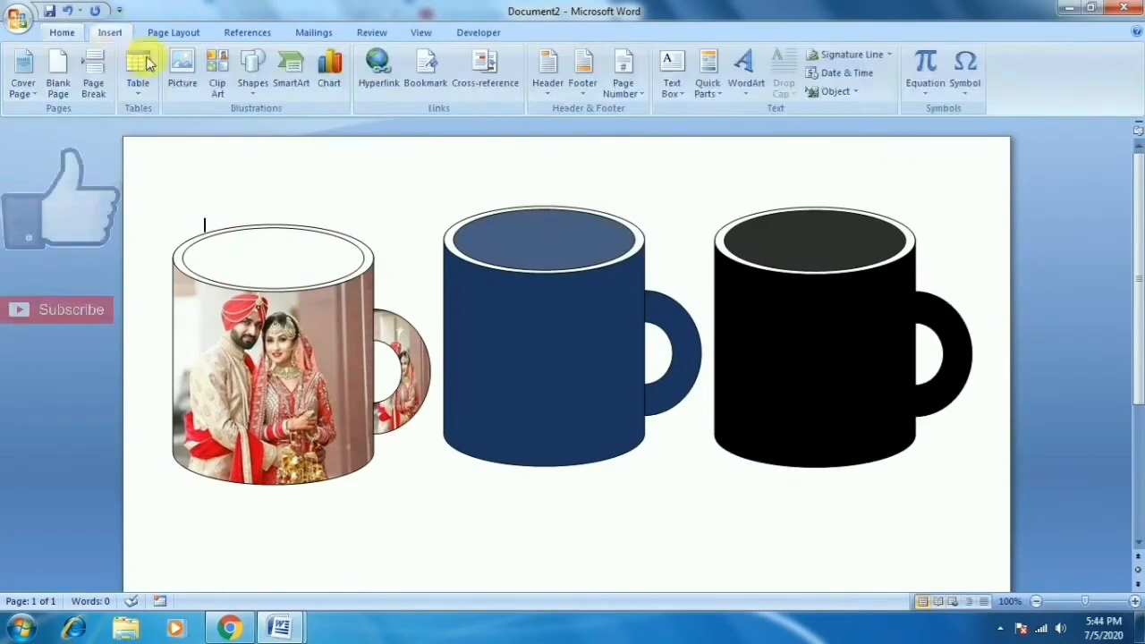
left_click(254, 72)
left_click(379, 128)
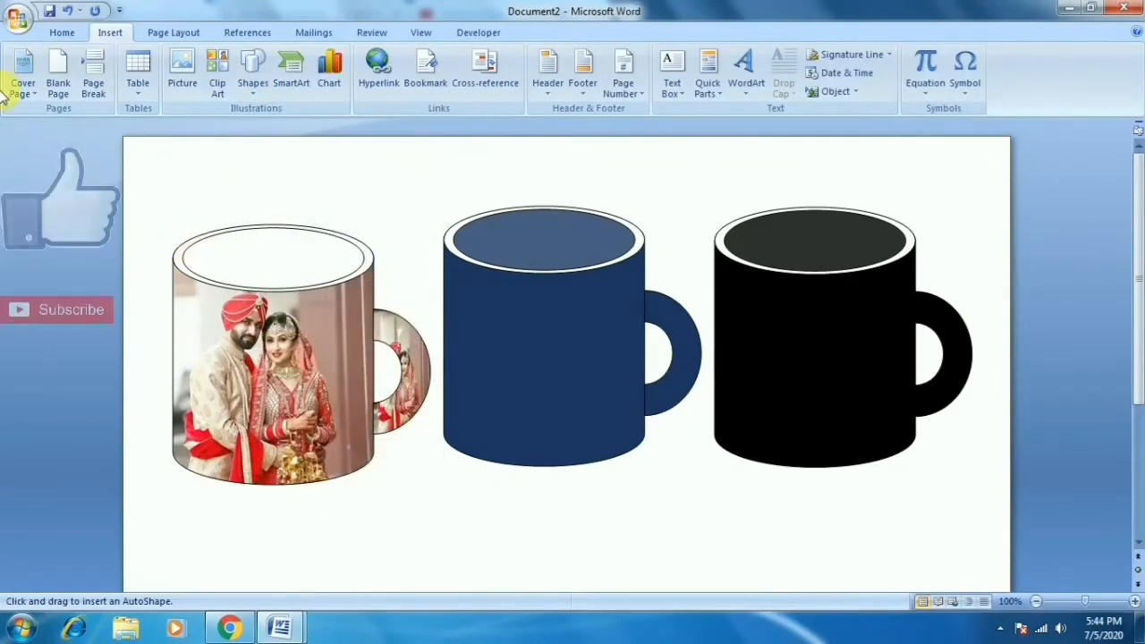
mouse_move(178, 233)
left_mouse_down()
mouse_move(182, 269)
mouse_move(246, 297)
left_mouse_up()
mouse_move(278, 302)
left_mouse_down()
mouse_move(349, 296)
mouse_move(334, 295)
left_mouse_up()
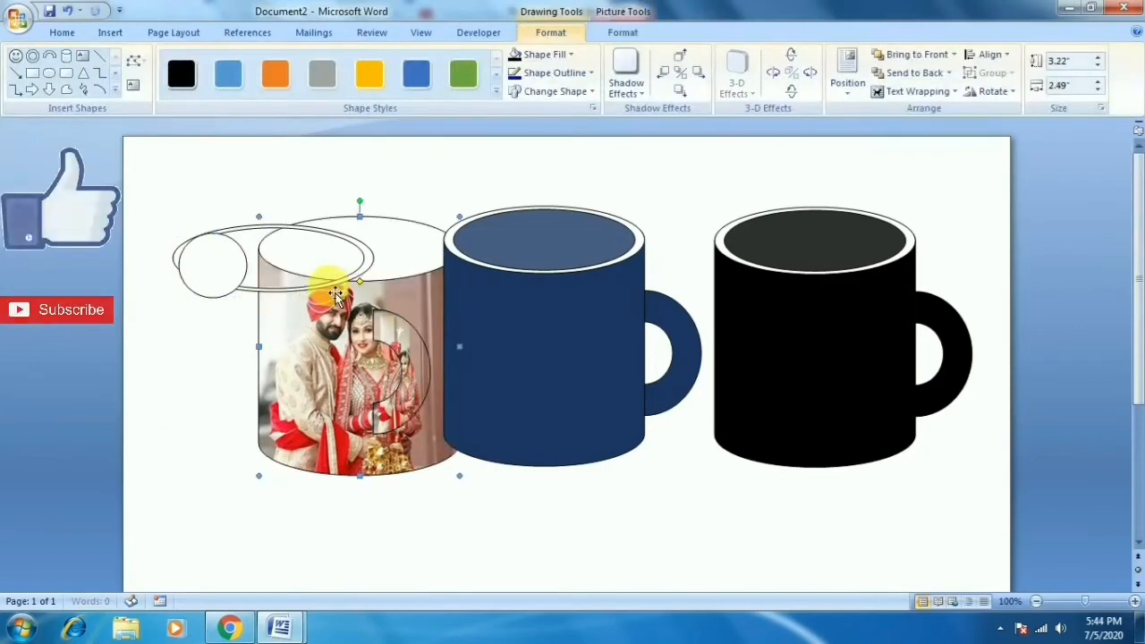
key("ctrl+z")
Stretch and position the oval inside the first mug's rim, sizing it to about 2.26" wide and 0.75" tall.
left_click(232, 272)
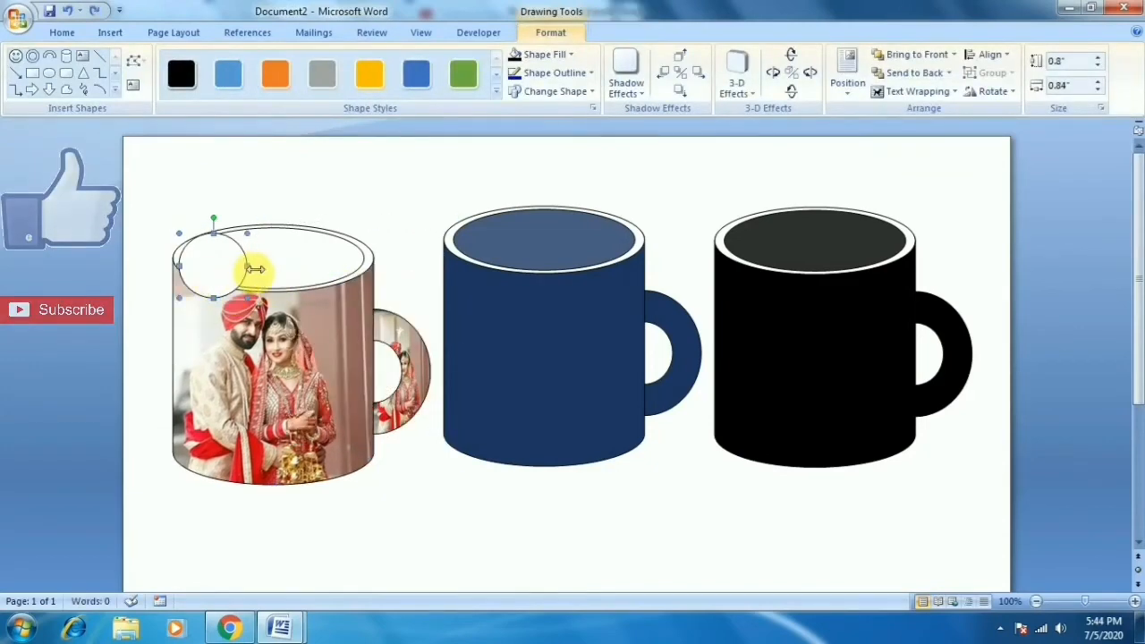
left_click_drag(255, 268, 374, 262)
scroll(211, 320, "up", 5)
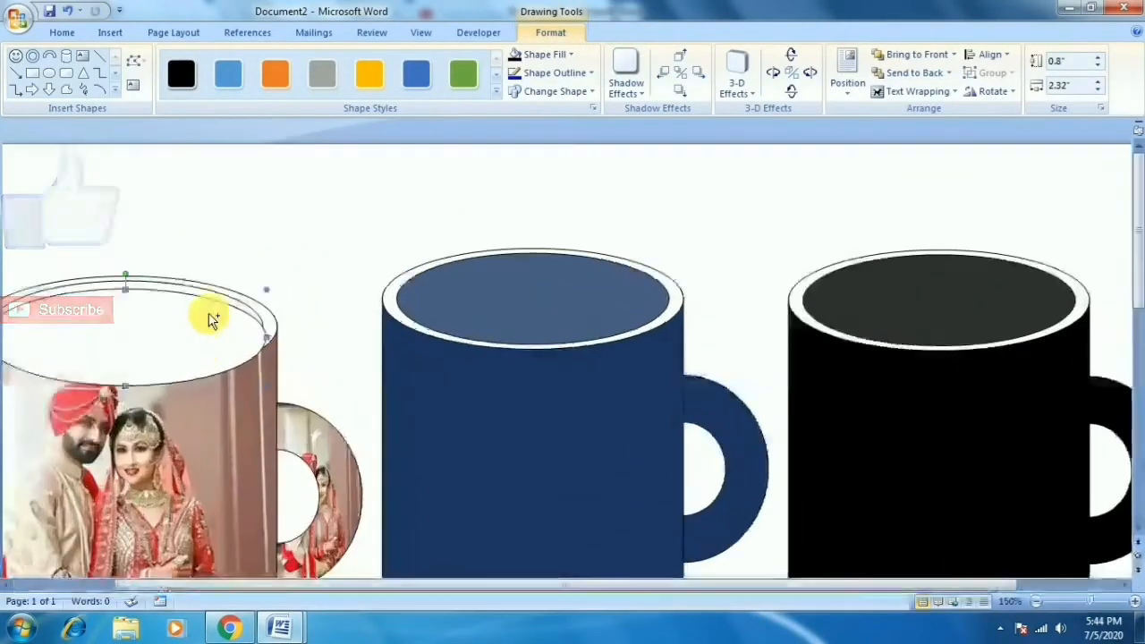
left_click_drag(294, 582, 193, 585)
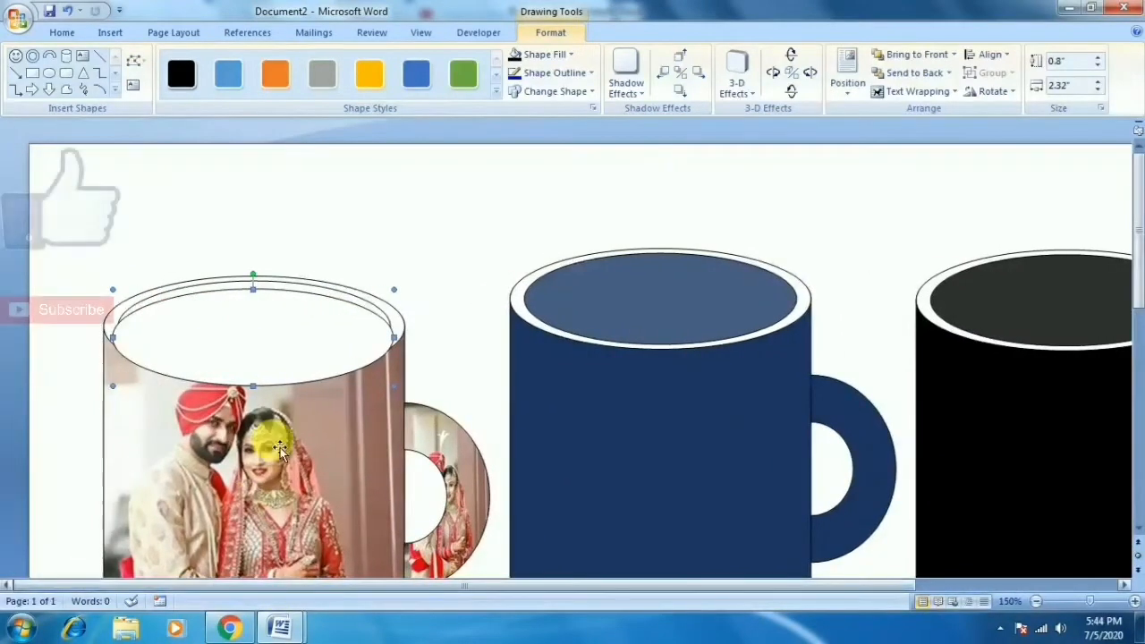
left_click_drag(272, 354, 270, 350)
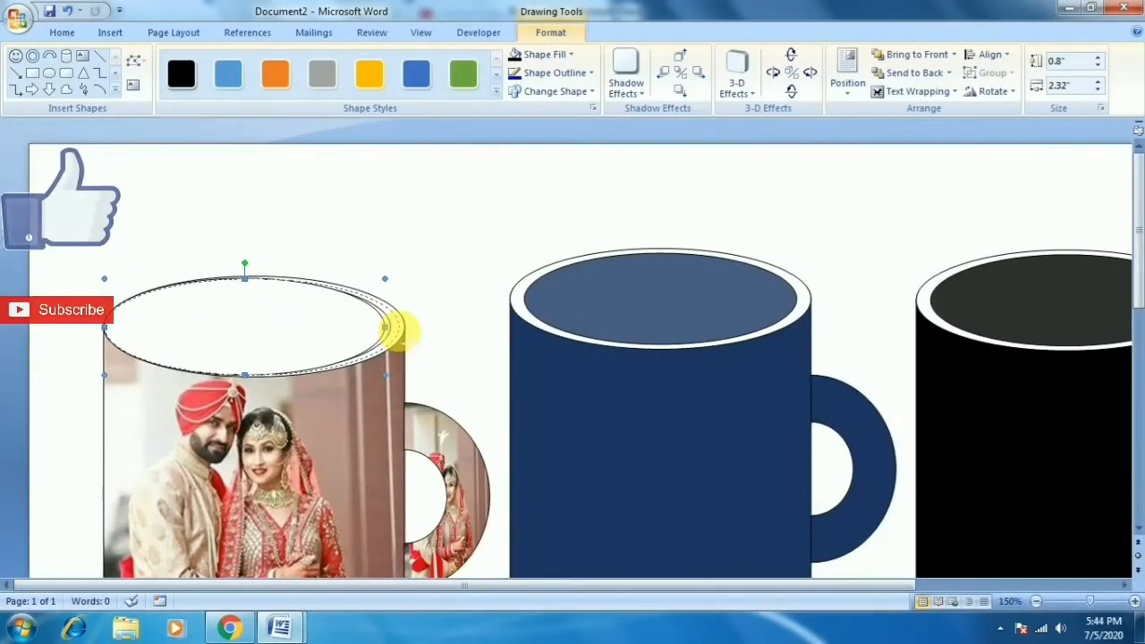
left_click_drag(387, 327, 399, 328)
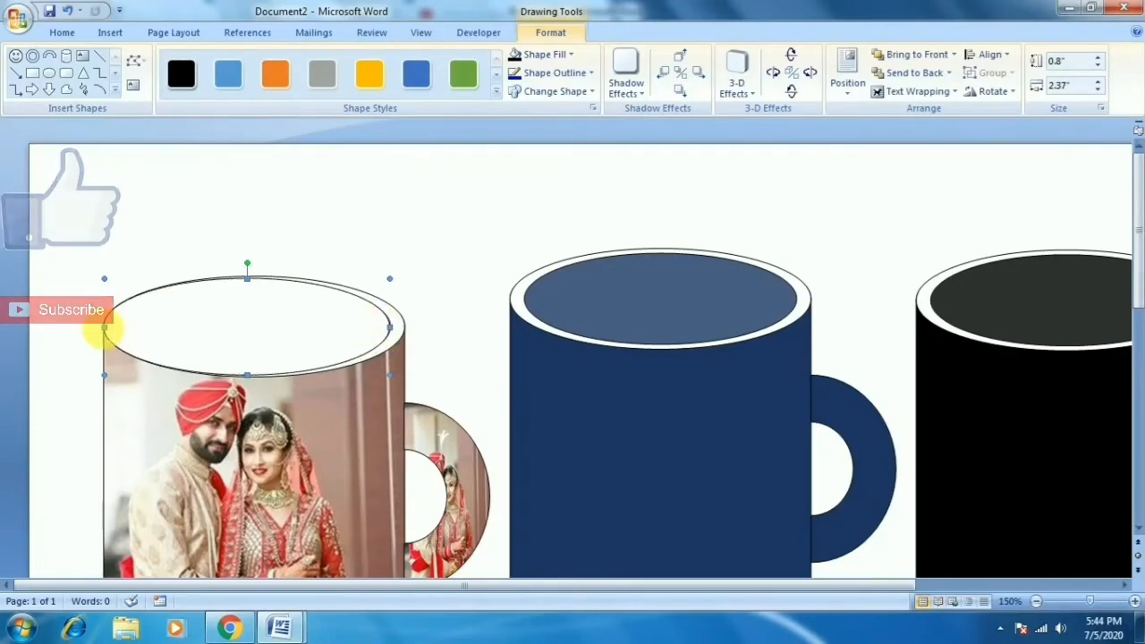
left_click_drag(105, 329, 117, 330)
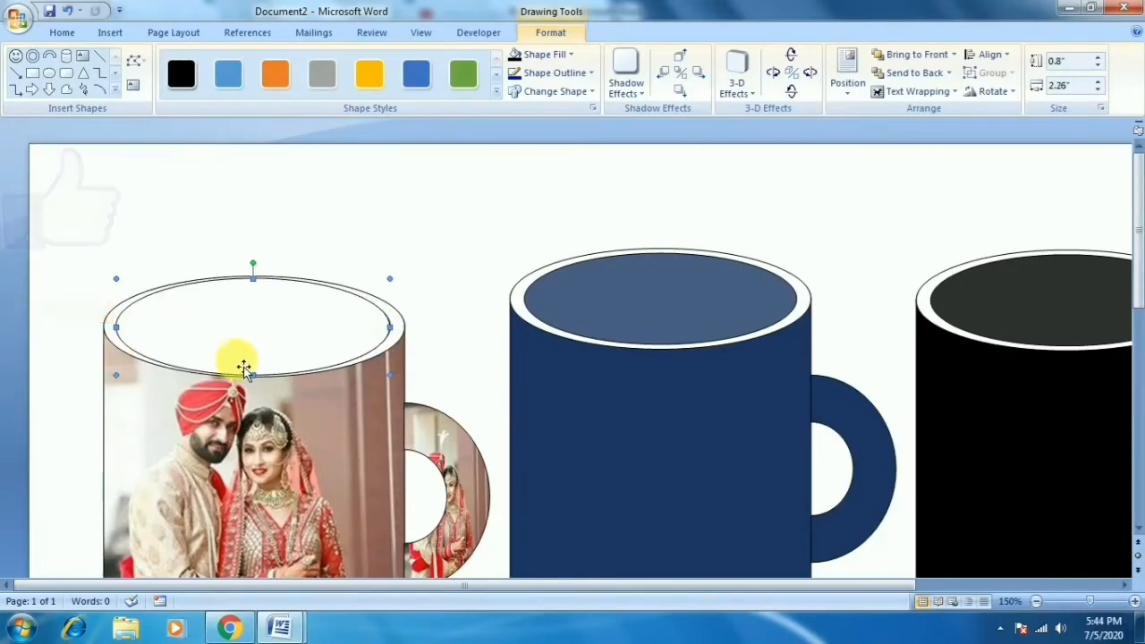
left_click_drag(267, 382, 257, 378)
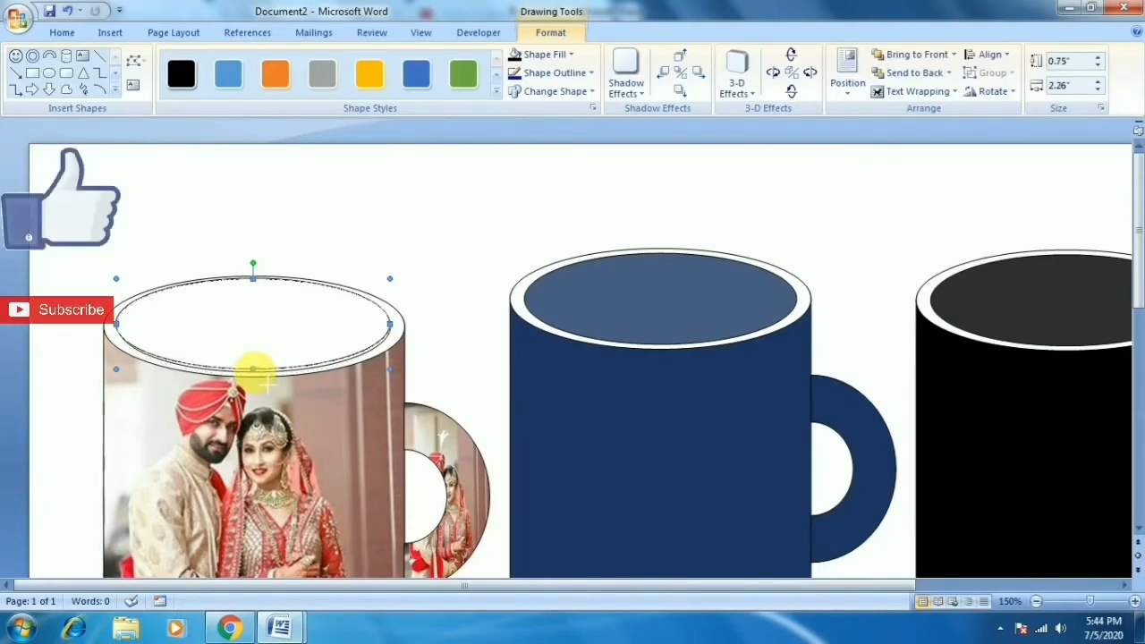
Nudge the oval slightly down and to the right until it covers the inner edge of the first mug's rim.
scroll(215, 353, "up", 3)
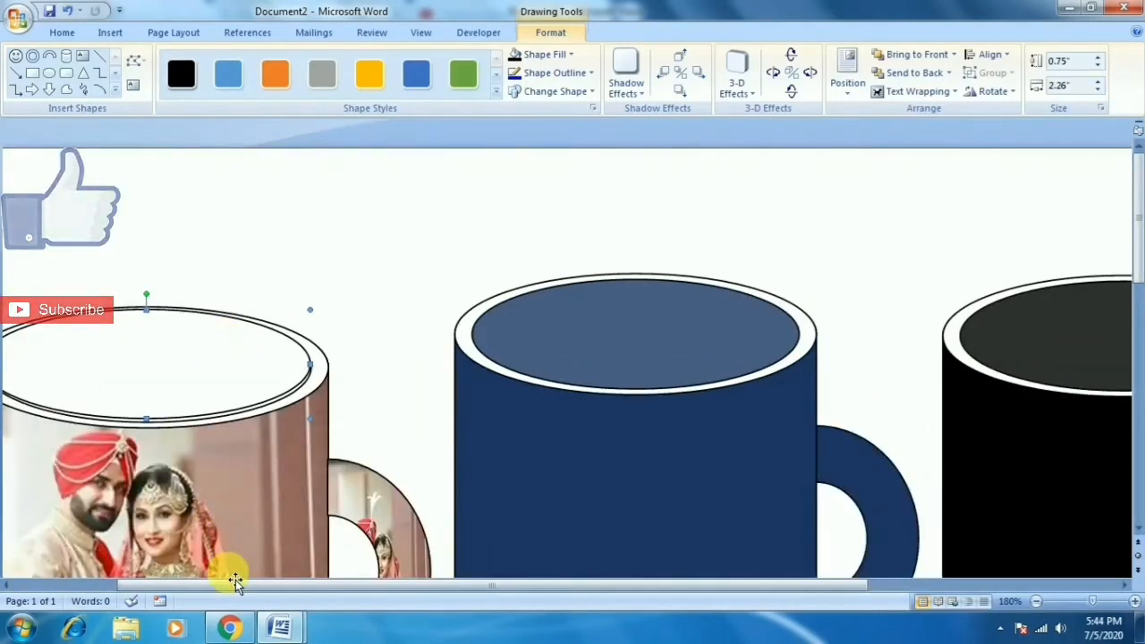
left_click_drag(224, 582, 180, 583)
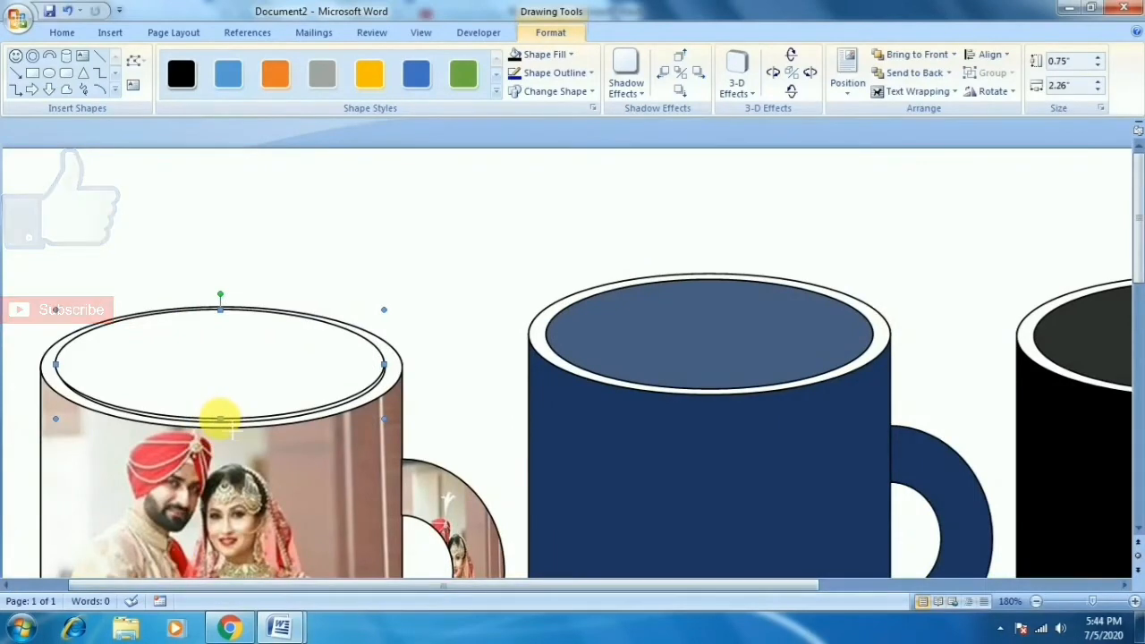
left_click_drag(223, 428, 230, 444)
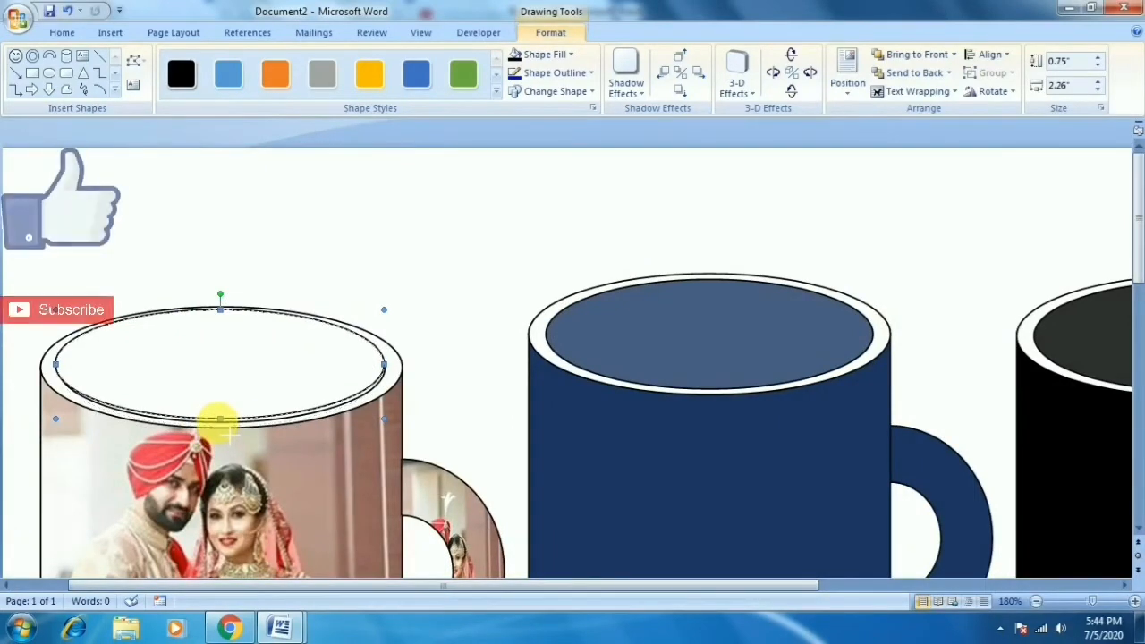
key("ctrl+Down")
key("ctrl+Down")
key("ctrl+Down")
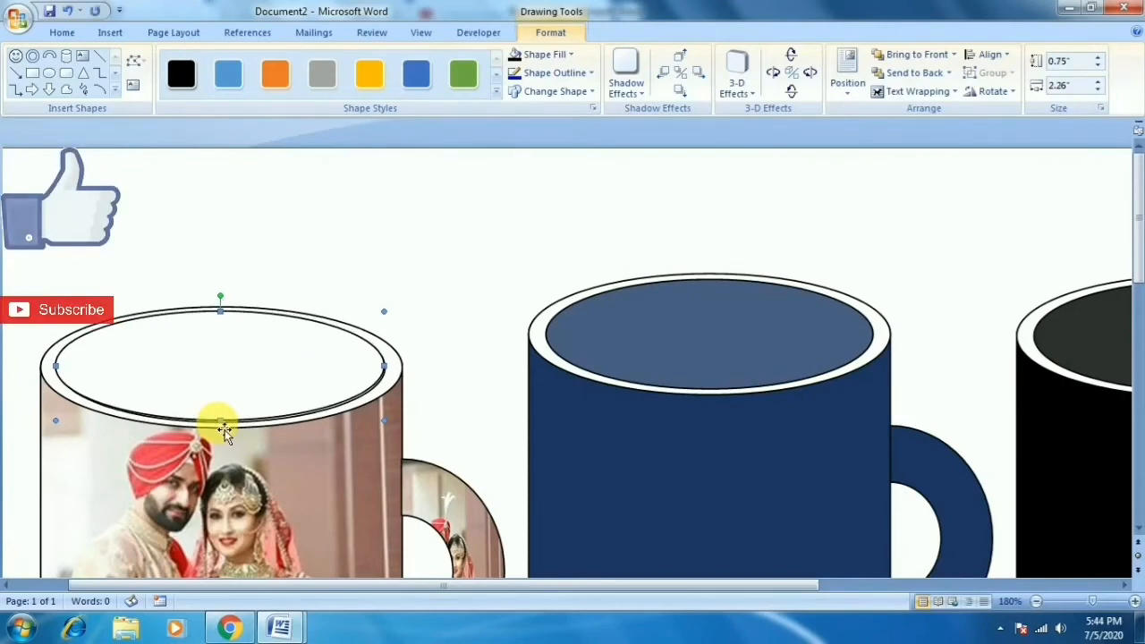
key("ctrl+Right")
key("ctrl+Right")
key("ctrl+Down")
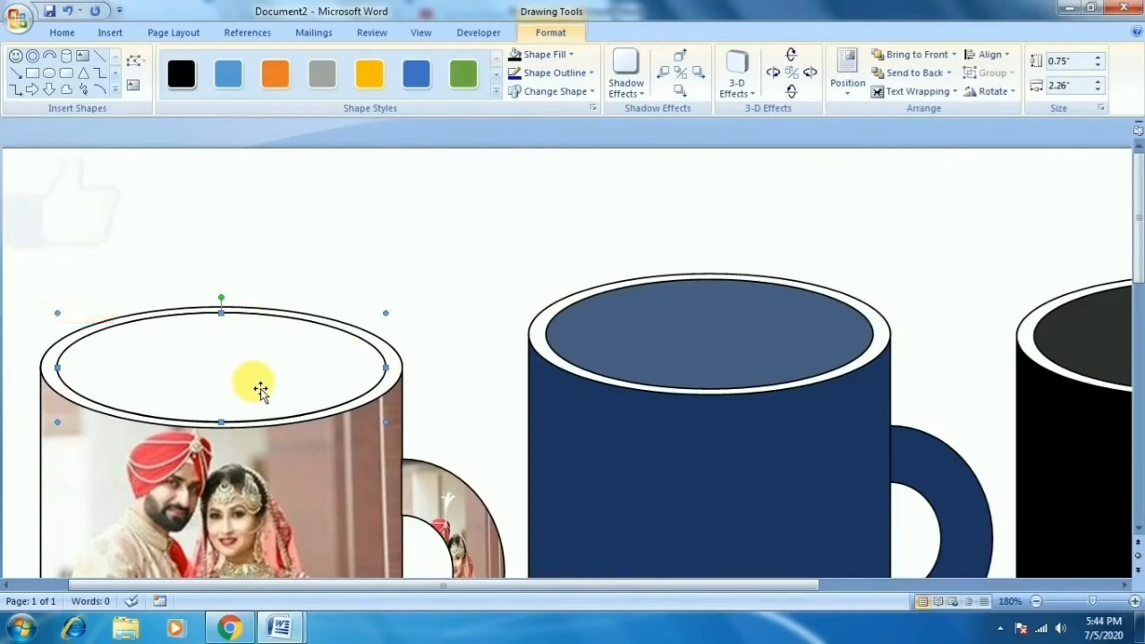
Fill the oval in the first mug's opening with a horizontal two-color gradient from light gray to white.
left_click(546, 59)
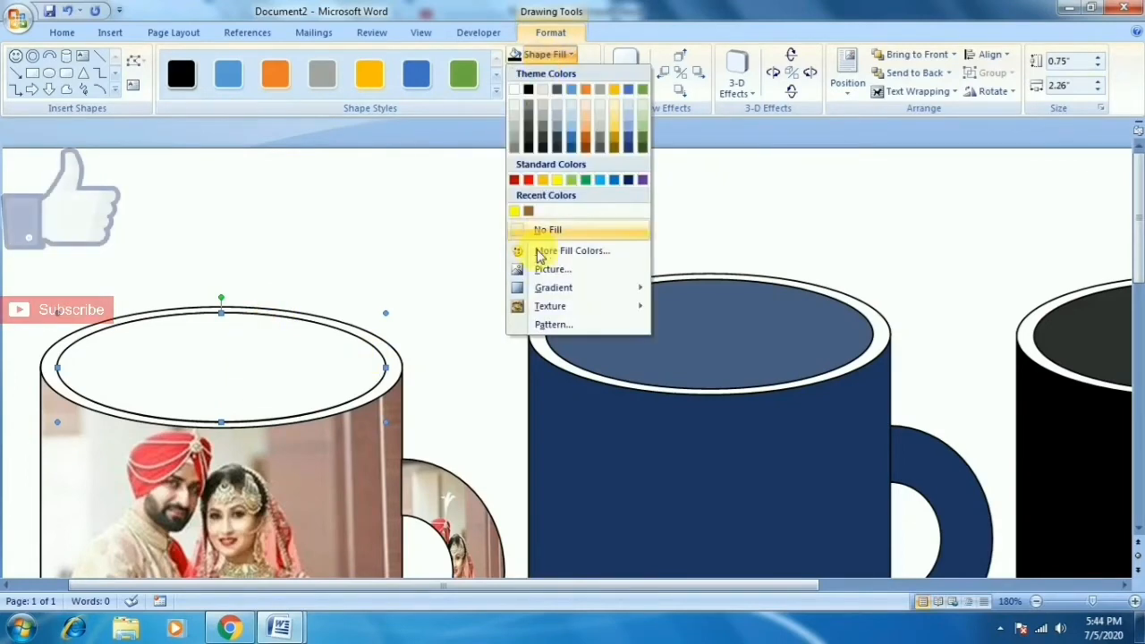
mouse_move(540, 288)
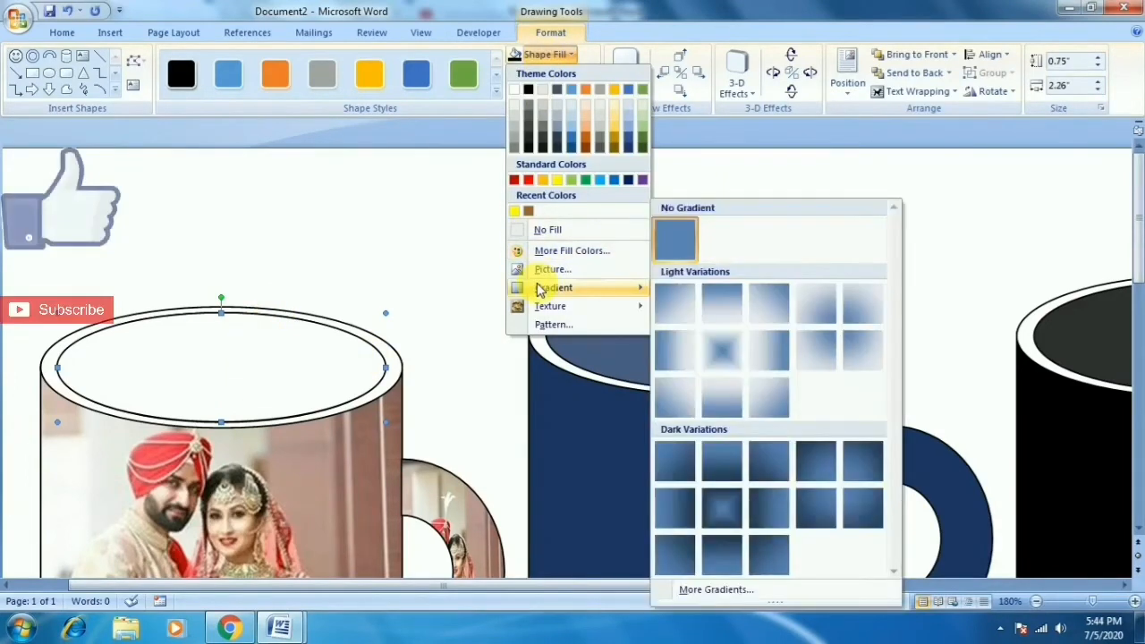
left_click(689, 590)
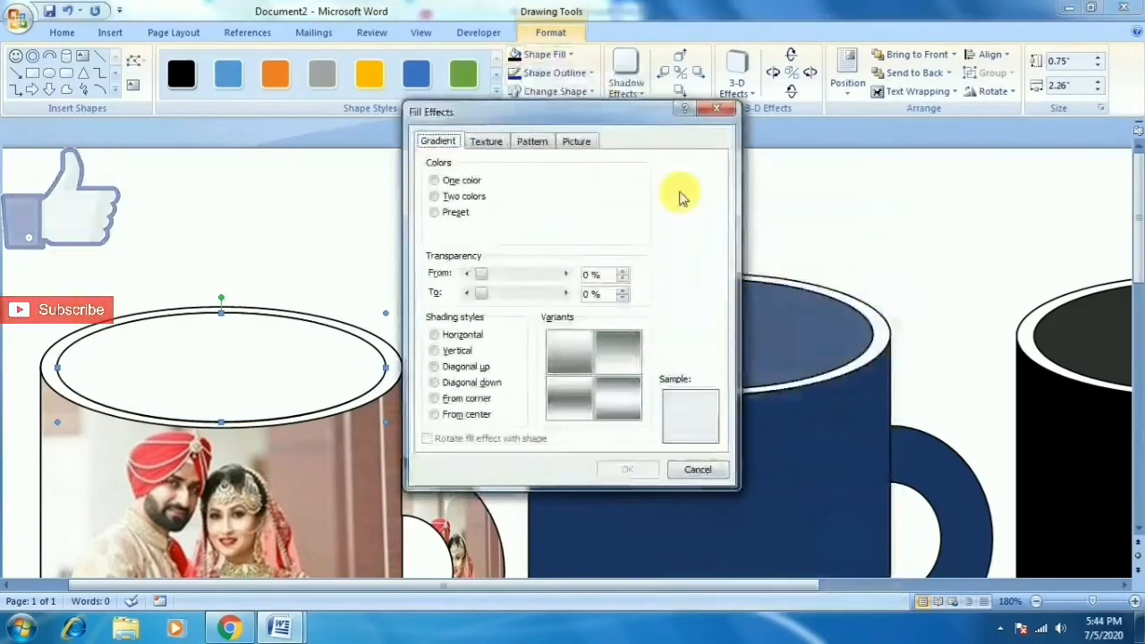
left_click(462, 197)
left_click(621, 195)
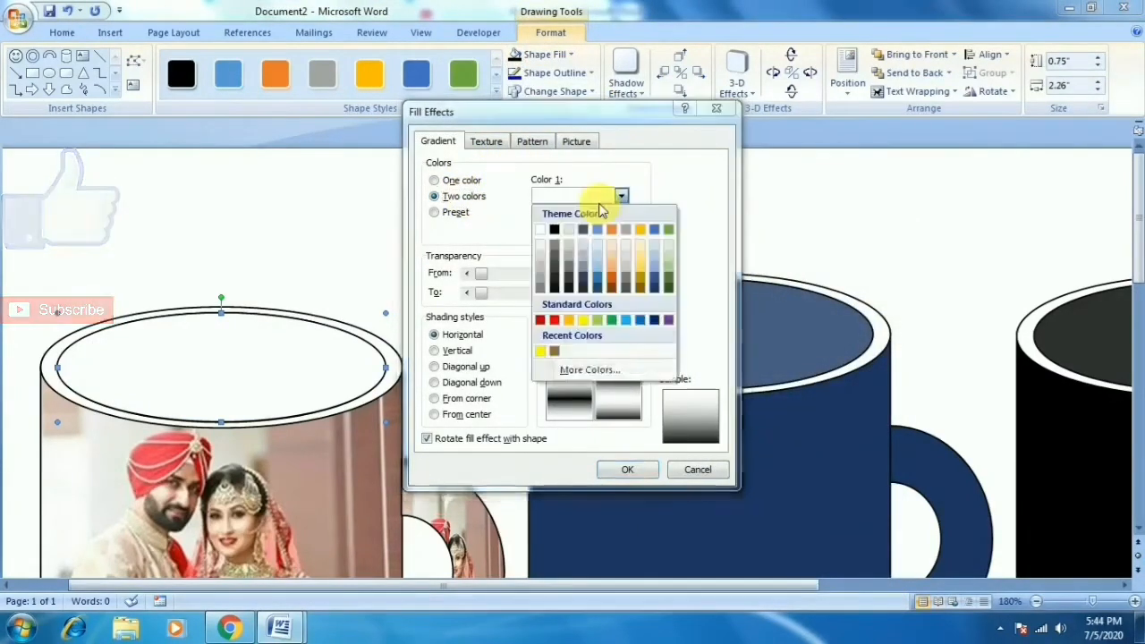
left_click(537, 260)
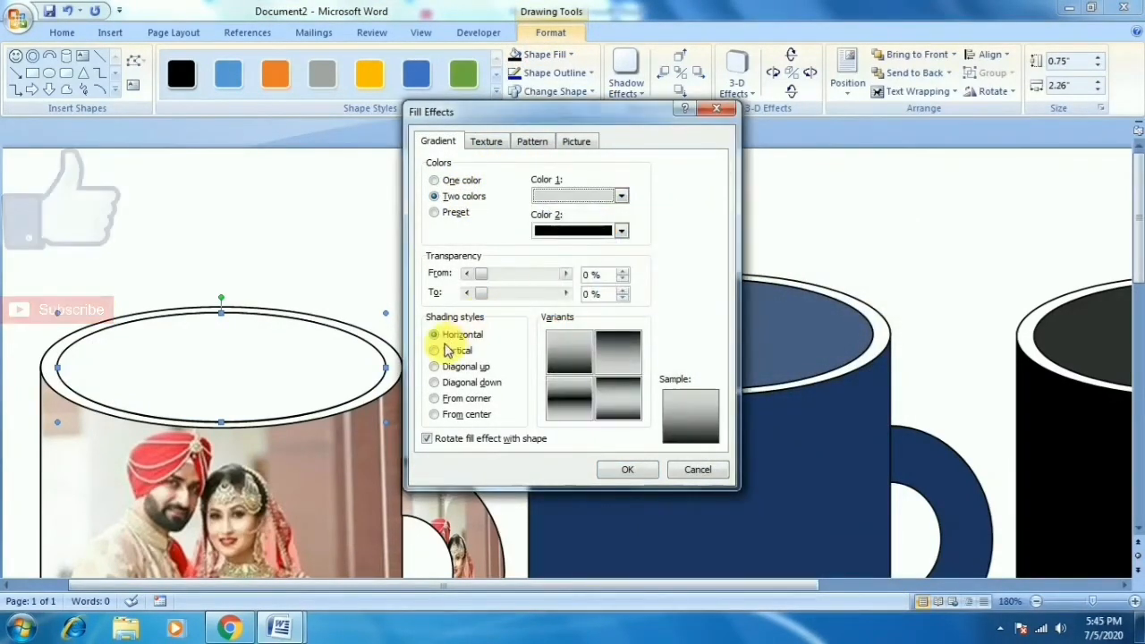
left_click(555, 235)
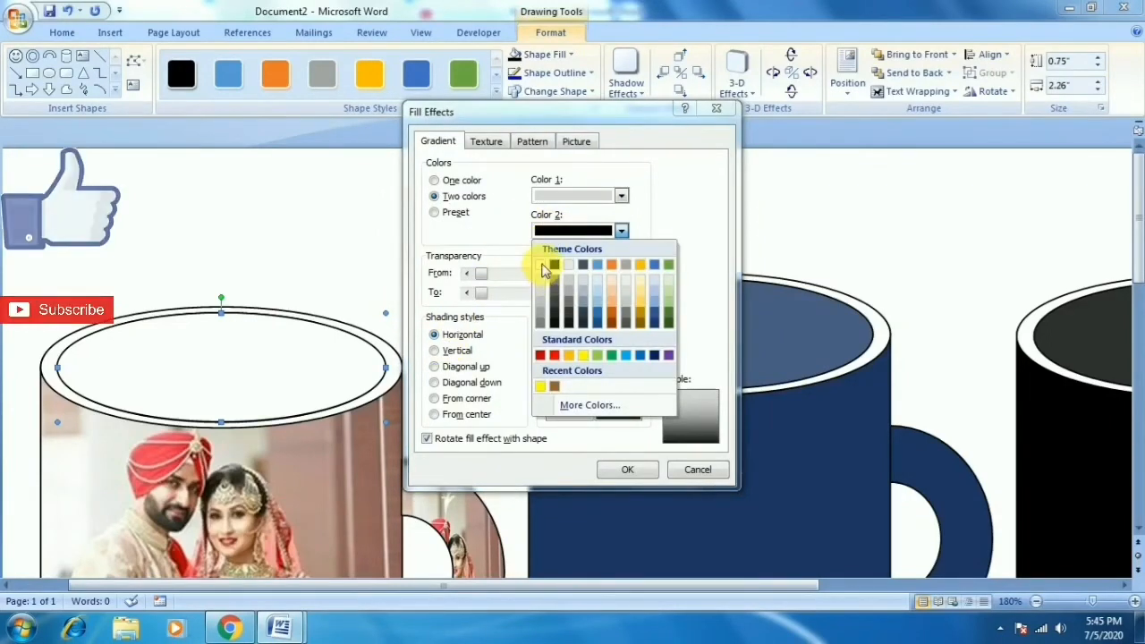
left_click(541, 265)
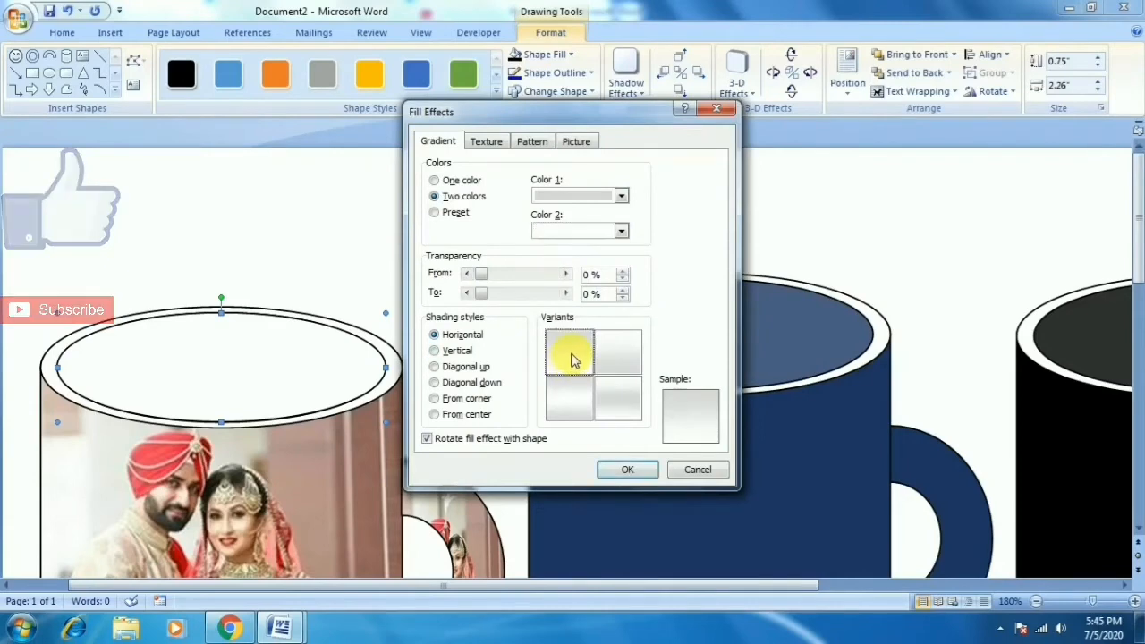
left_click(625, 468)
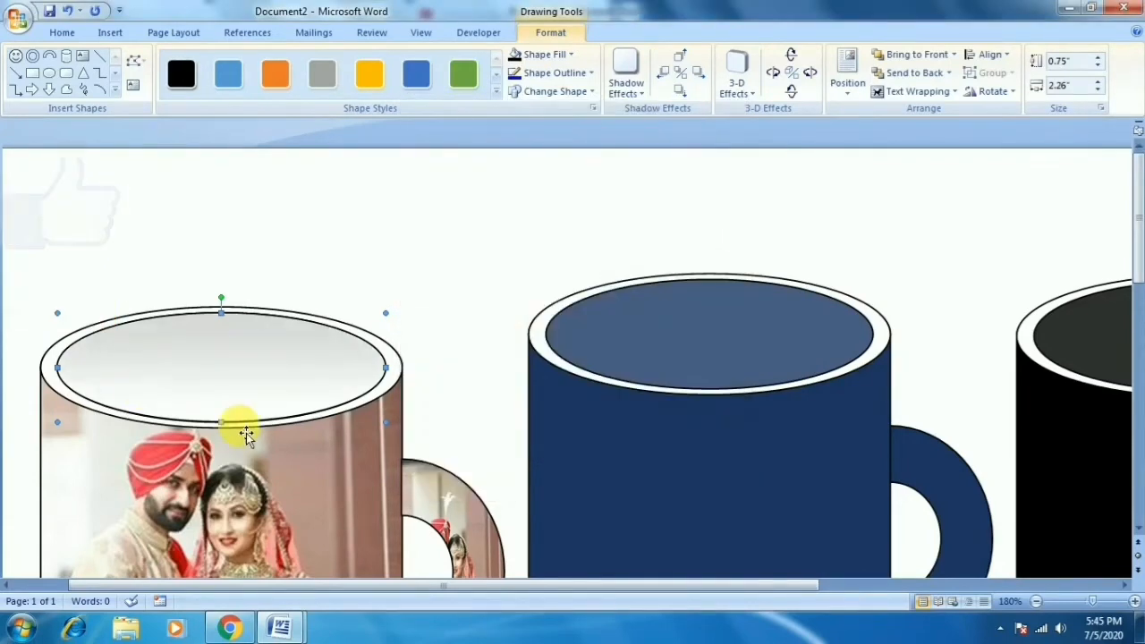
Copy the gradient-filled oval onto the second and third mugs, aligning each copy inside the rim.
scroll(246, 436, "down", 10)
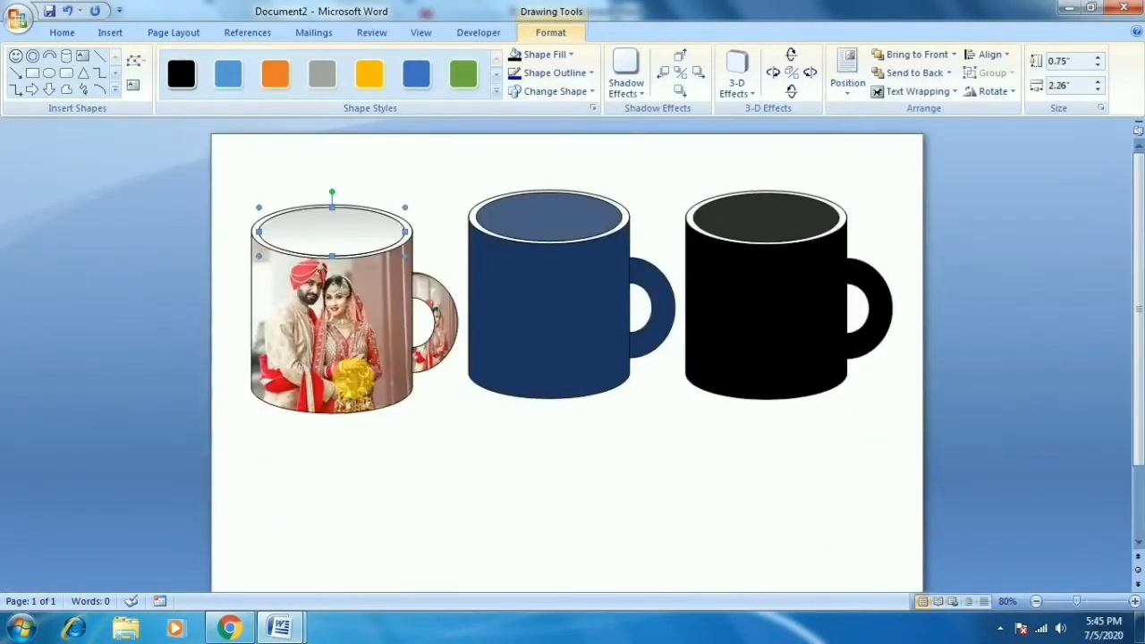
left_click_drag(370, 250, 582, 226)
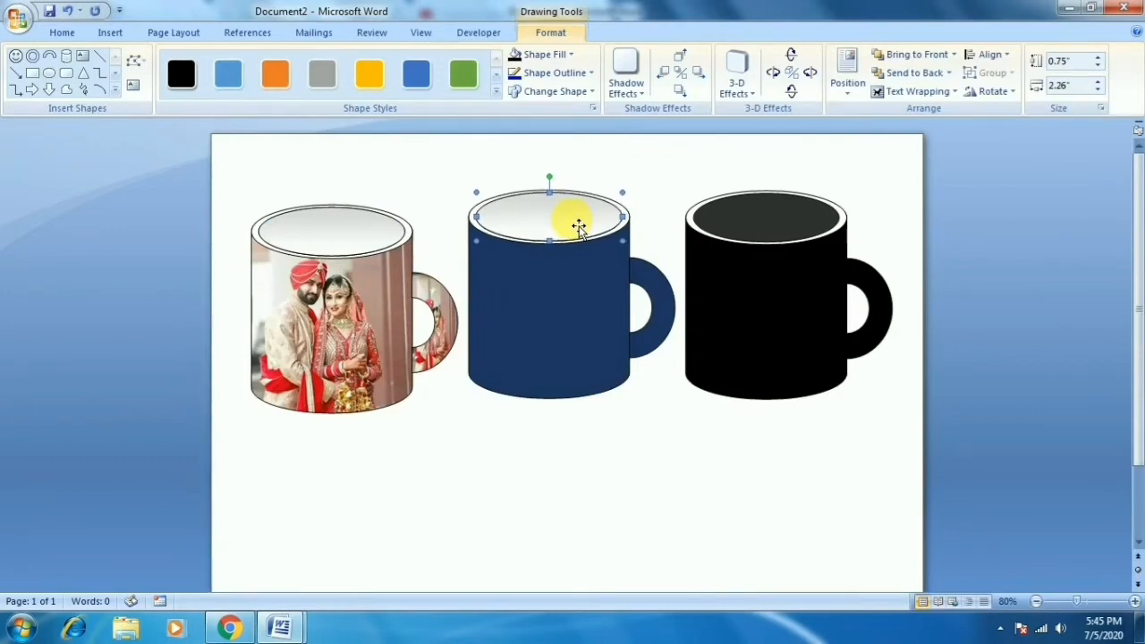
key("ctrl+v")
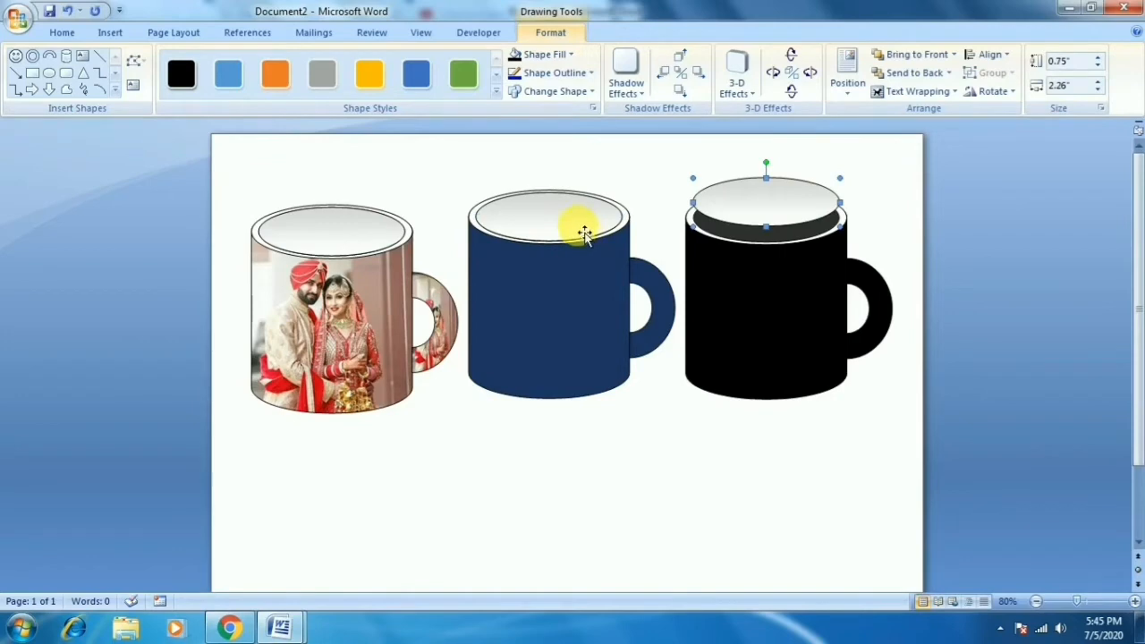
key("Down")
key("Down")
key("Down")
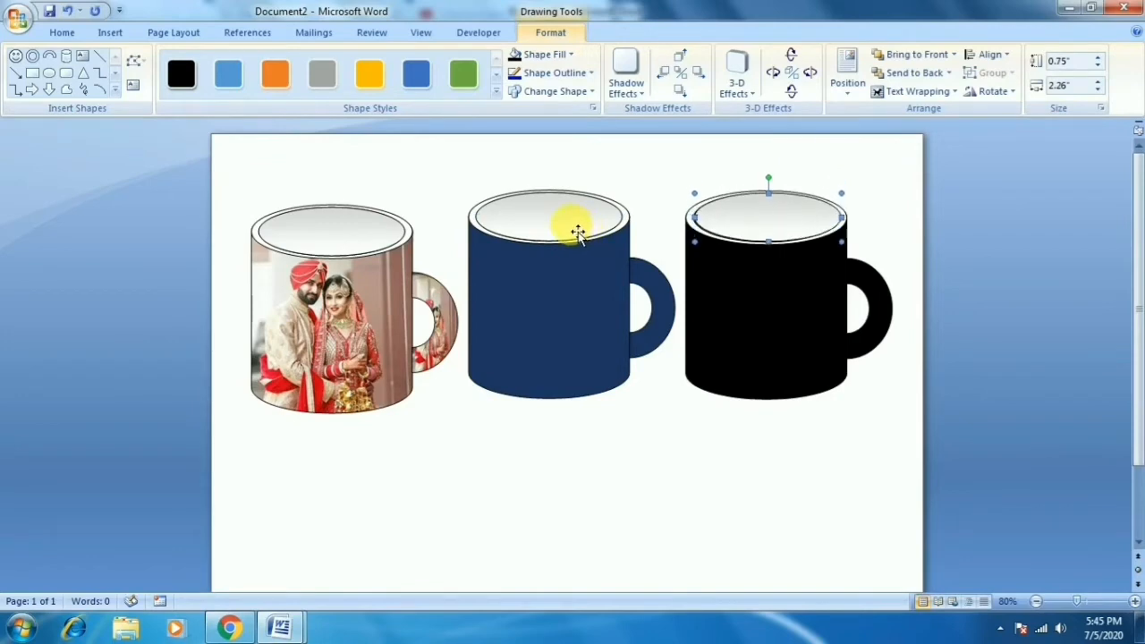
key("ctrl+Down")
key("ctrl+Left")
key("ctrl+Up")
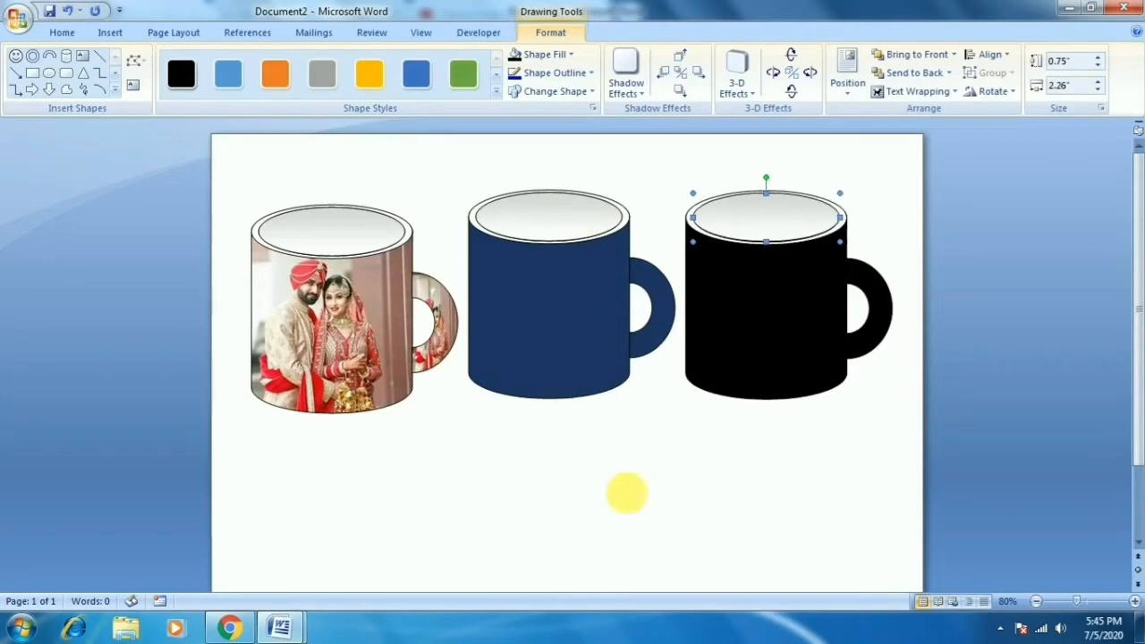
left_click(615, 480)
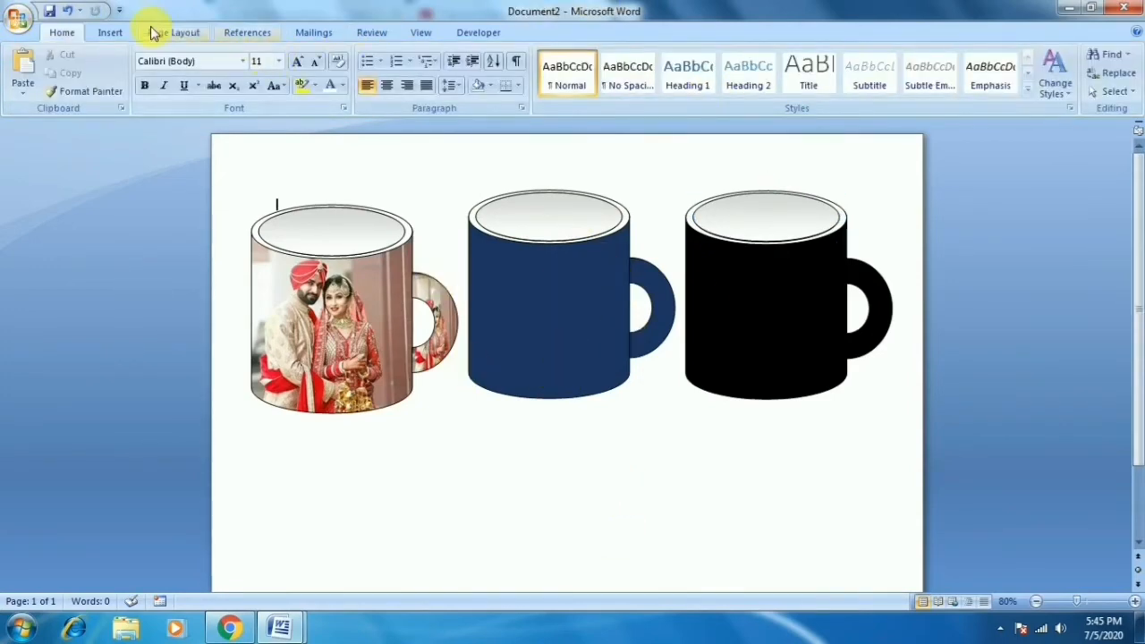
Insert a simple text box and replace its placeholder with "Compedu" and "Knowledge" on separate lines.
left_click(110, 32)
left_click(671, 73)
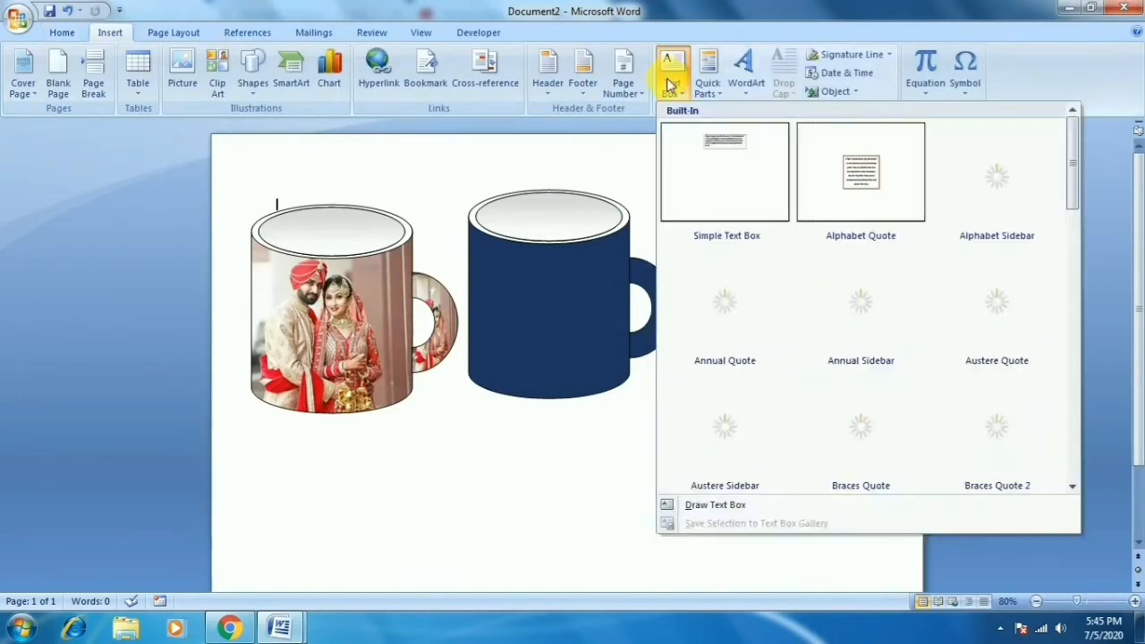
left_click(690, 190)
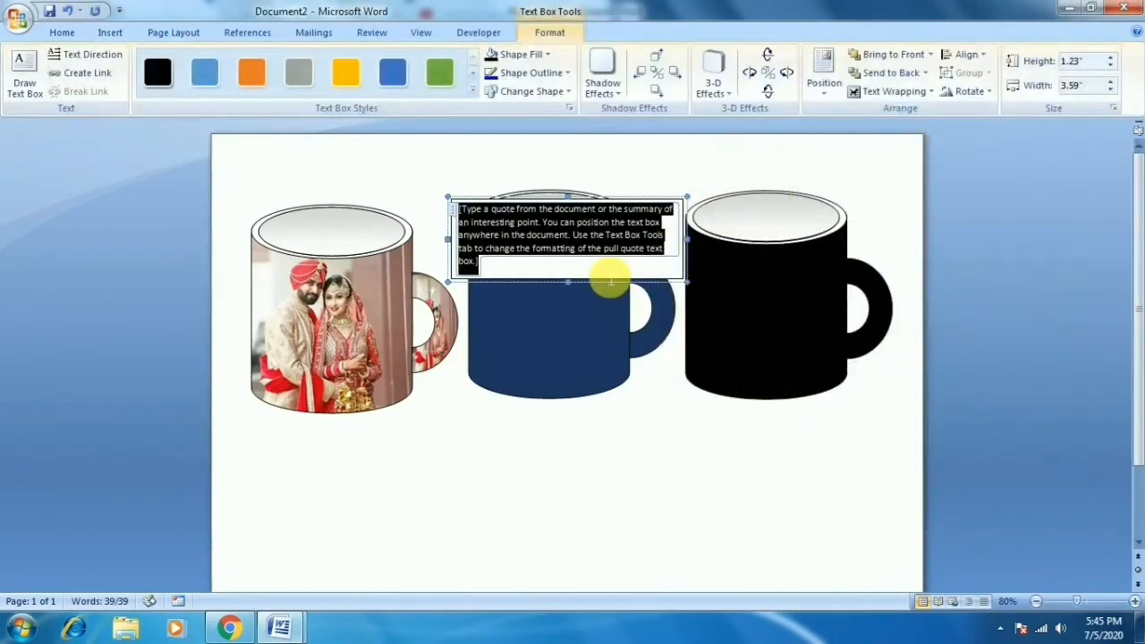
key("Delete")
type("Comped")
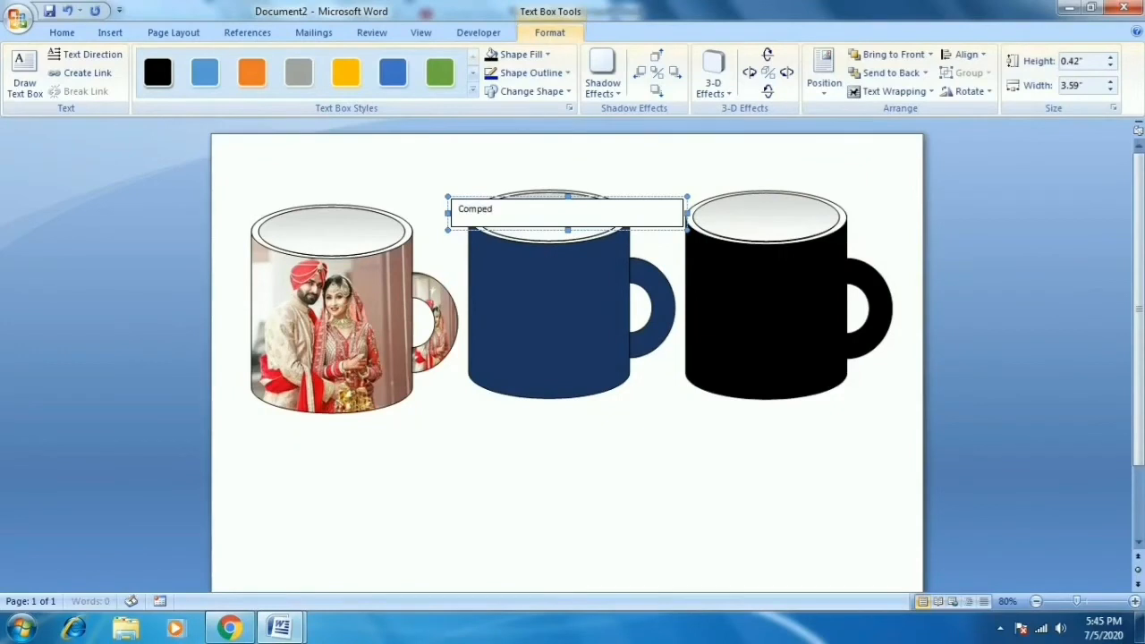
type("u")
key("Return")
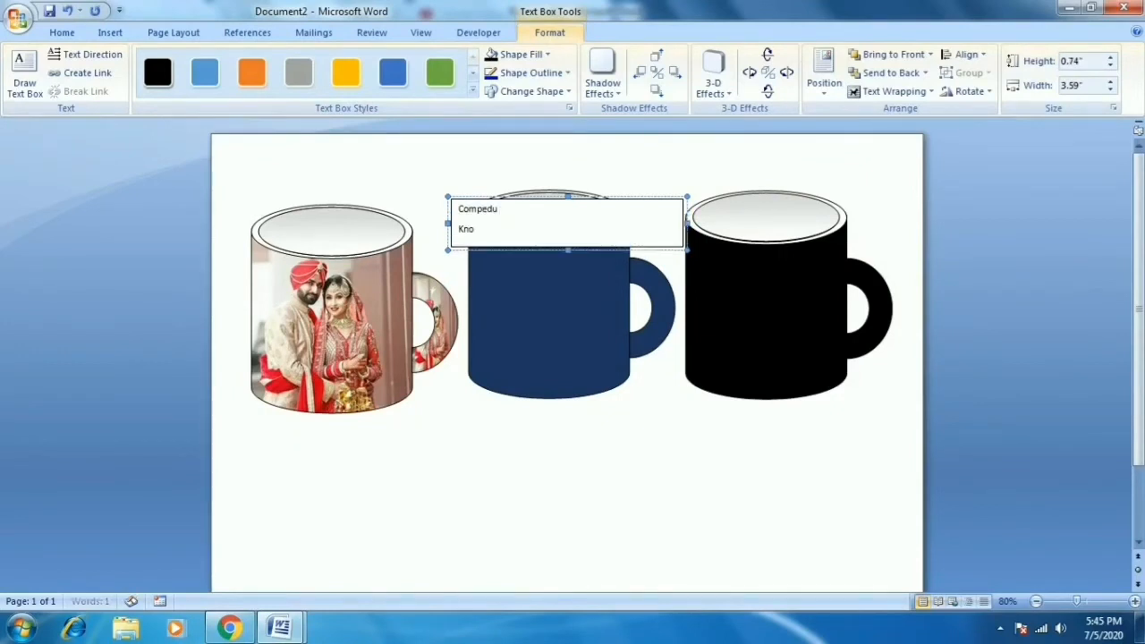
type("Knowledge")
Enlarge all the text in the text box to 28 pt and make it bold.
key("ctrl+a")
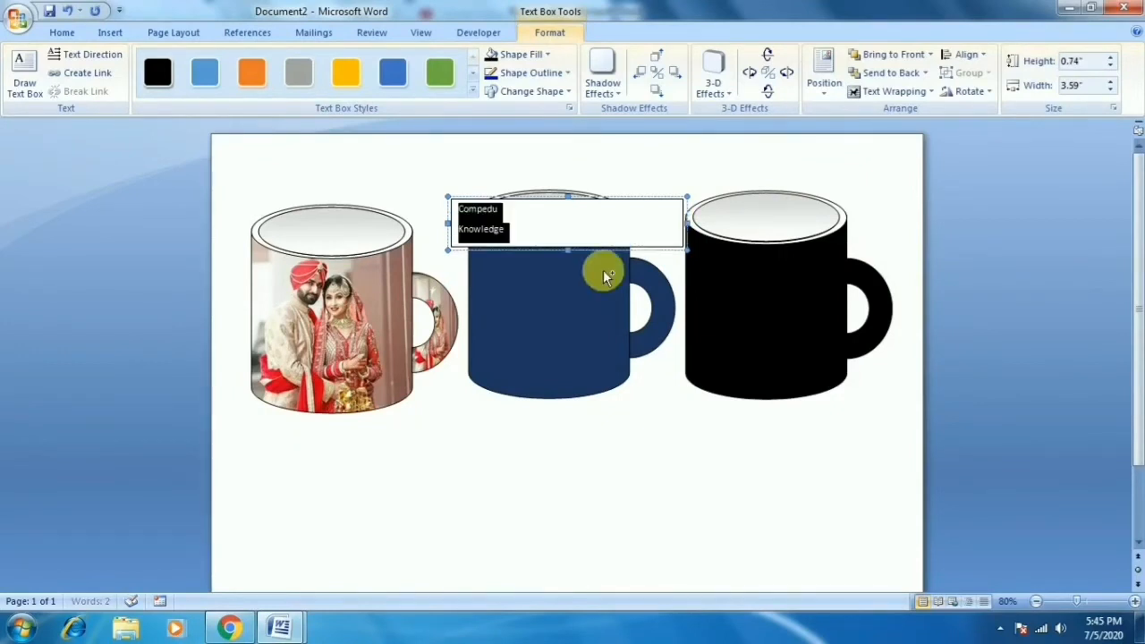
key("ctrl+bracketright")
key("ctrl+bracketright")
key("ctrl+bracketright")
key("ctrl+bracketright")
key("ctrl+bracketright")
key("ctrl+bracketright")
key("ctrl+bracketright")
key("ctrl+bracketright")
key("ctrl+bracketright")
key("ctrl+bracketright")
key("ctrl+bracketright")
key("ctrl+bracketright")
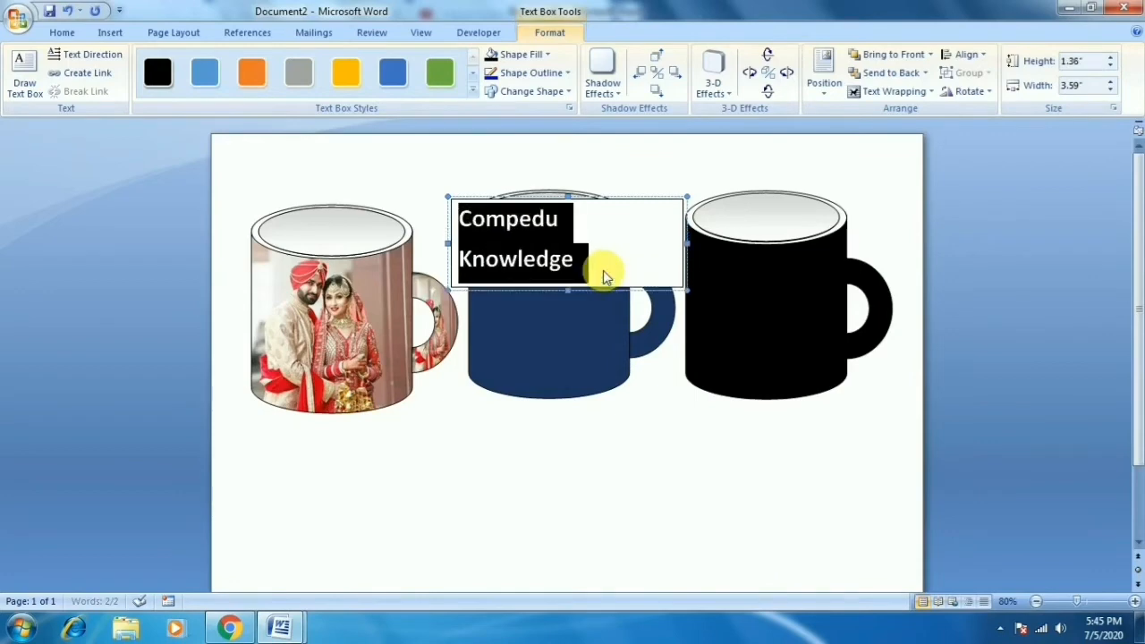
Replace the paragraph break between "Compedu" and "Knowledge" with a line break to tighten their spacing.
left_click(552, 218)
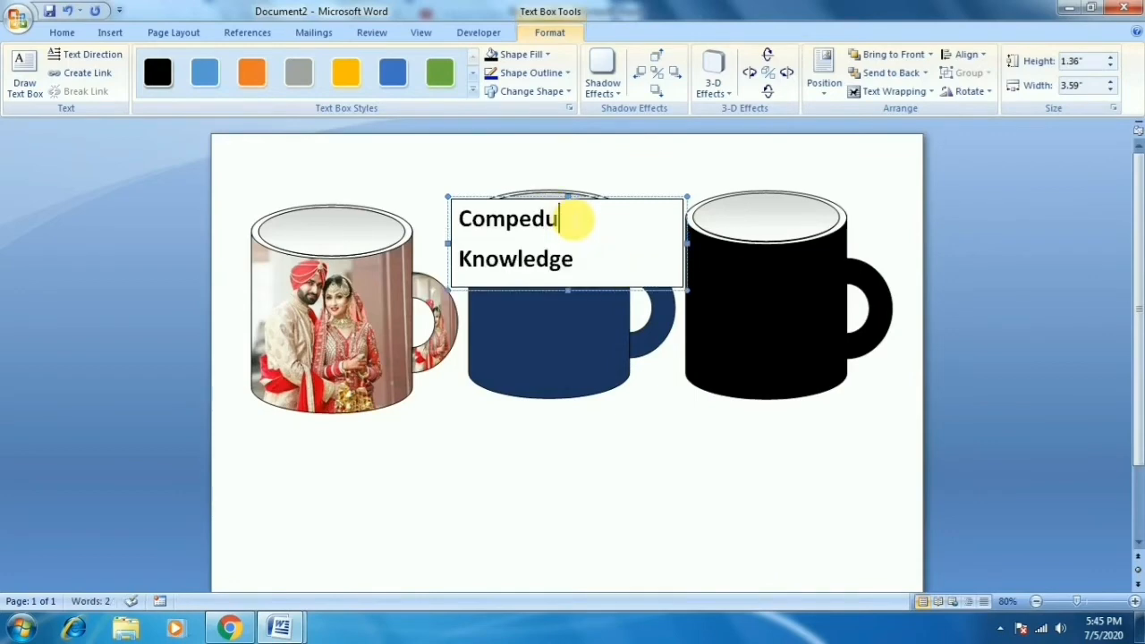
key("Delete")
key("shift+Return")
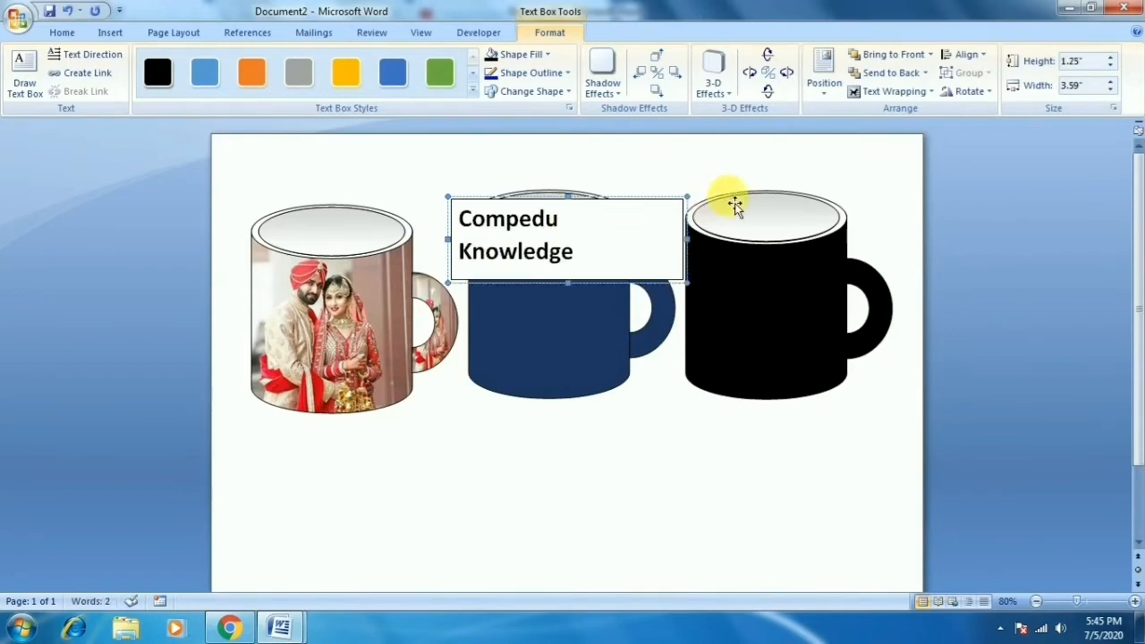
Narrow the text box to about 2.83", center its text, and move it over the blue mug's body.
left_click_drag(686, 240, 629, 237)
left_click(606, 248)
key("ctrl+a")
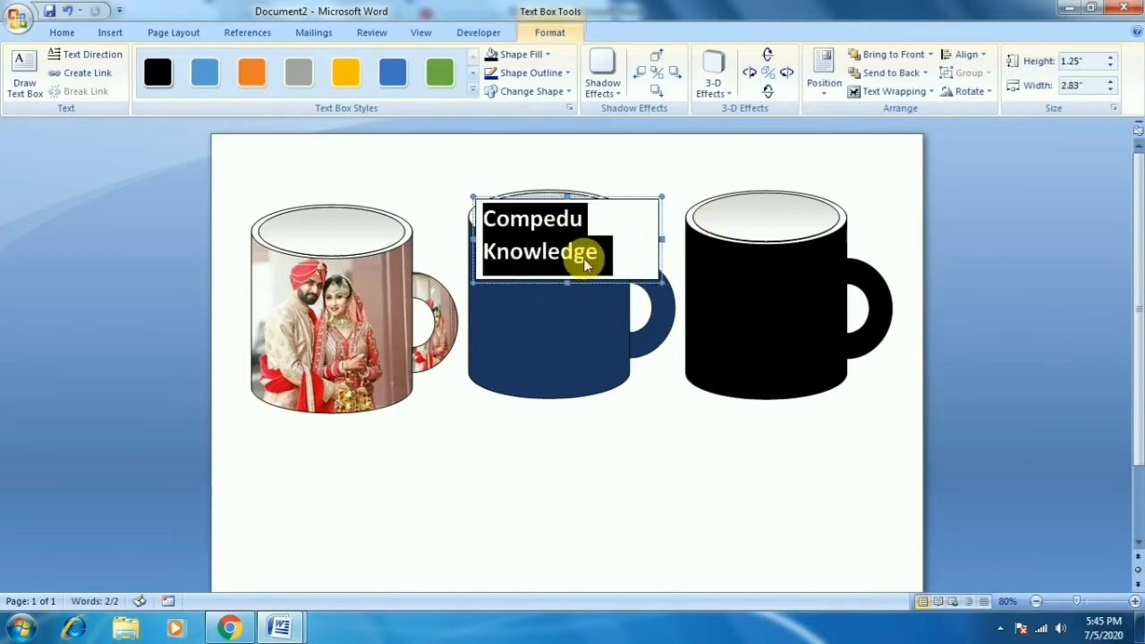
key("ctrl+e")
left_click_drag(587, 197, 577, 270)
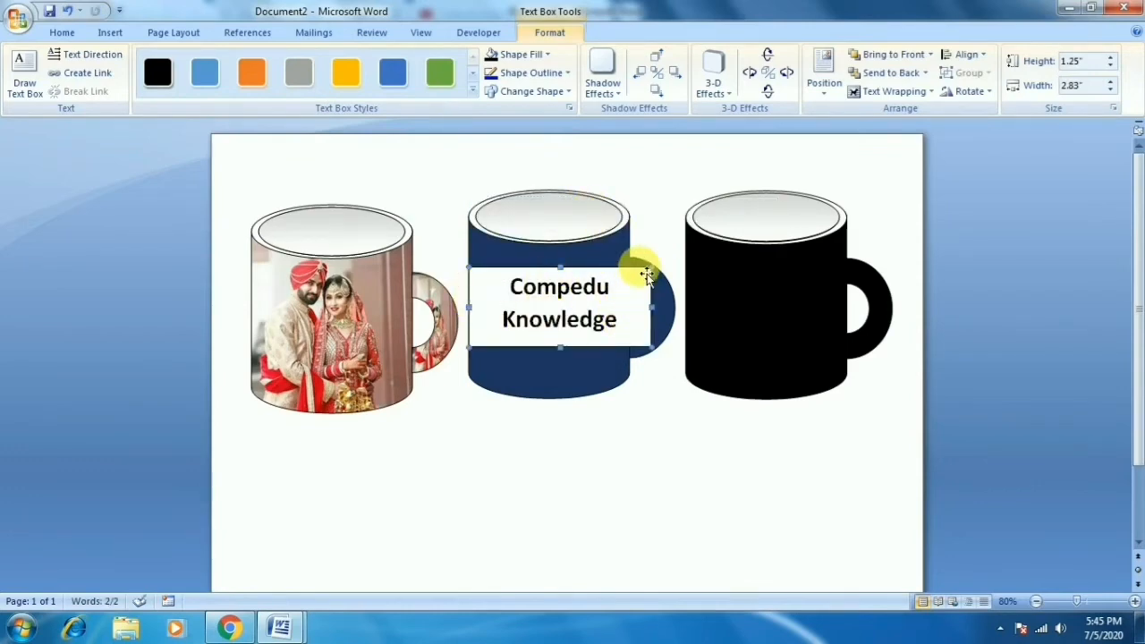
Remove the text box's fill and outline, narrowing the box to about 2.43" on the blue mug.
left_click(528, 54)
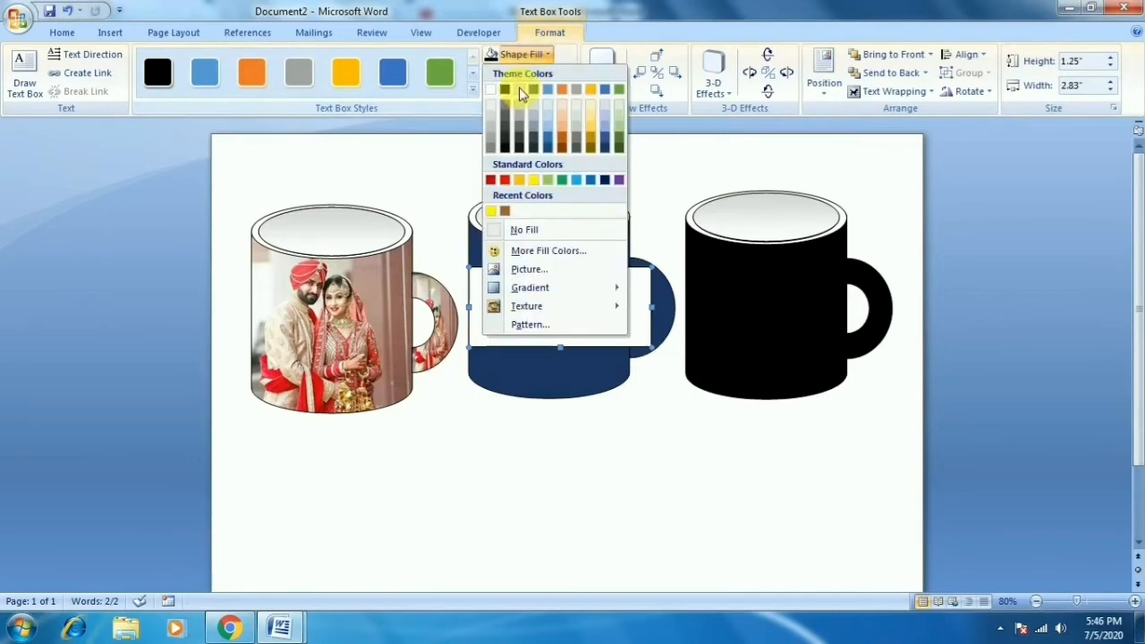
left_click(523, 232)
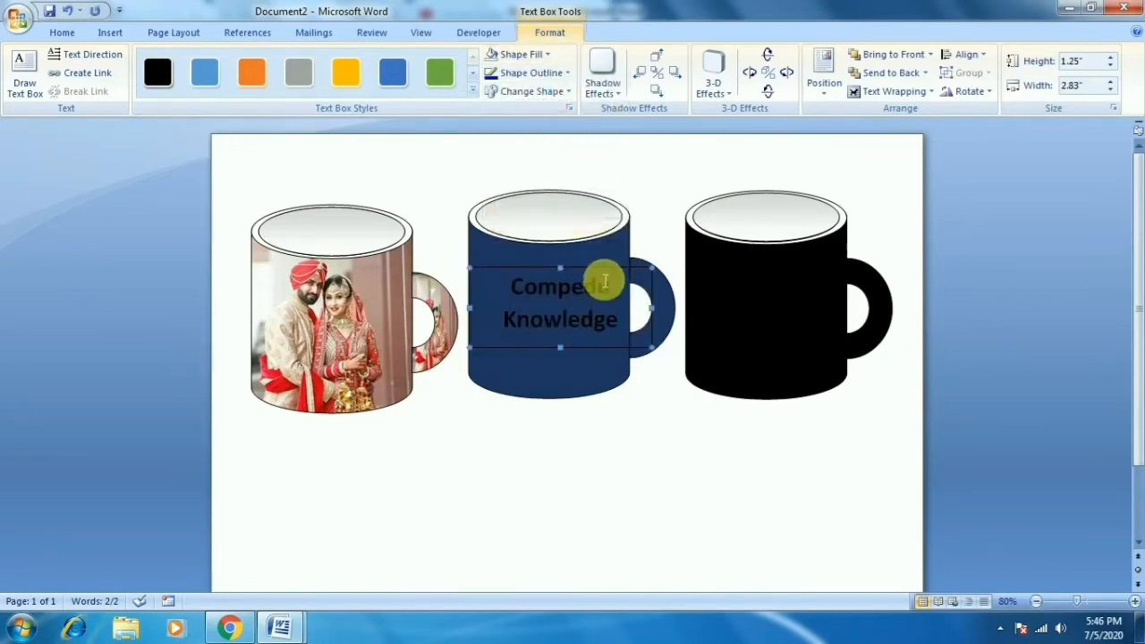
left_click_drag(600, 281, 615, 315)
left_click(529, 73)
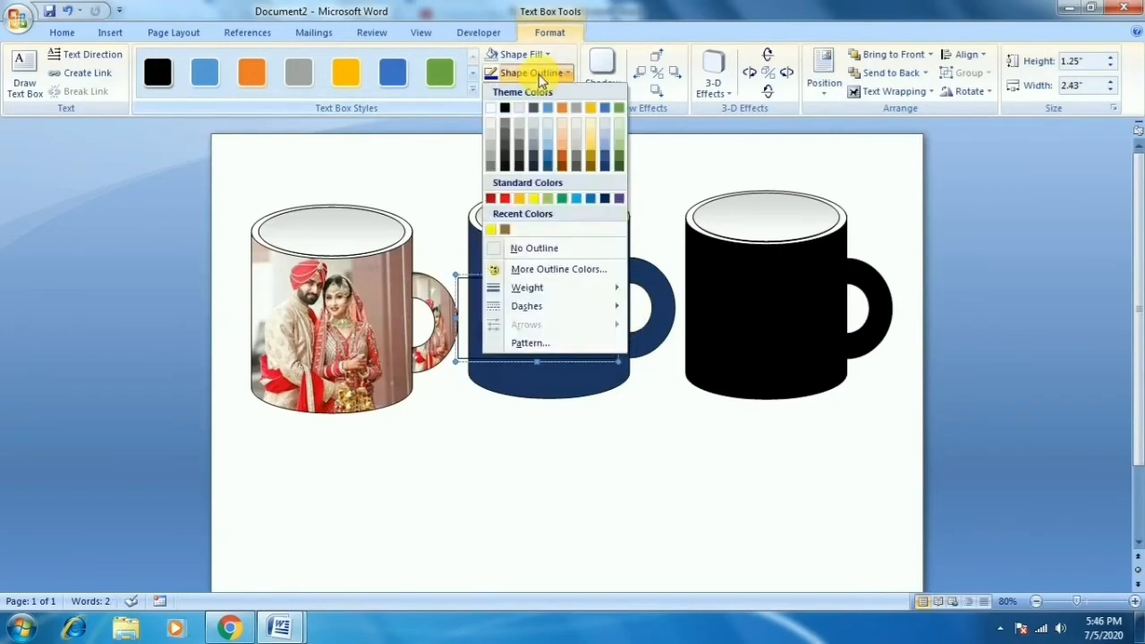
left_click(535, 247)
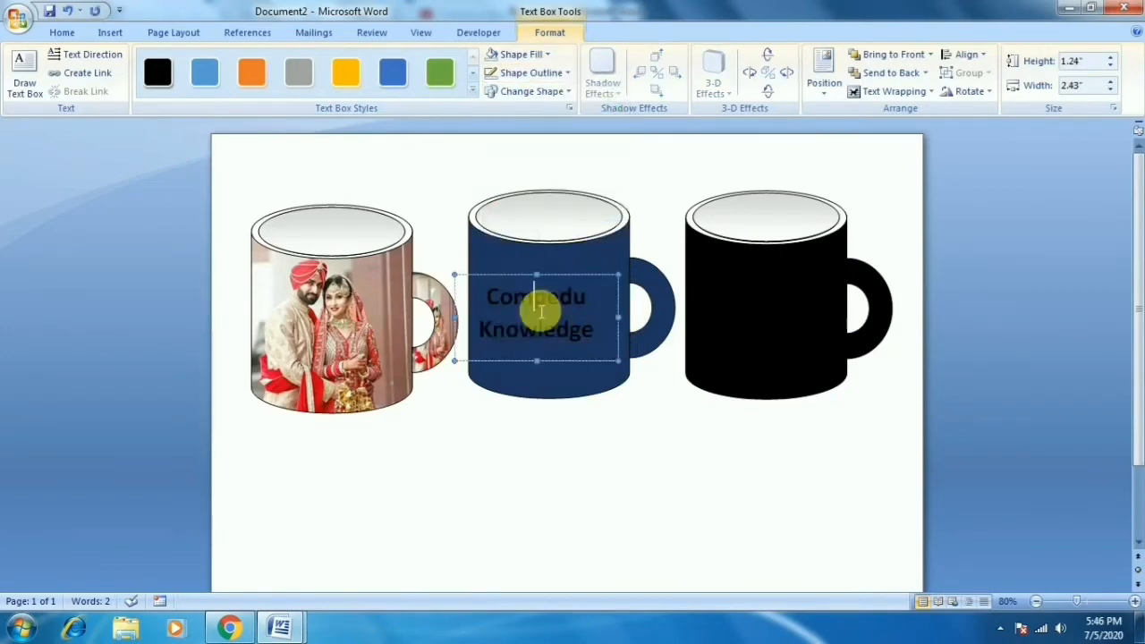
Color the "Compedu Knowledge" text white and center the text box on the blue mug's body.
key("ctrl+a")
left_click(65, 33)
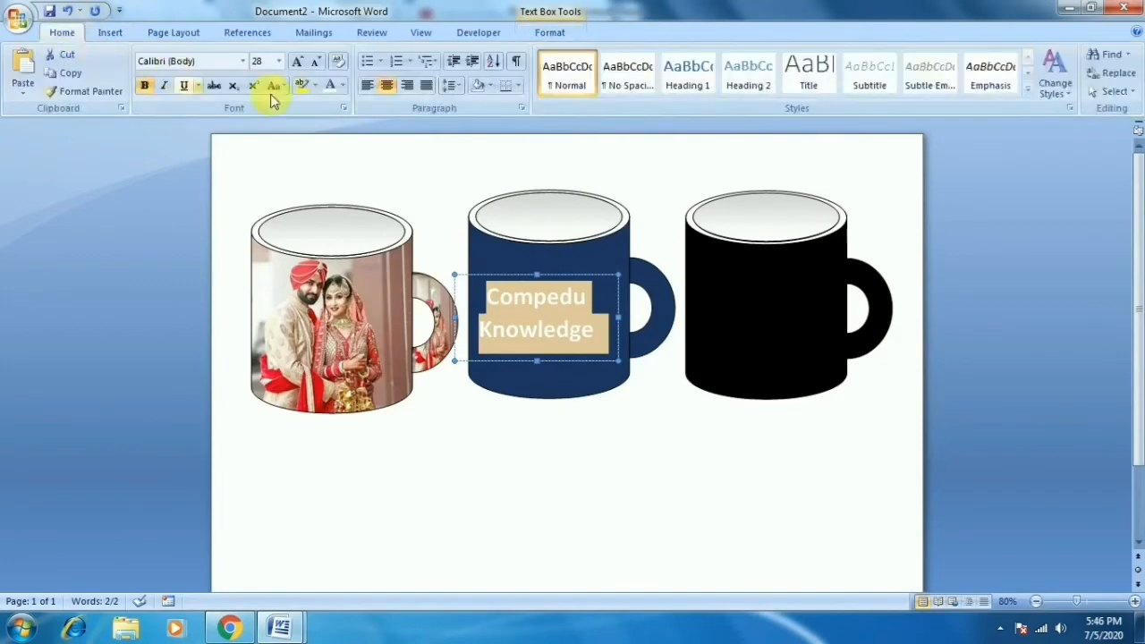
left_click(329, 88)
left_click(590, 284)
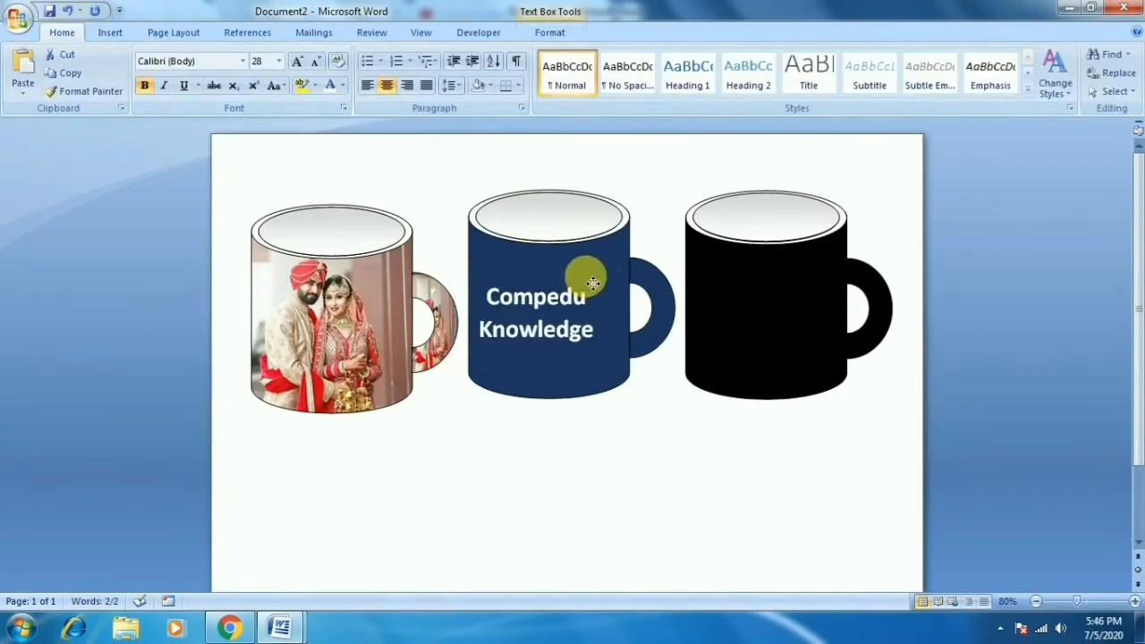
left_click(634, 401)
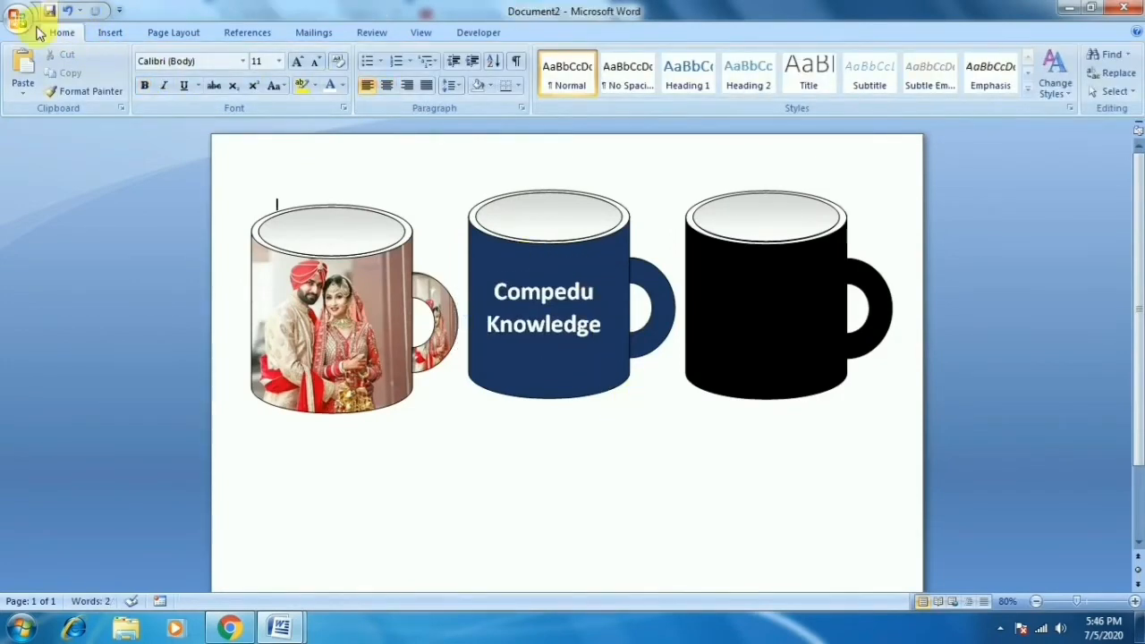
Draw a smiley face about 0.31" square above the end of the blue mug's text and open its fill color options.
left_click(114, 34)
left_click(253, 74)
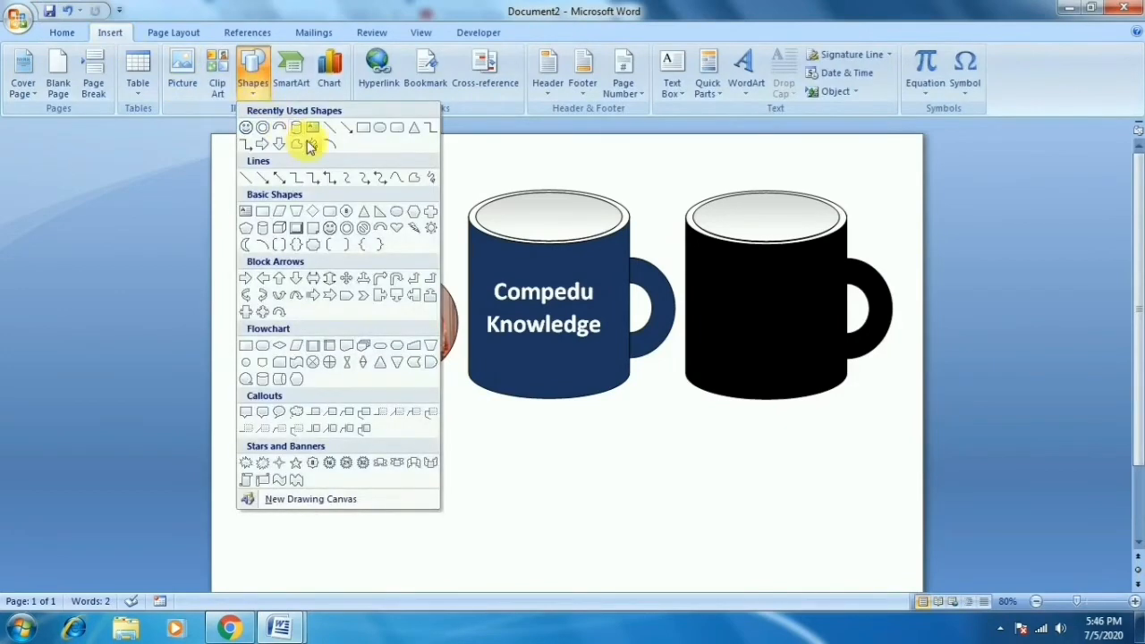
left_click(247, 128)
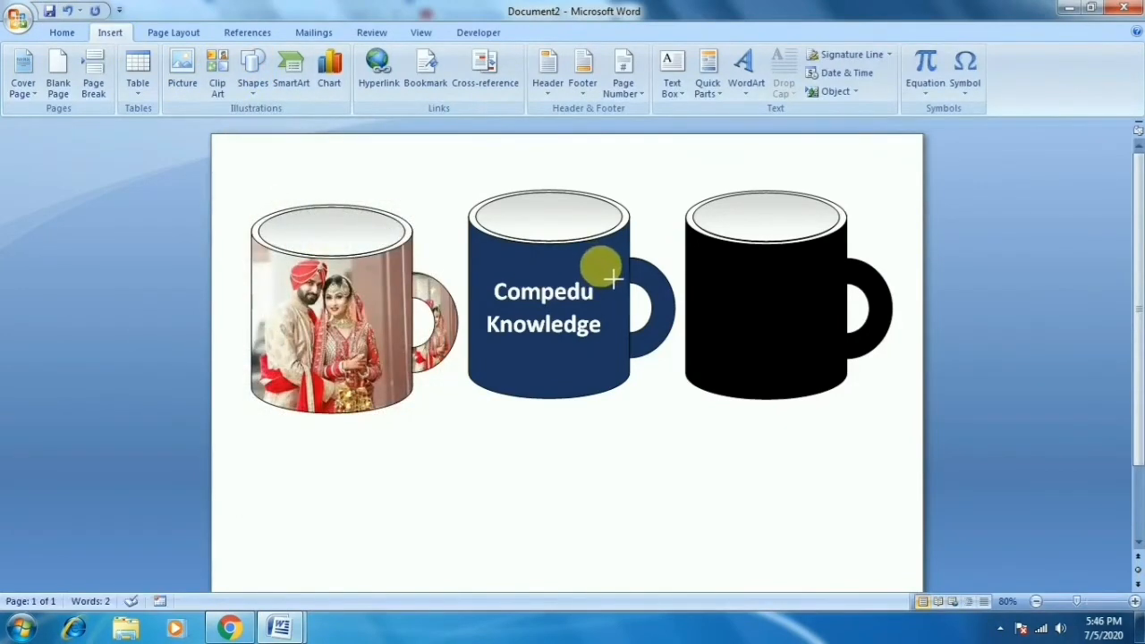
left_click_drag(621, 289, 591, 258)
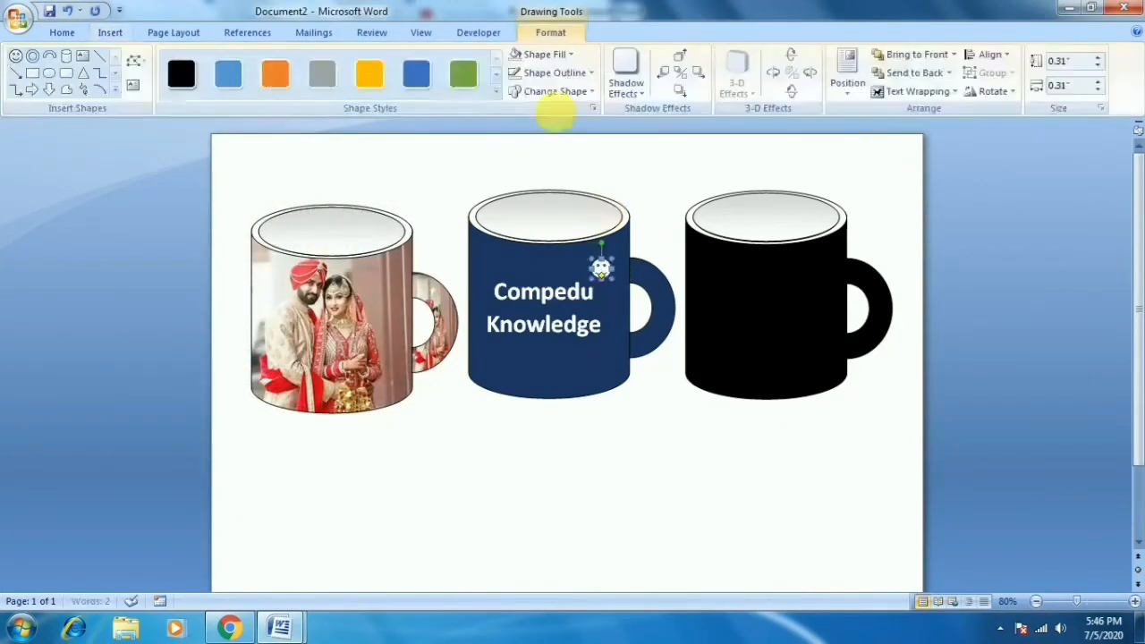
left_click(544, 52)
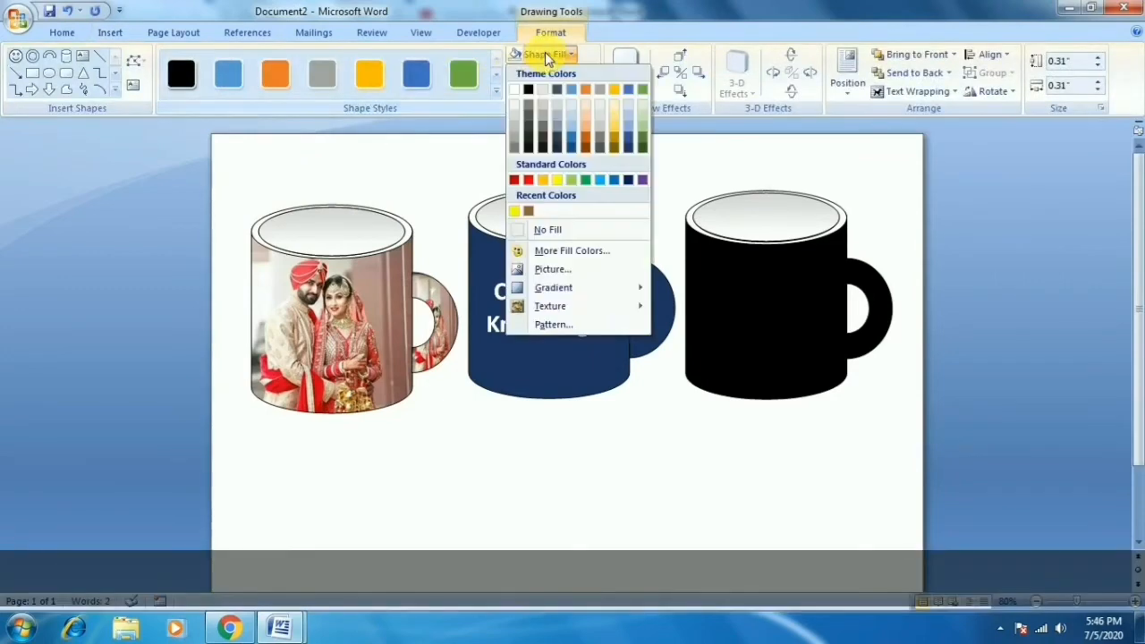
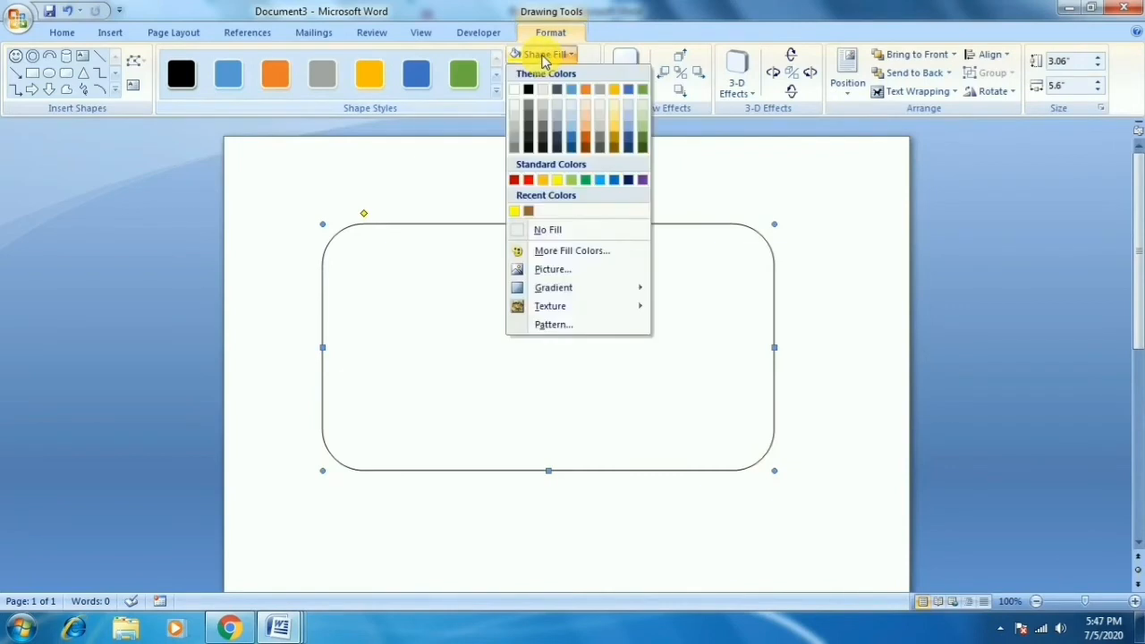
Fill the large rounded rectangle with the light brown wood texture and apply the first Parallel 3-D effect.
mouse_move(556, 309)
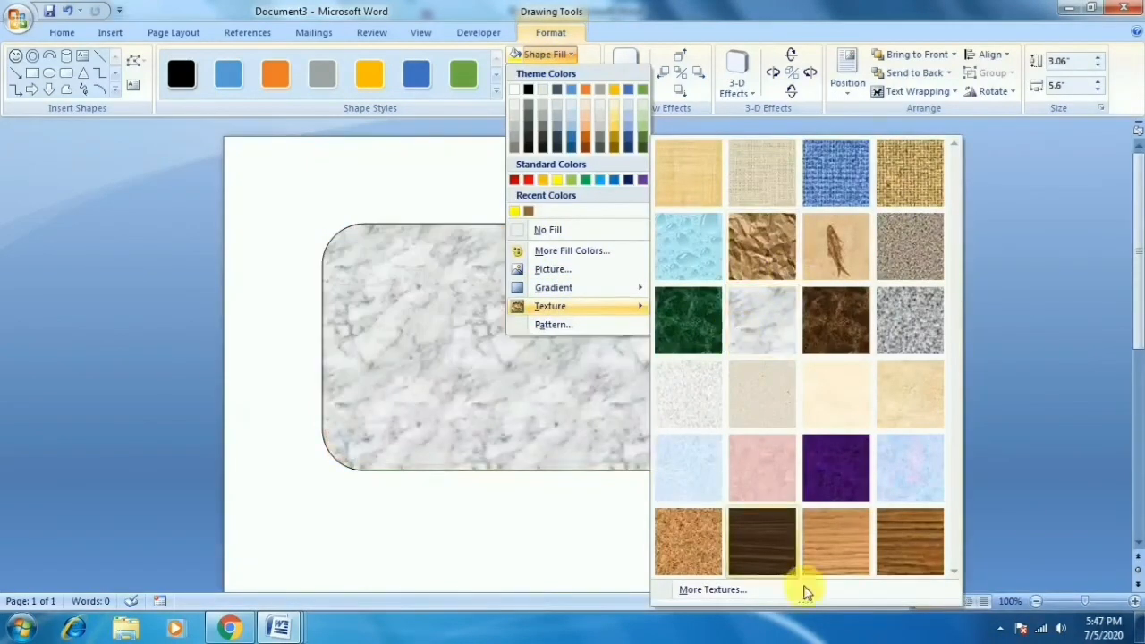
left_click(835, 542)
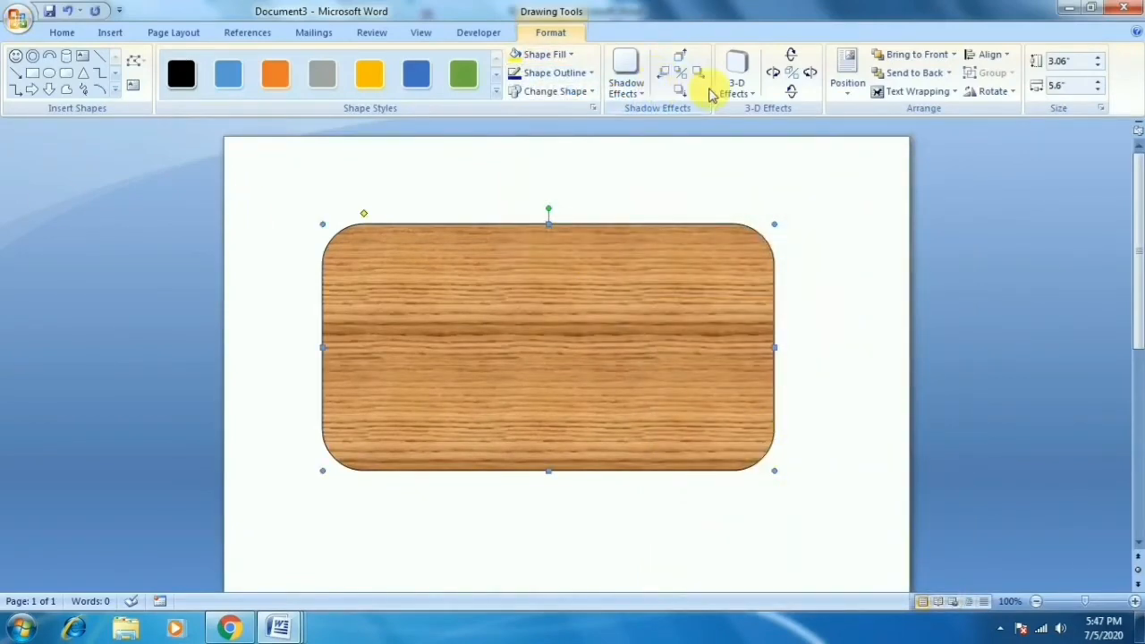
left_click(737, 90)
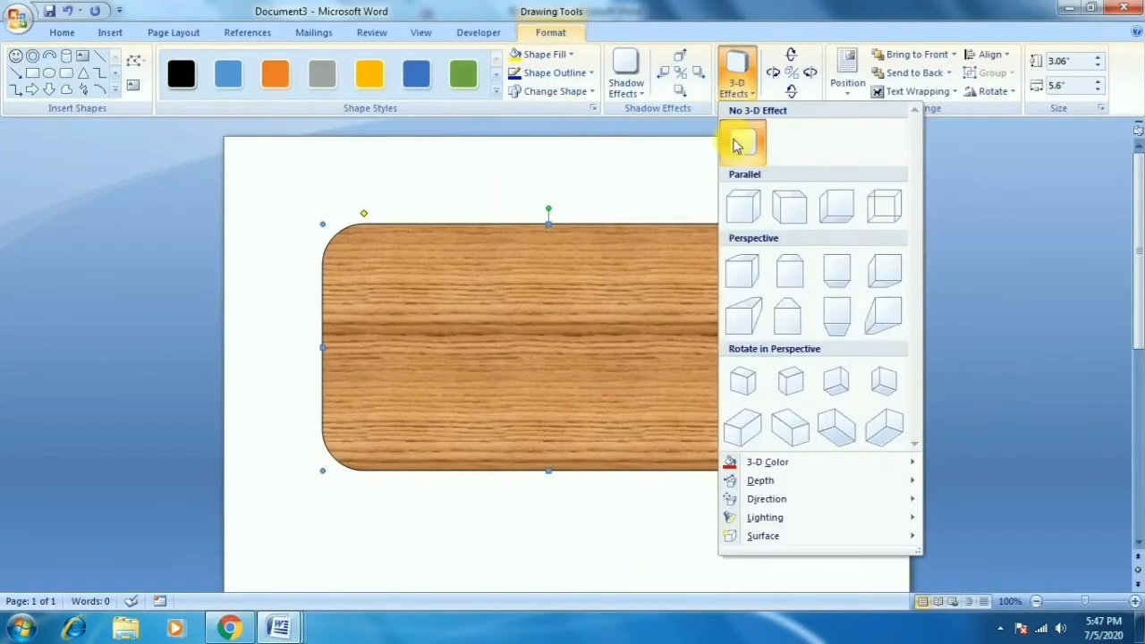
left_click(741, 207)
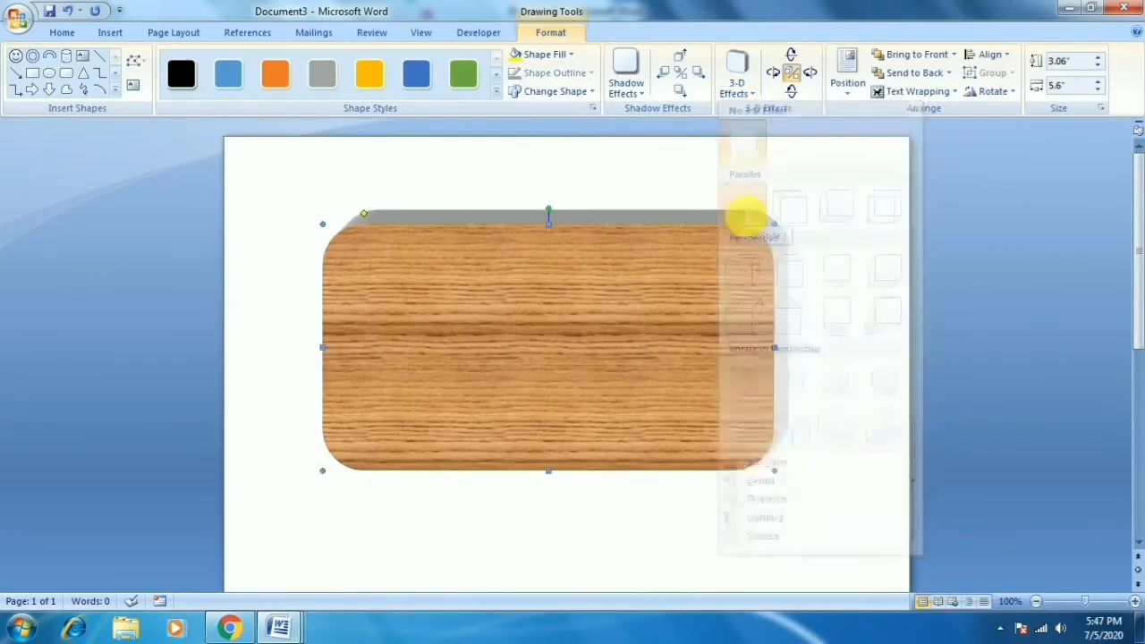
Tilt the wood-textured shape in 3-D until it lies like a tabletop, and move it higher on the page.
left_click(793, 57)
left_click(794, 58)
left_click(793, 57)
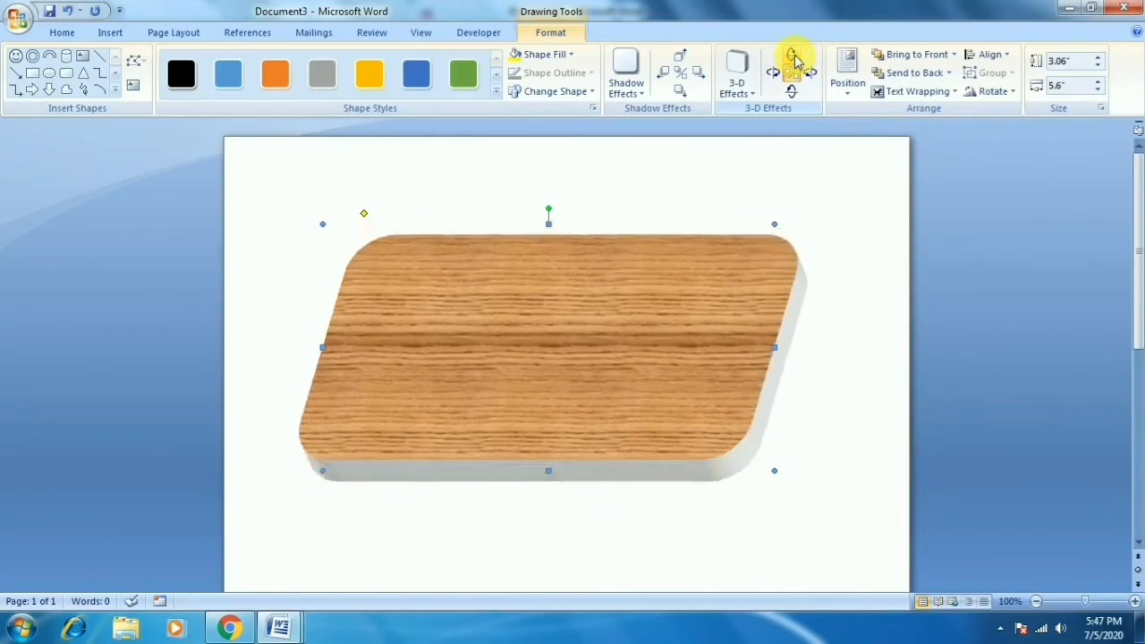
left_click(795, 59)
left_click(795, 59)
left_click(796, 60)
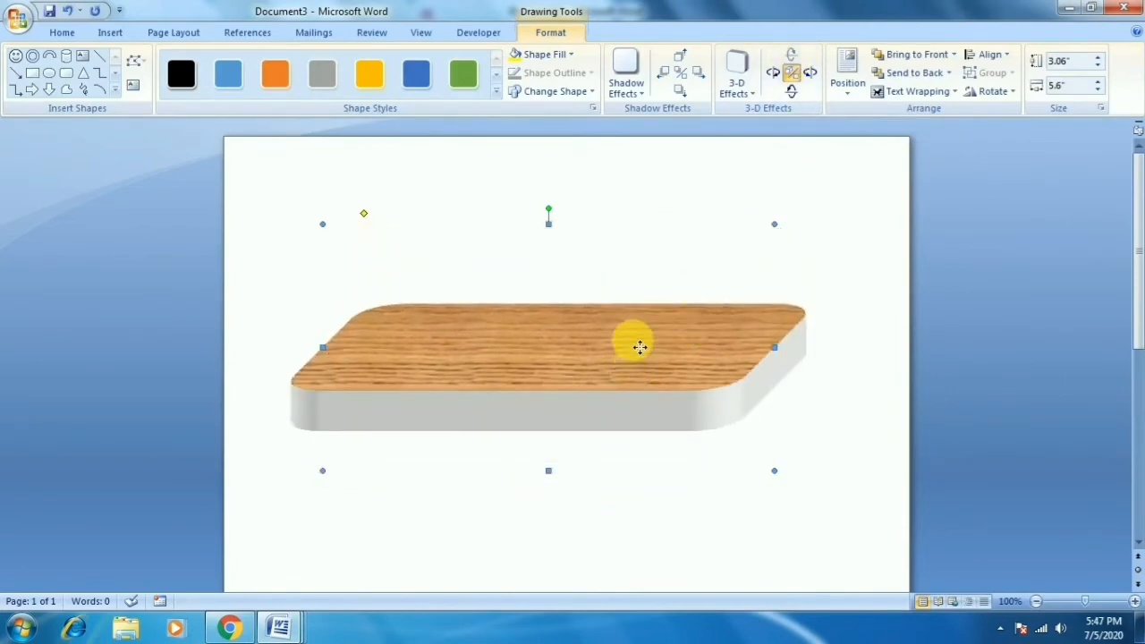
left_click_drag(632, 391, 640, 347)
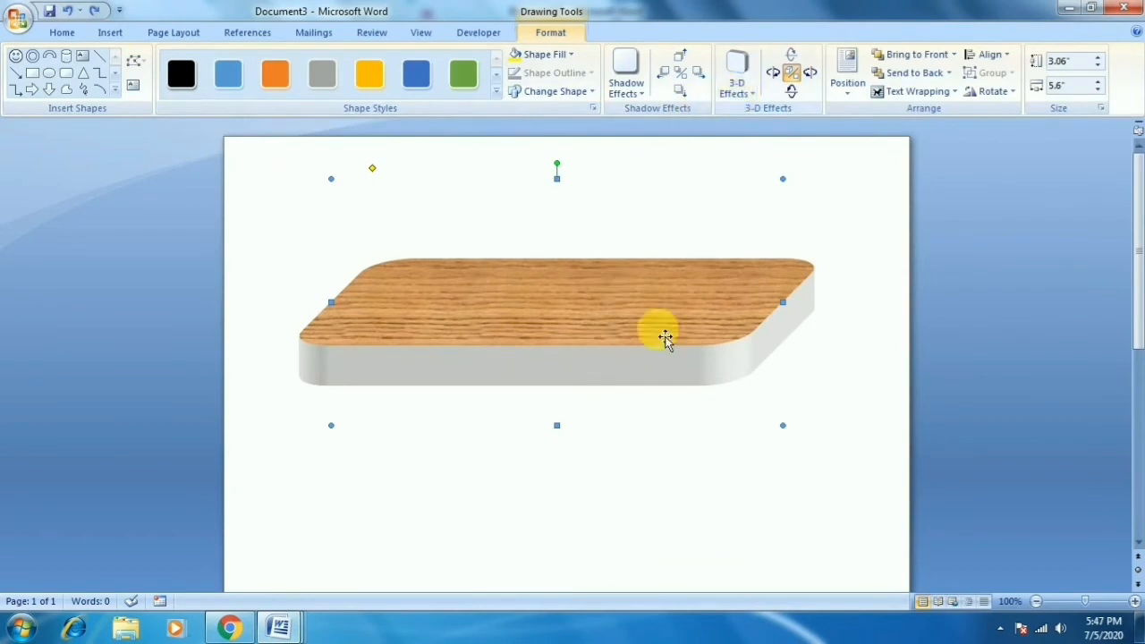
Color the tabletop's 3-D edges with a light orange-brown theme shade and deselect it.
left_click(747, 100)
mouse_move(760, 464)
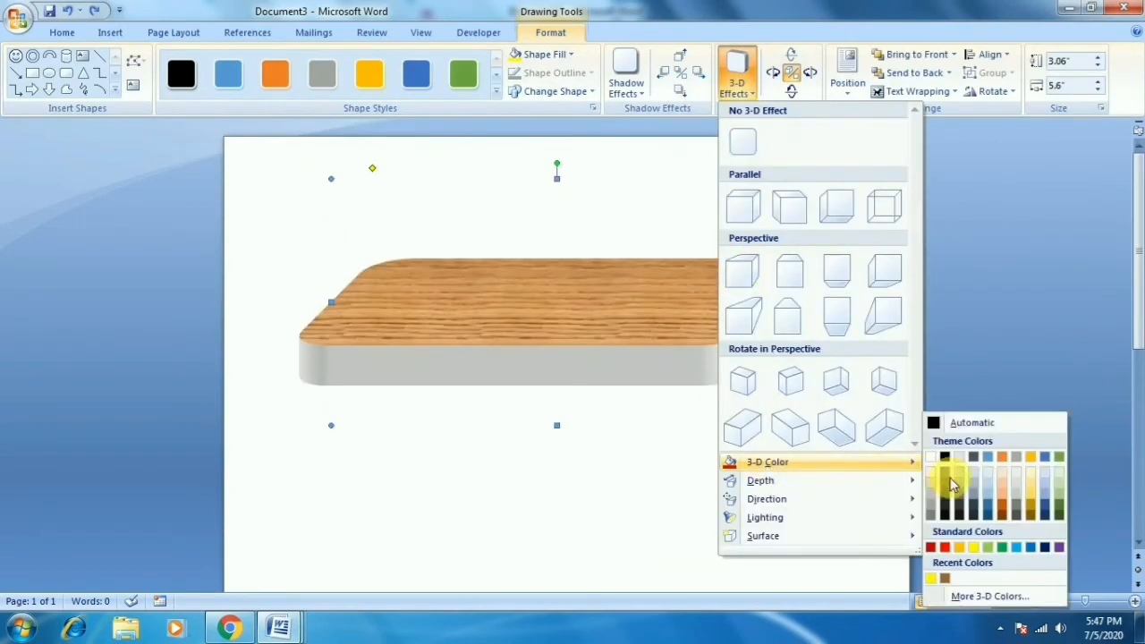
left_click(1004, 497)
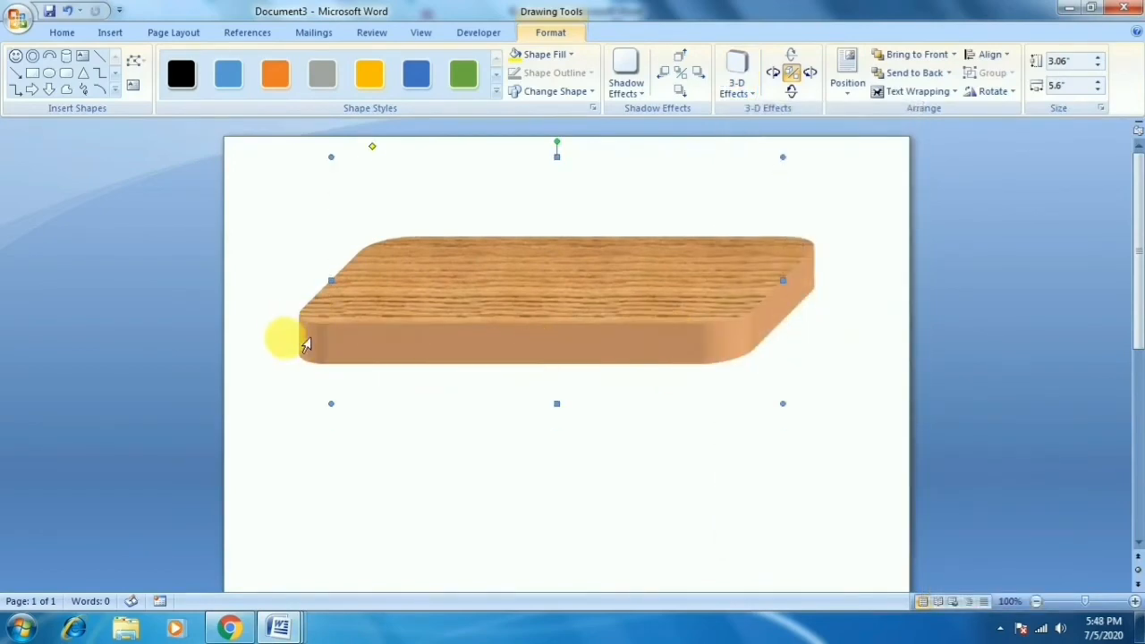
left_click(530, 373)
Draw an ellipse about 0.41" high and 0.44" wide on the front-left corner of the tabletop's edge.
left_click(111, 34)
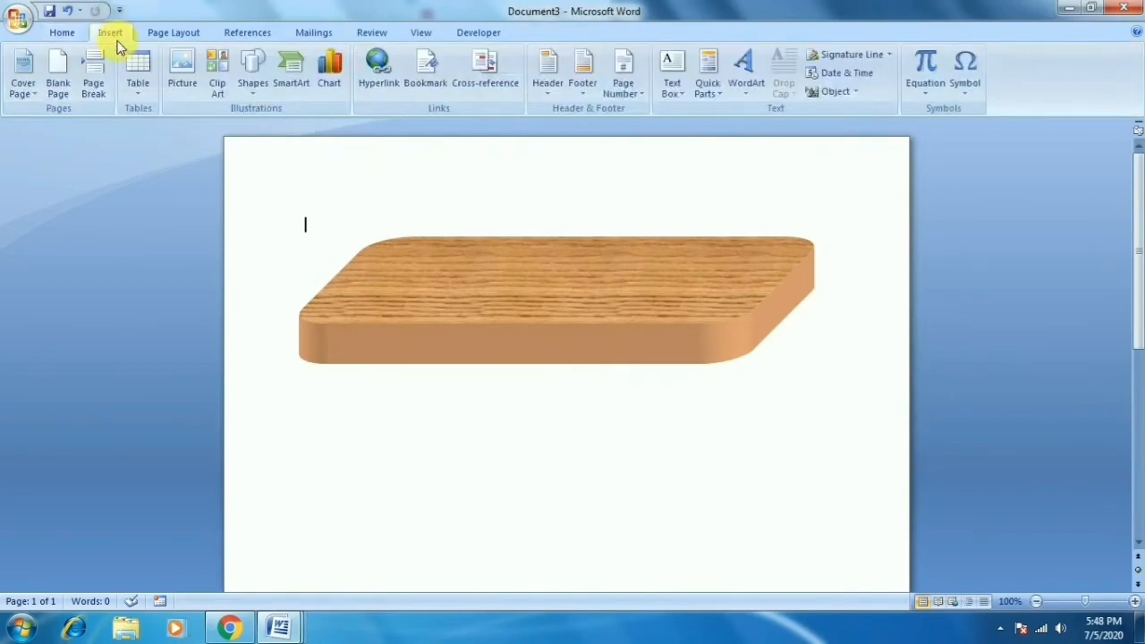
left_click(253, 78)
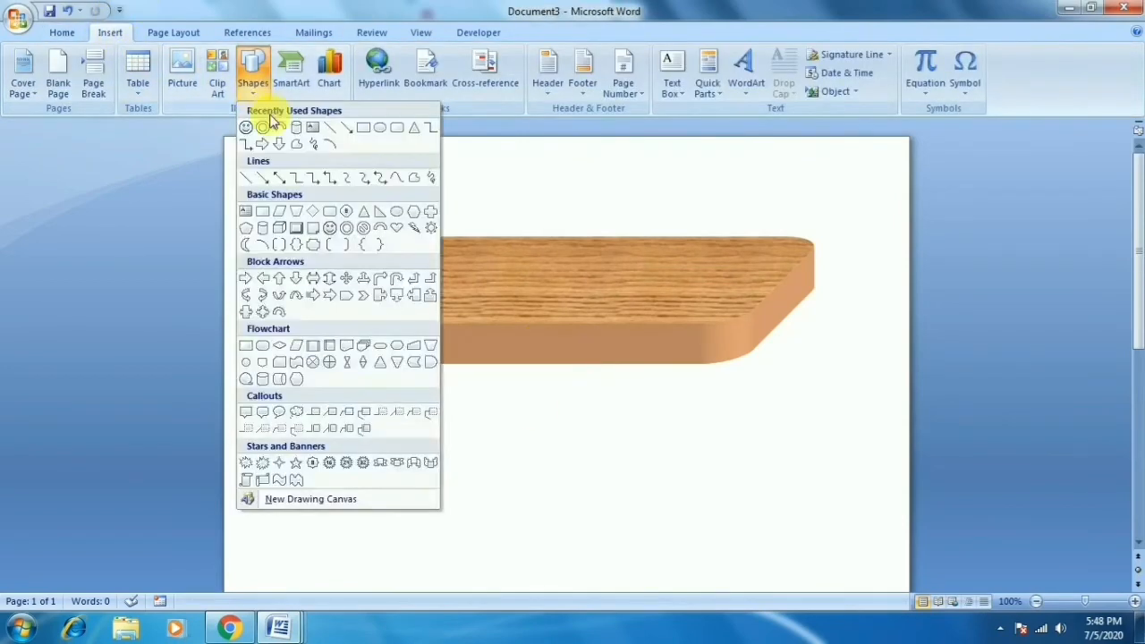
left_click(379, 128)
left_click_drag(315, 329, 350, 362)
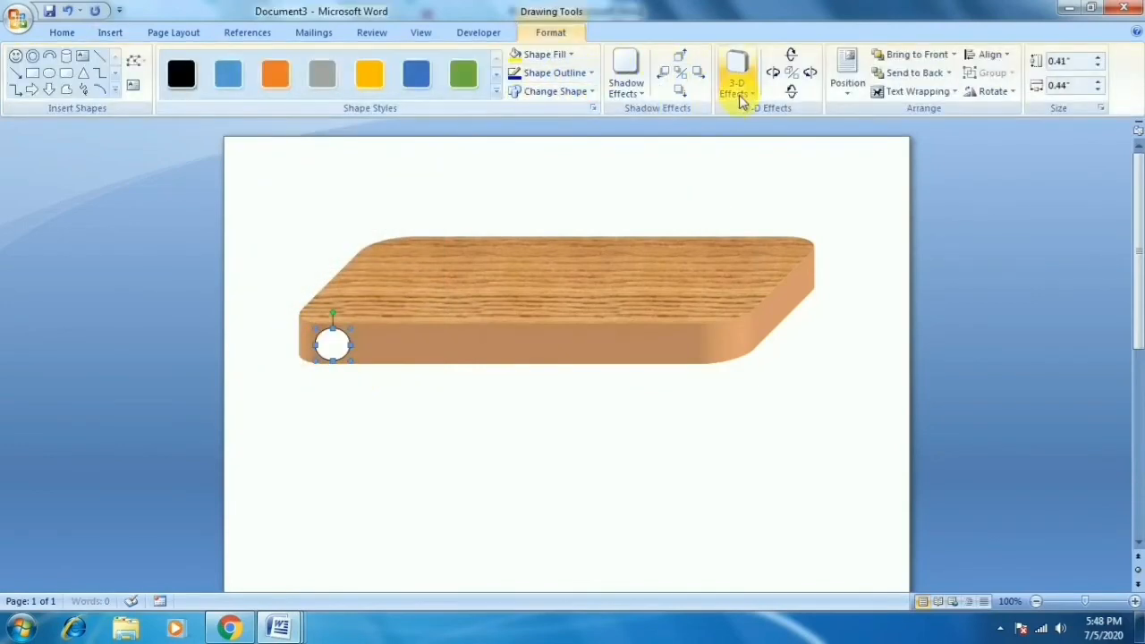
Give the ellipse a 3-D depth of 144 pt and tilt it until it hangs straight down as a table leg.
left_click(737, 93)
mouse_move(802, 487)
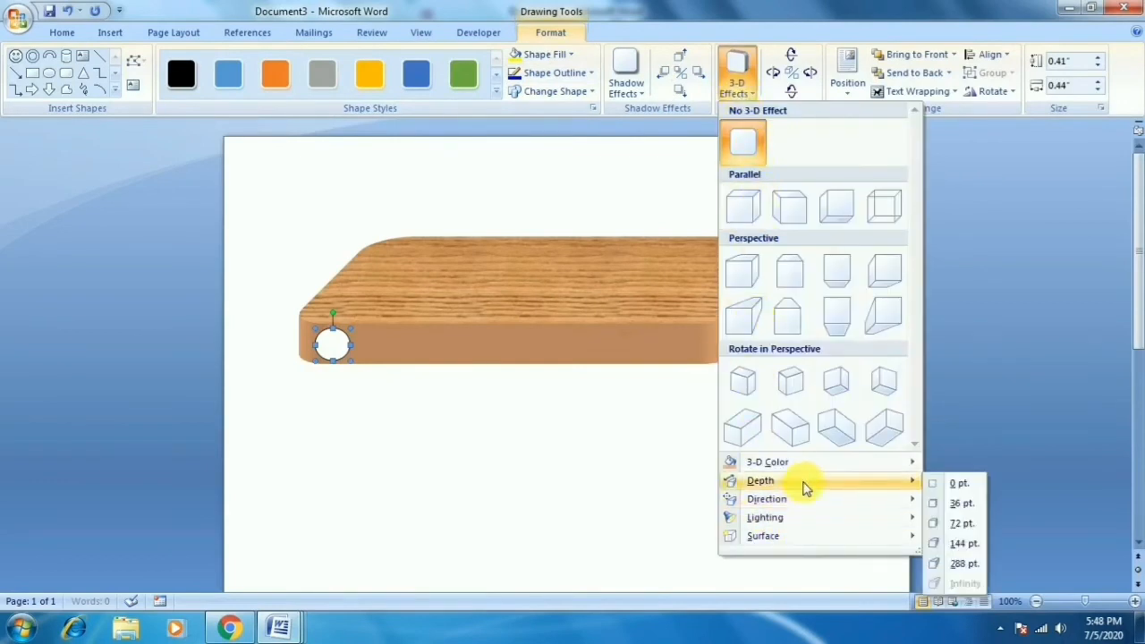
left_click(954, 545)
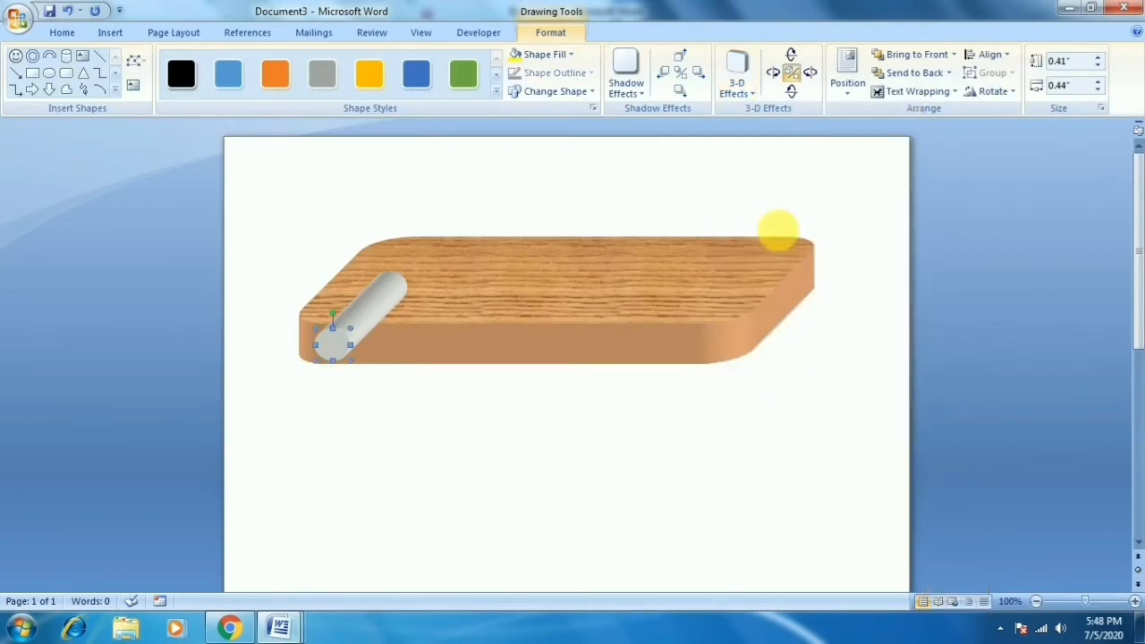
left_click(790, 57)
left_click(791, 58)
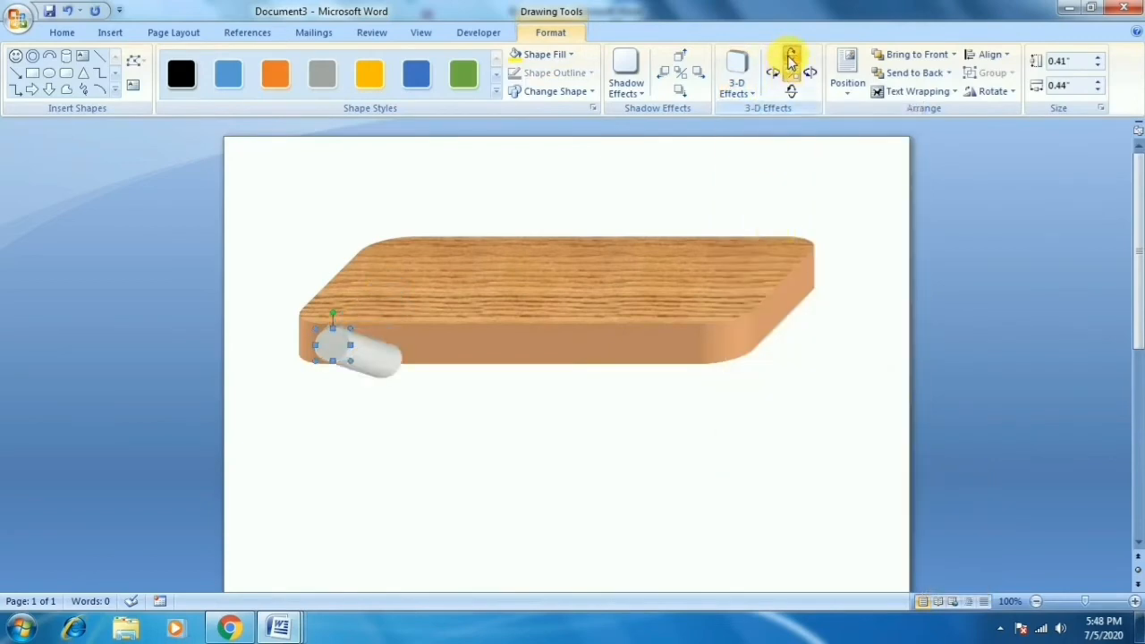
left_click(790, 58)
left_click(791, 57)
left_click(791, 57)
left_click(790, 58)
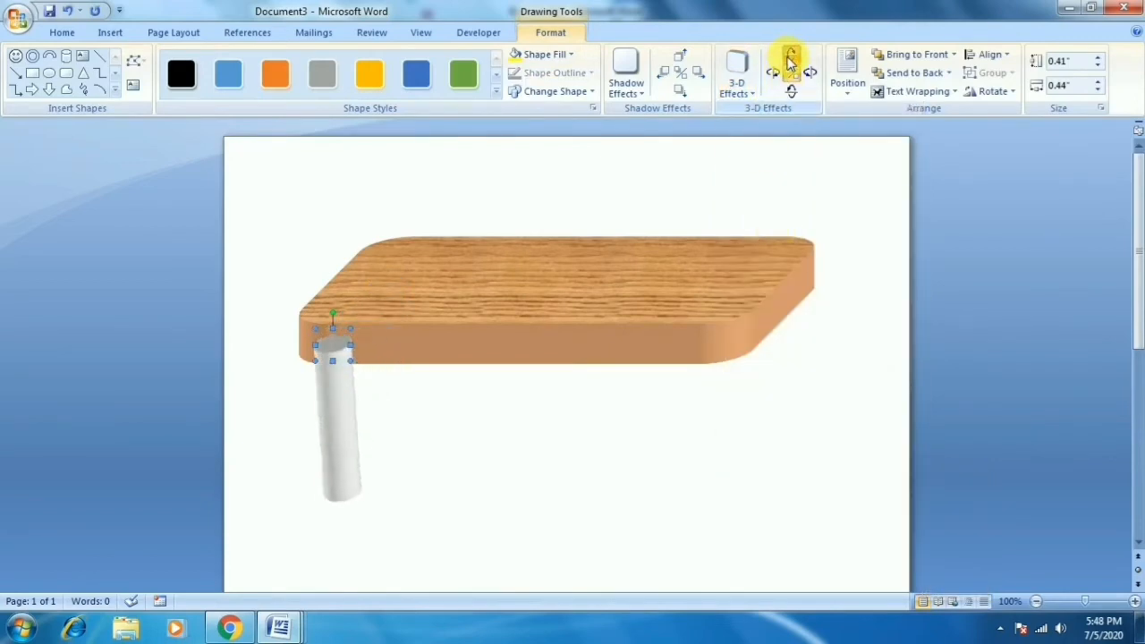
left_click(791, 57)
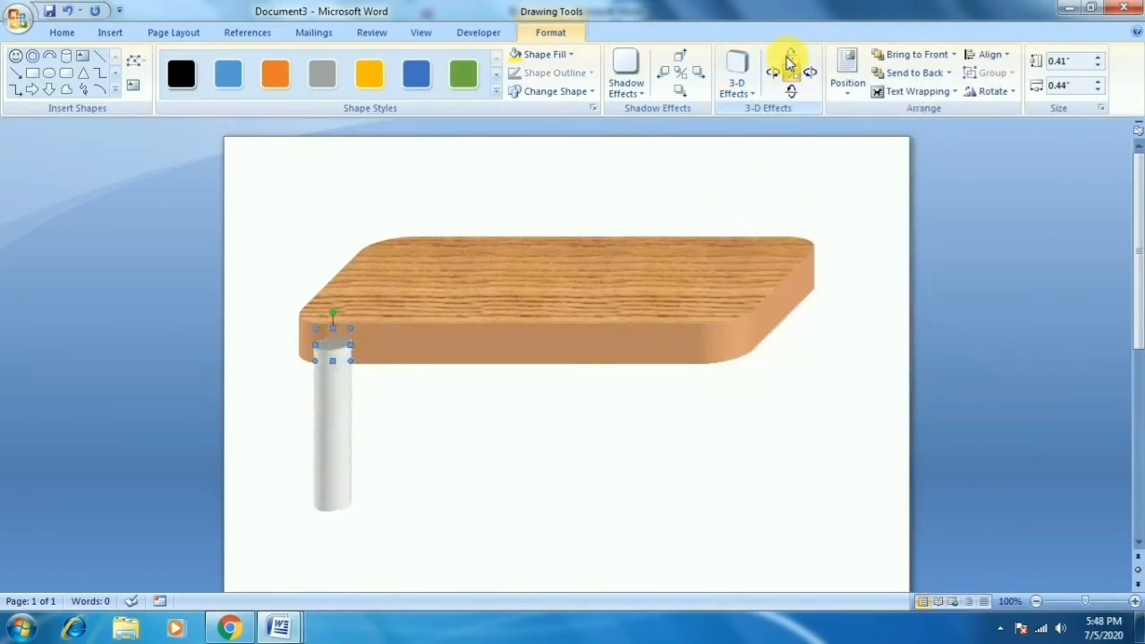
Color the leg's 3-D surface with an orange-brown theme shade matching the tabletop's edges.
left_click(735, 88)
mouse_move(730, 472)
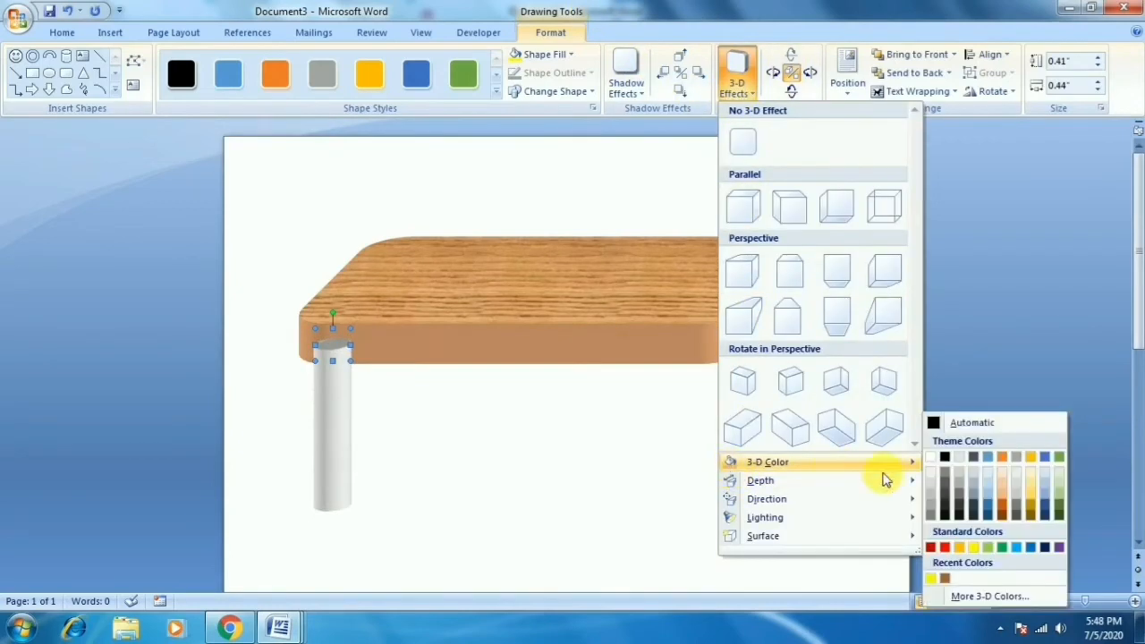
left_click(1004, 504)
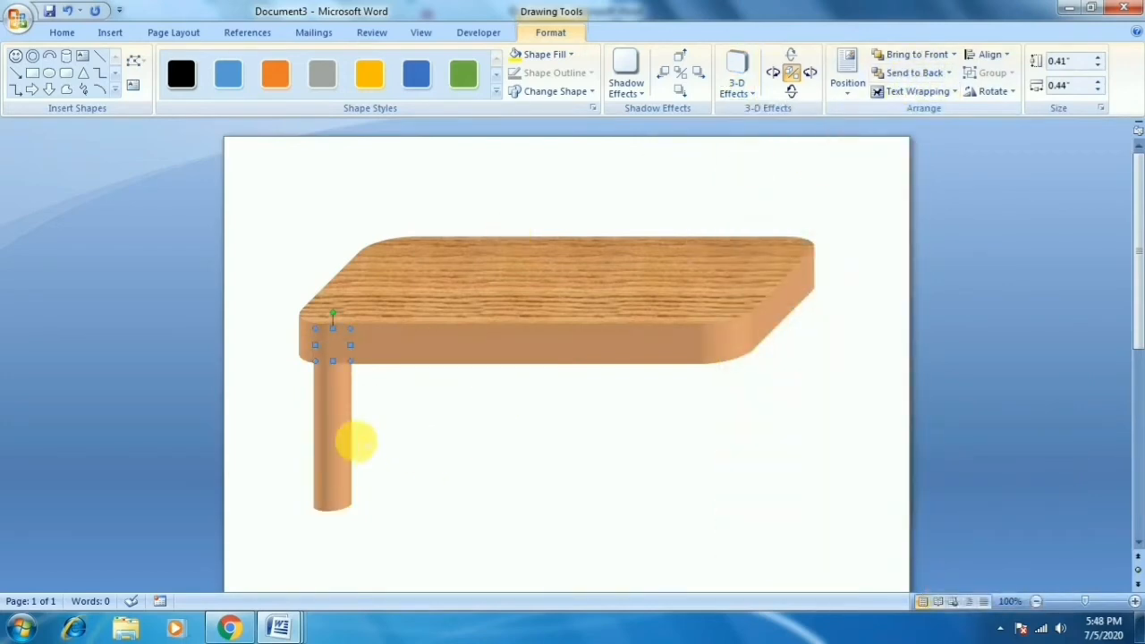
Place copies of the leg at the table's back-left and front-right corners and send them behind the tabletop.
left_click_drag(337, 444, 428, 326)
left_click(935, 73)
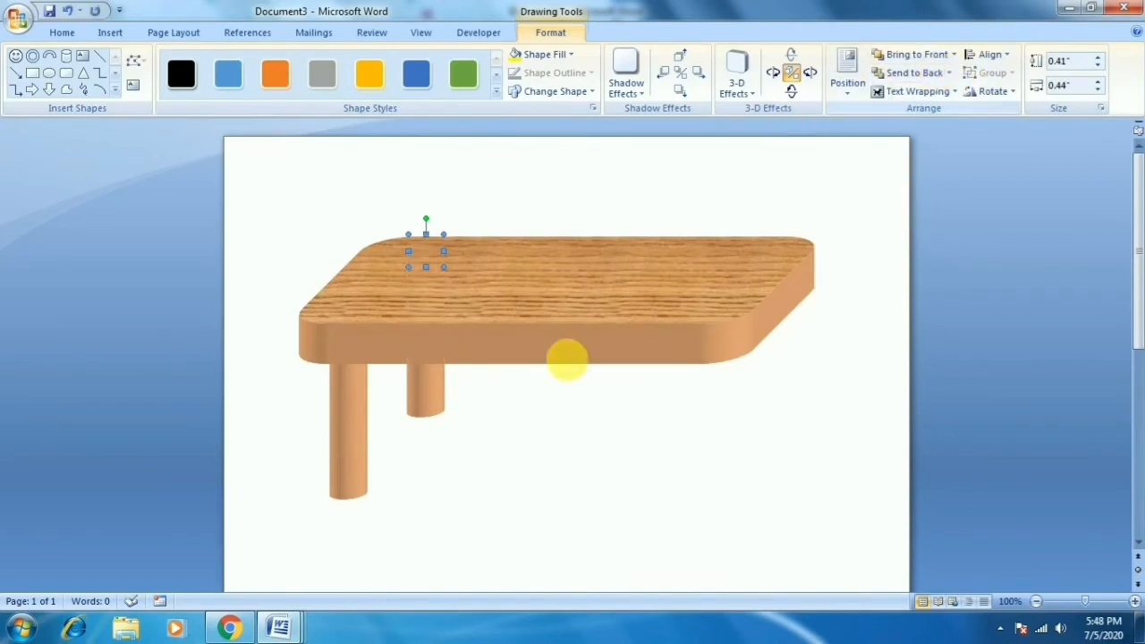
left_click_drag(456, 413, 706, 467)
left_click(911, 72)
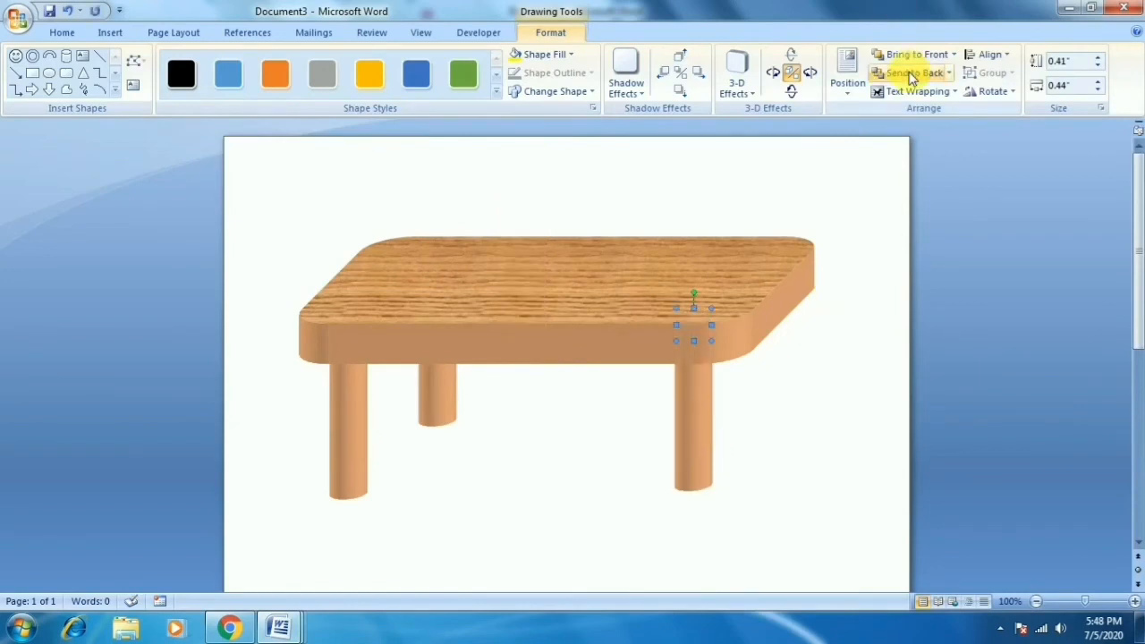
Copy the front-right leg to the table's back-right corner and send the copy behind the tabletop.
left_click(815, 503)
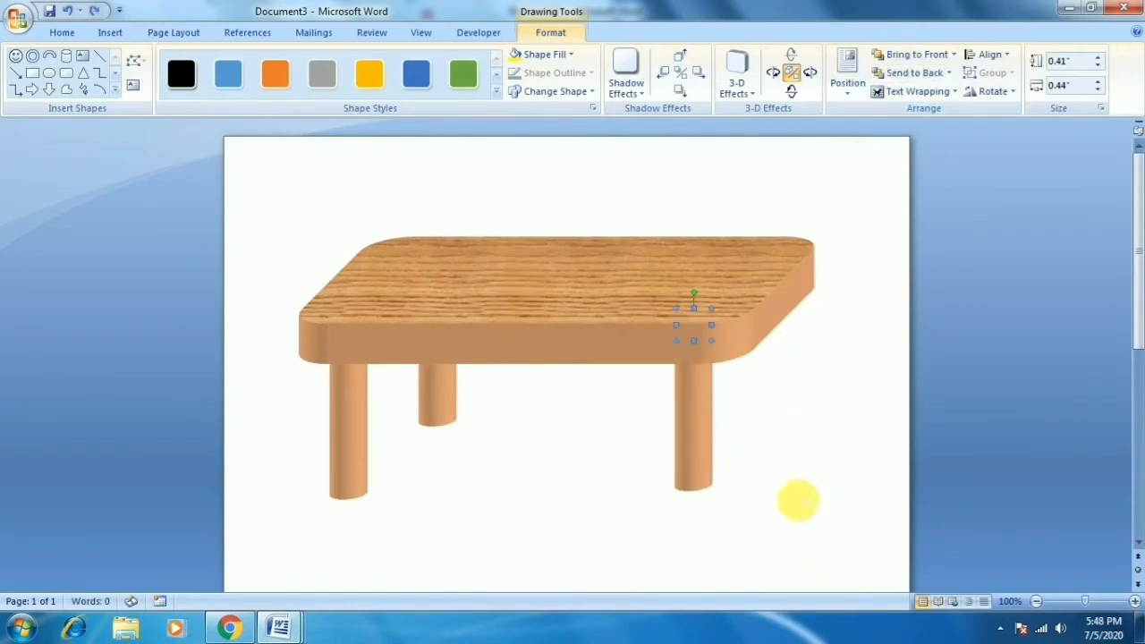
left_click_drag(708, 459, 775, 363)
key("ctrl+z")
left_click(914, 73)
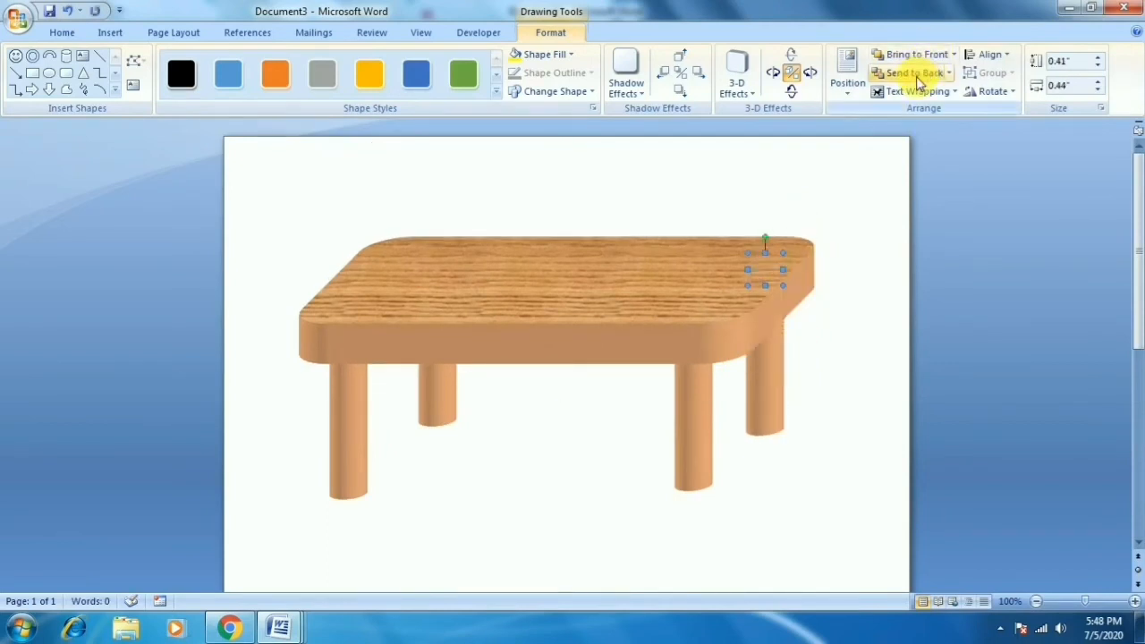
Nudge the back-right leg slightly right and up to fit under the tabletop's rear corner.
key("ctrl+Right")
key("ctrl+Right")
key("ctrl+Right")
key("ctrl+Right")
key("ctrl+Right")
key("ctrl+Right")
key("ctrl+Right")
key("ctrl+Right")
key("ctrl+Right")
key("ctrl+Right")
key("ctrl+Right")
key("ctrl+Right")
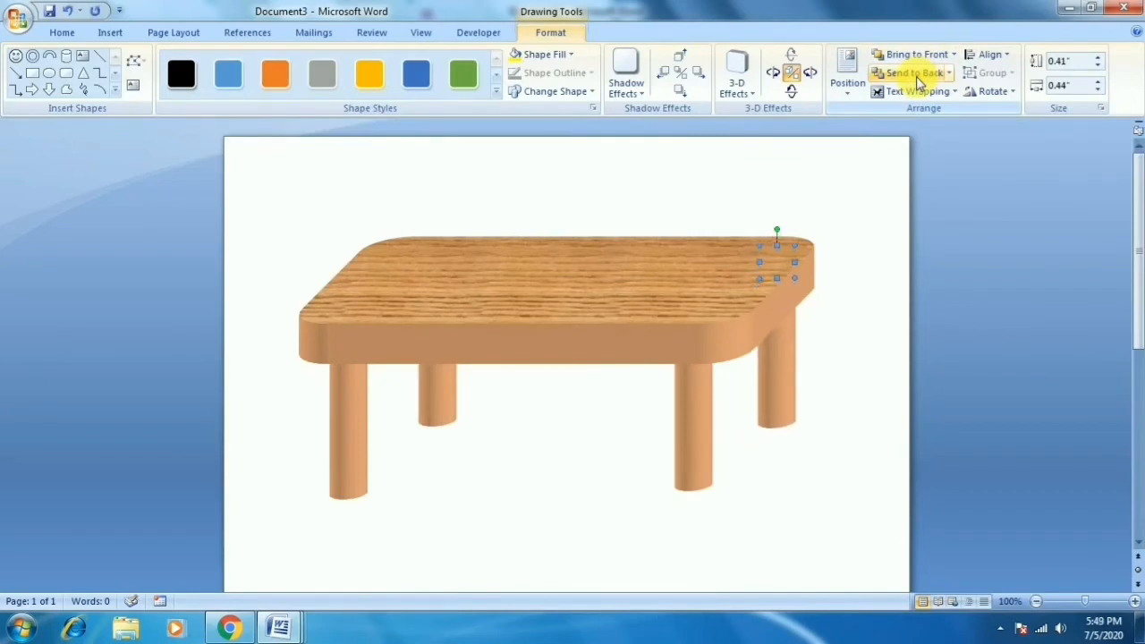
key("ctrl+Right")
key("ctrl+Right")
key("ctrl+Right")
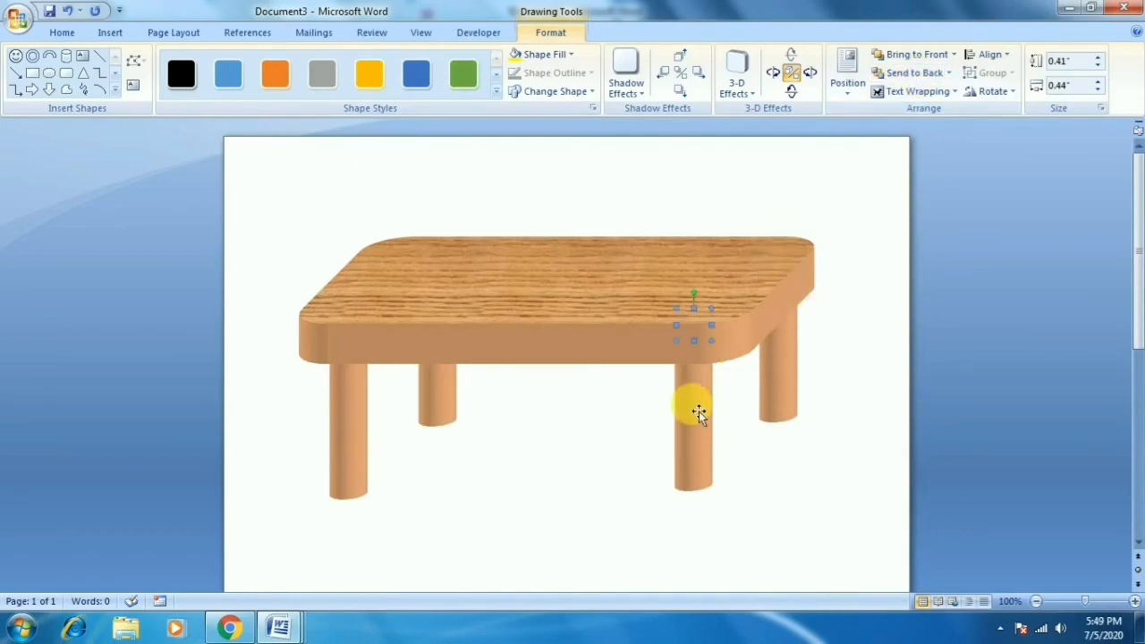
Nudge the front-right leg slightly down to line it up with the front-left leg.
key("ctrl+Down")
key("ctrl+Down")
key("ctrl+Down")
key("ctrl+Down")
Draw a small rounded rectangle in the empty area below the table and select it.
scroll(698, 413, "down", 5)
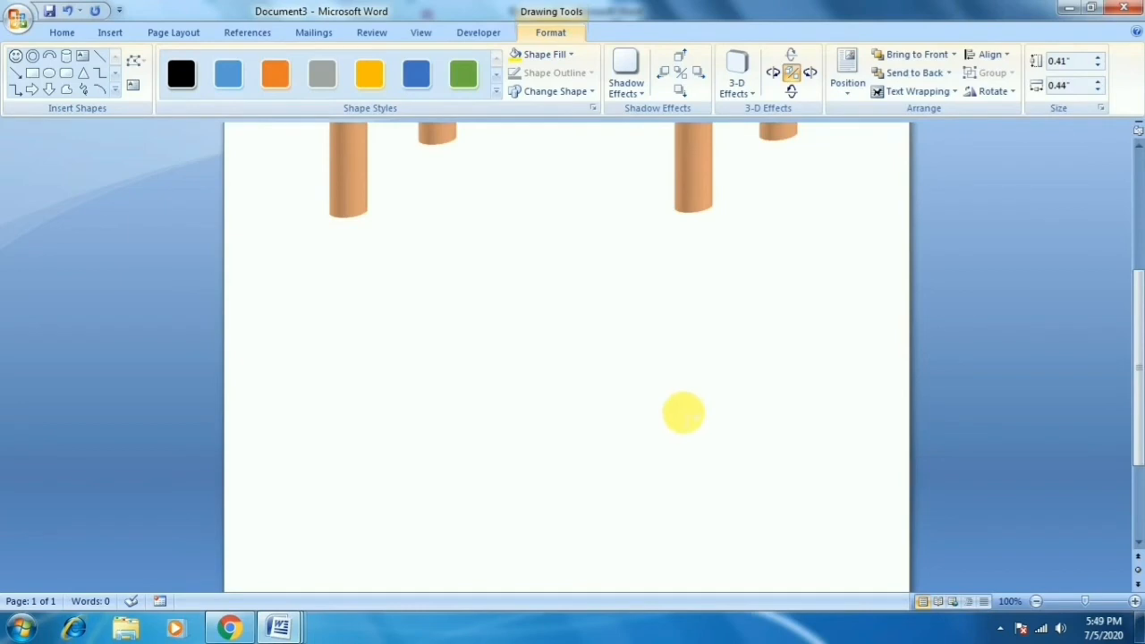
scroll(683, 412, "down", 3)
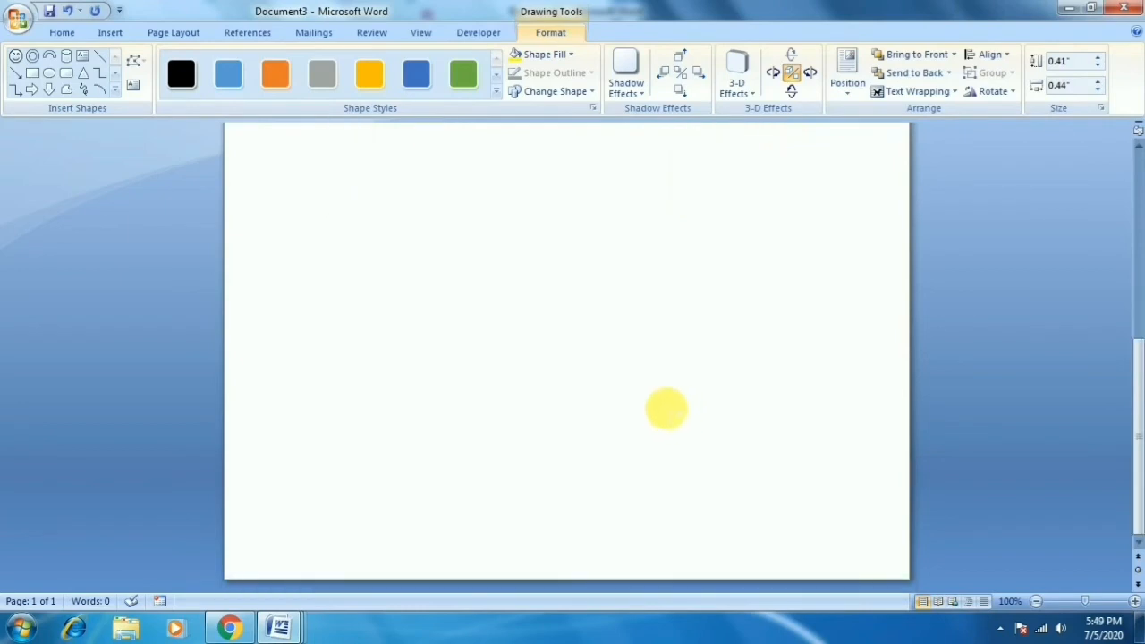
left_click(70, 78)
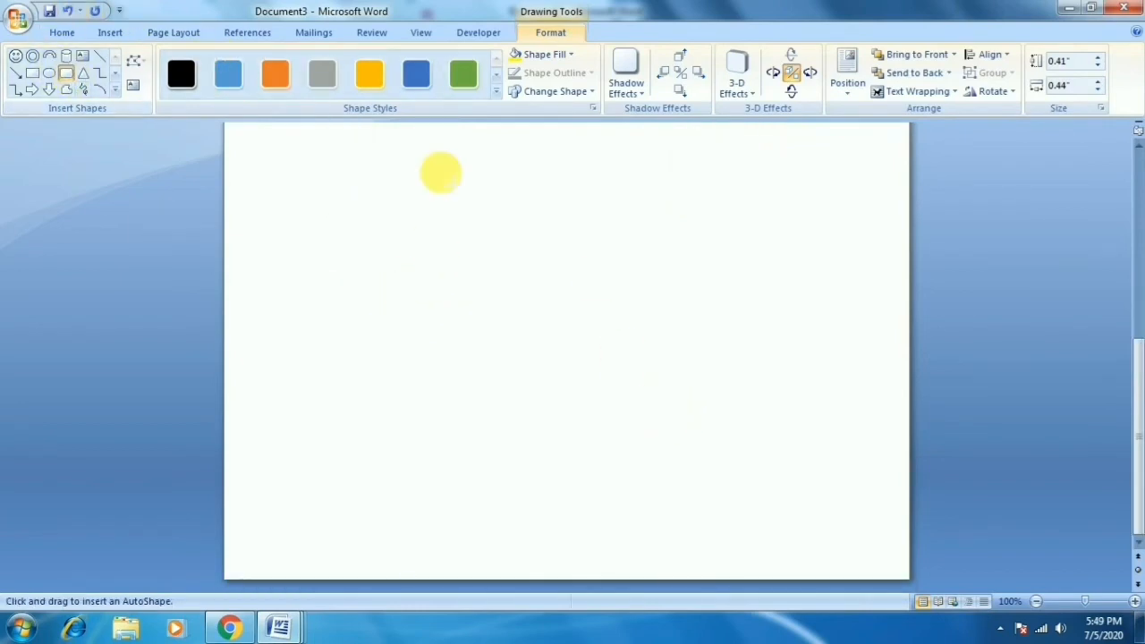
left_click_drag(432, 174, 511, 238)
left_click(590, 349)
scroll(503, 241, "up", 6)
scroll(489, 366, "down", 4)
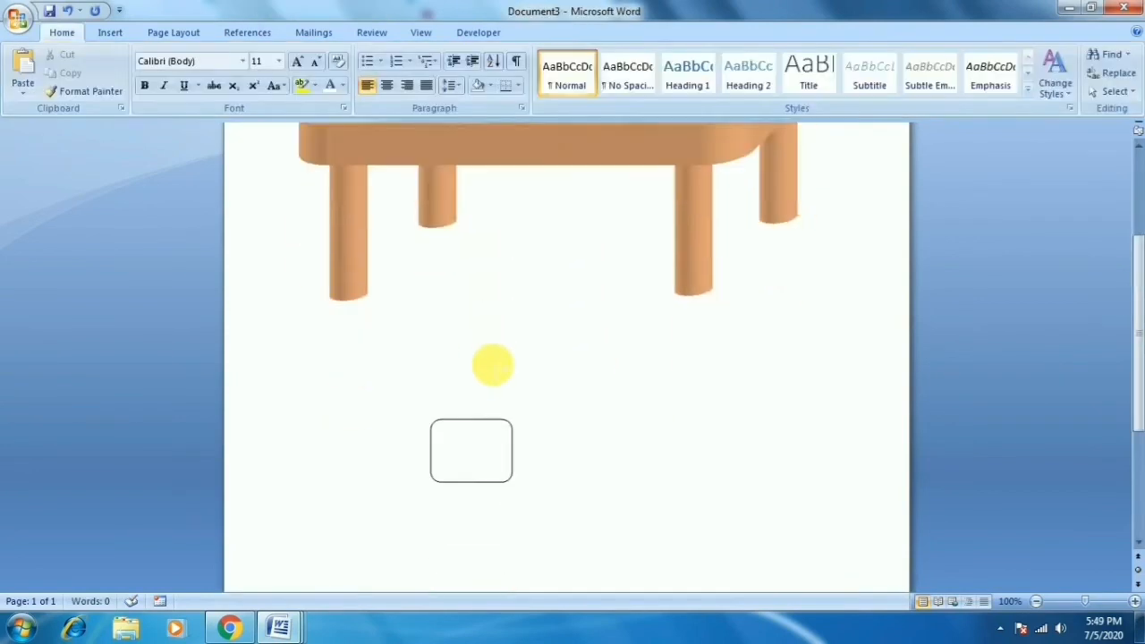
scroll(496, 391, "down", 1)
left_click(492, 340)
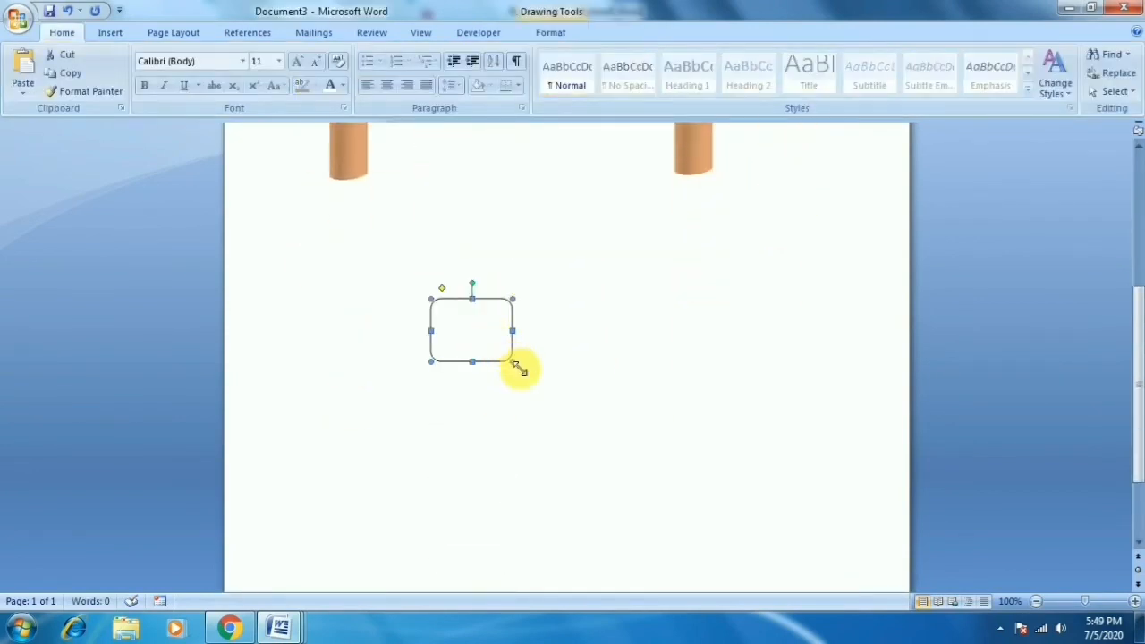
Enlarge the rounded rectangle to about 3.41" high by 3.16" wide, give it the first Parallel 3-D effect, and center it below the table.
left_click_drag(581, 483, 685, 572)
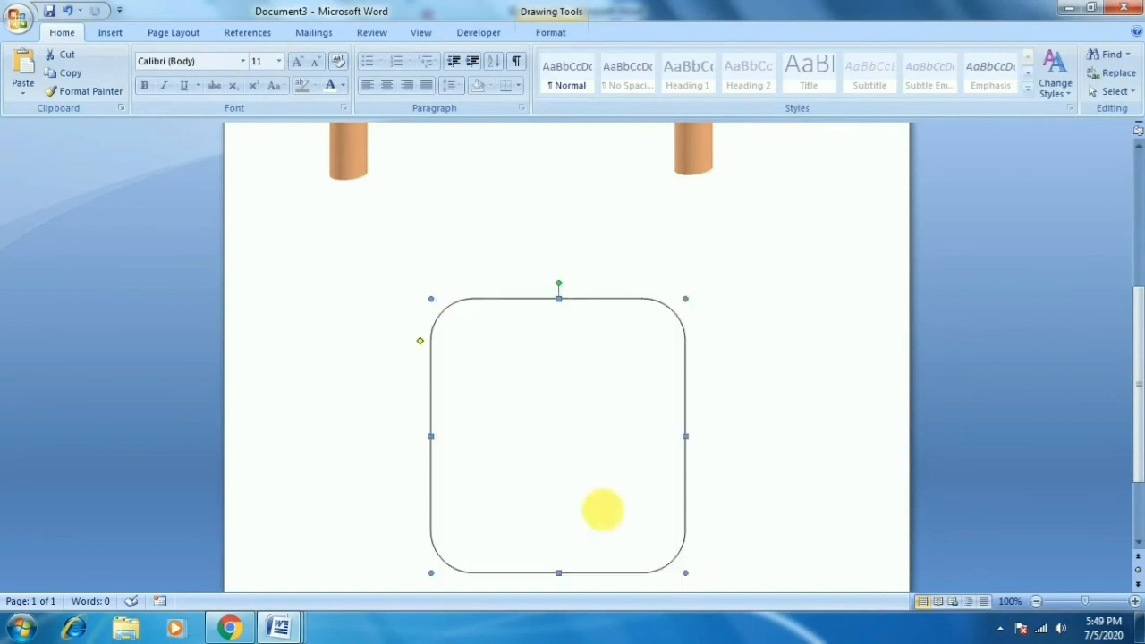
left_click_drag(583, 488, 574, 470)
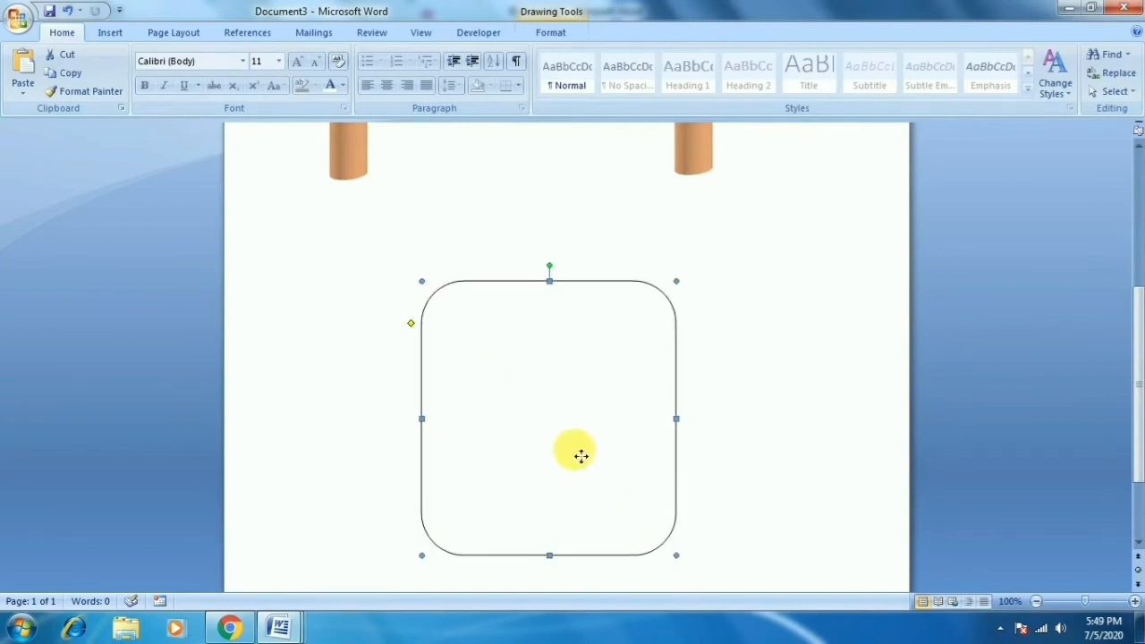
left_click(537, 34)
left_click(541, 54)
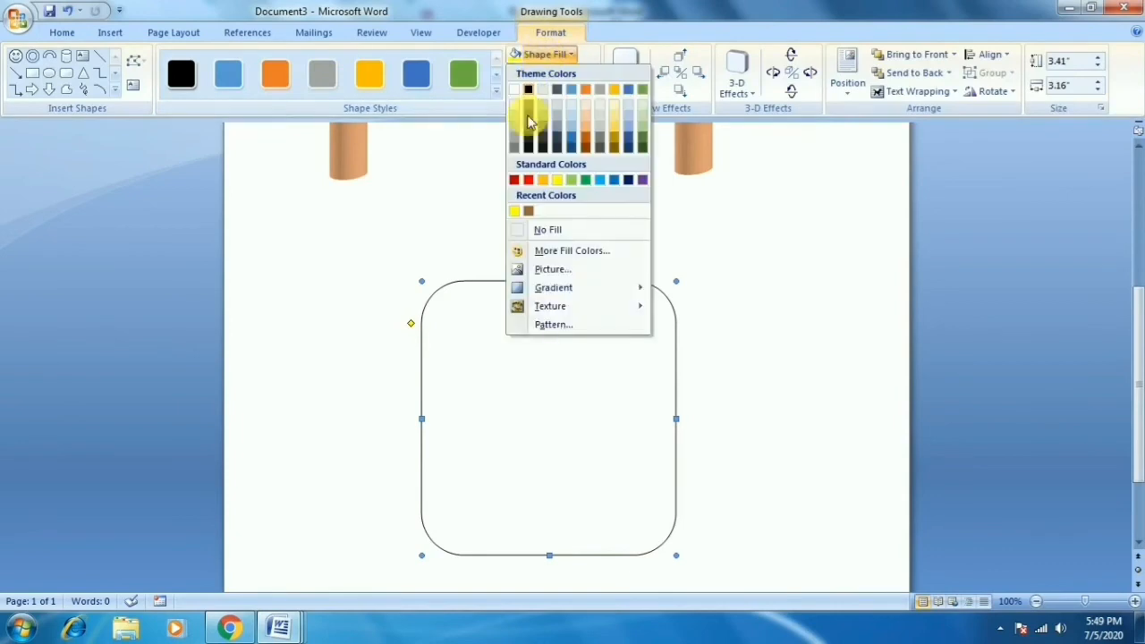
left_click(748, 88)
left_click(747, 211)
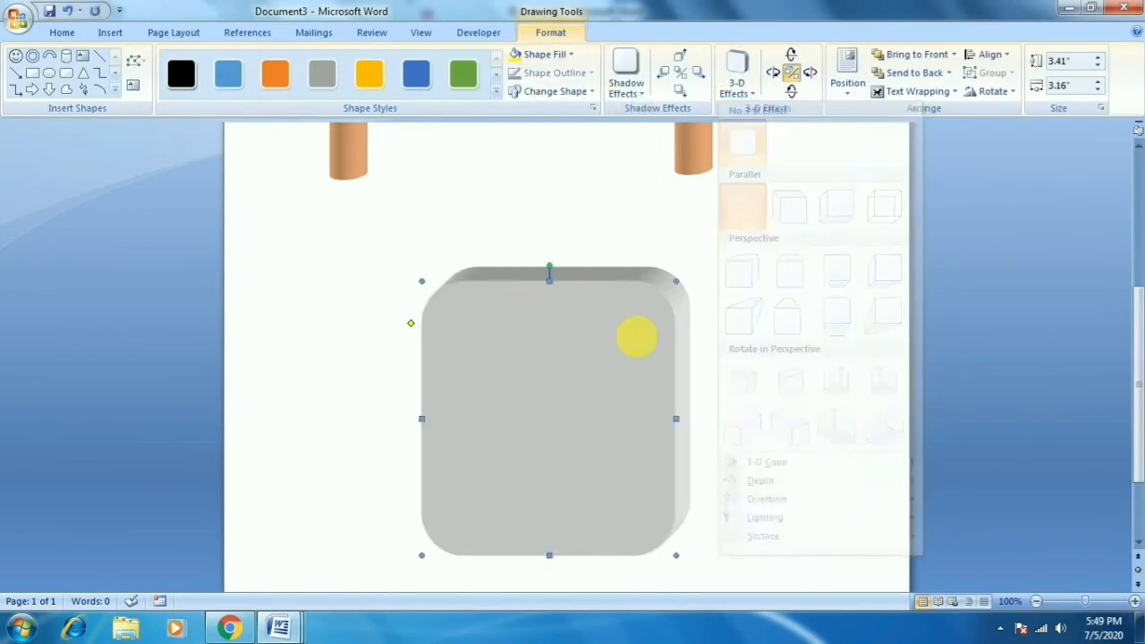
left_click_drag(599, 338, 579, 322)
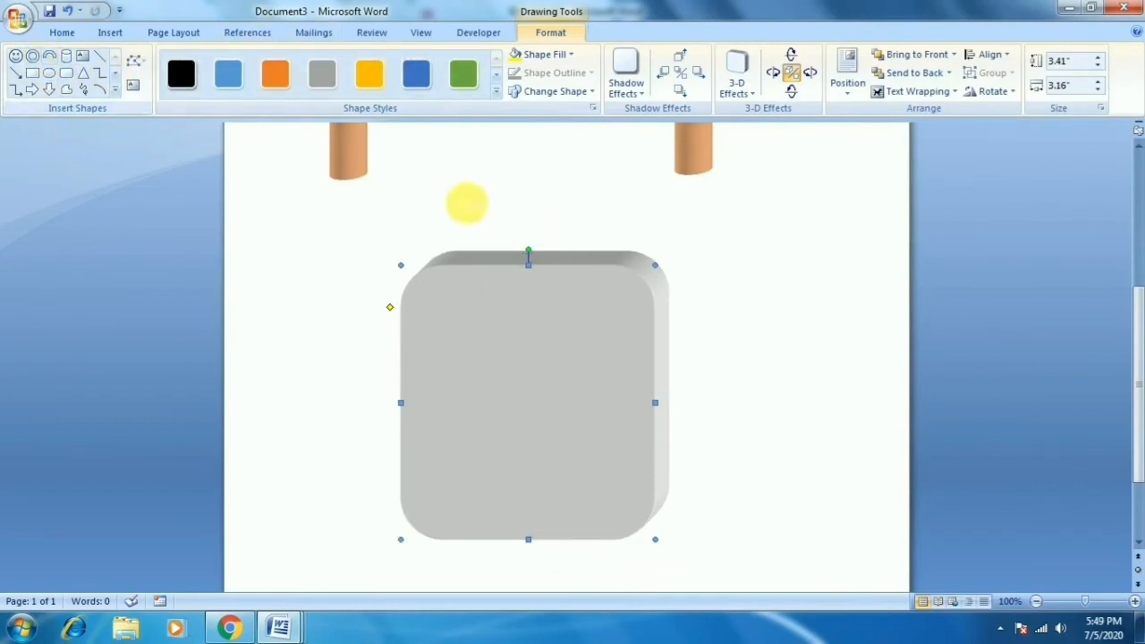
Draw a block arc about 2.12" high by 1.81" wide over the lock body's upper edge and apply the first Parallel 3-D effect.
left_click(50, 57)
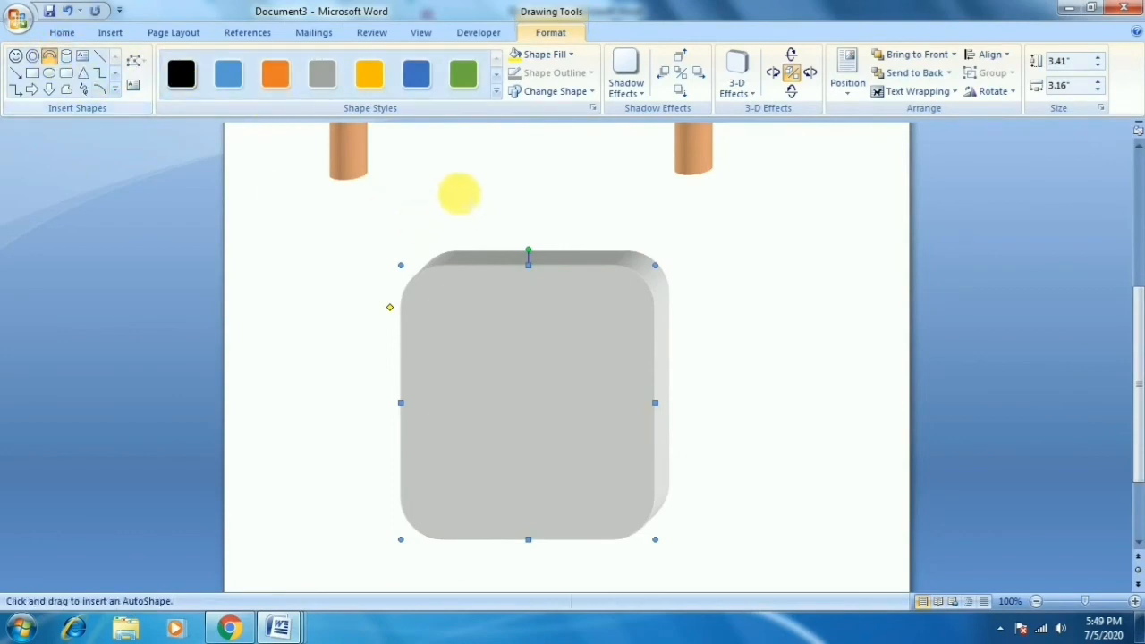
left_click_drag(462, 169, 608, 338)
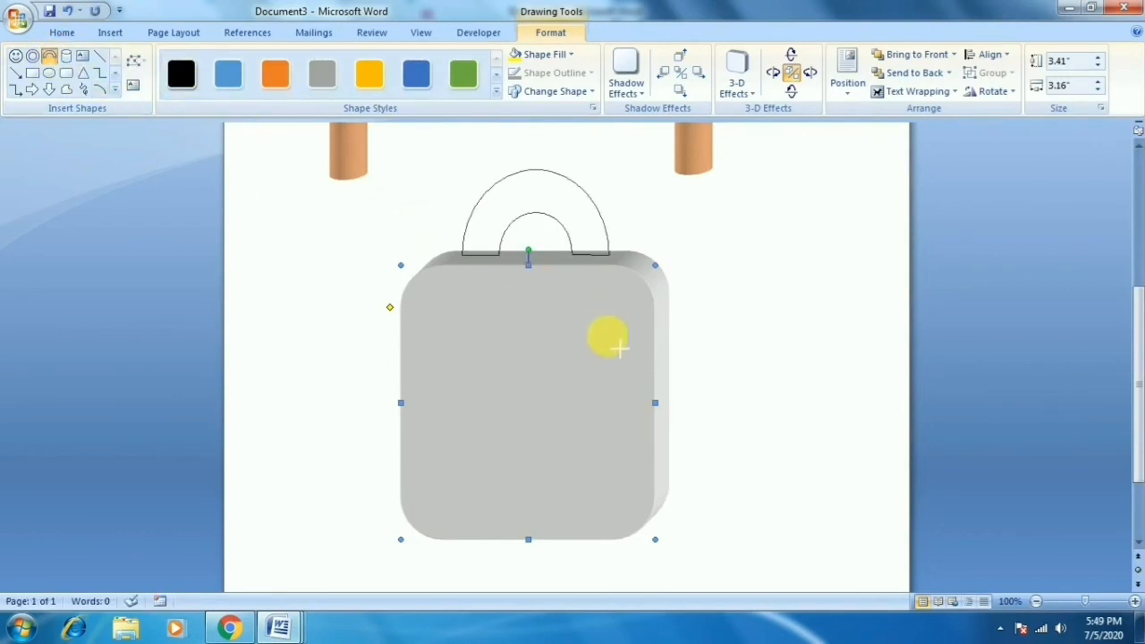
left_click(738, 94)
left_click(738, 100)
left_click(741, 100)
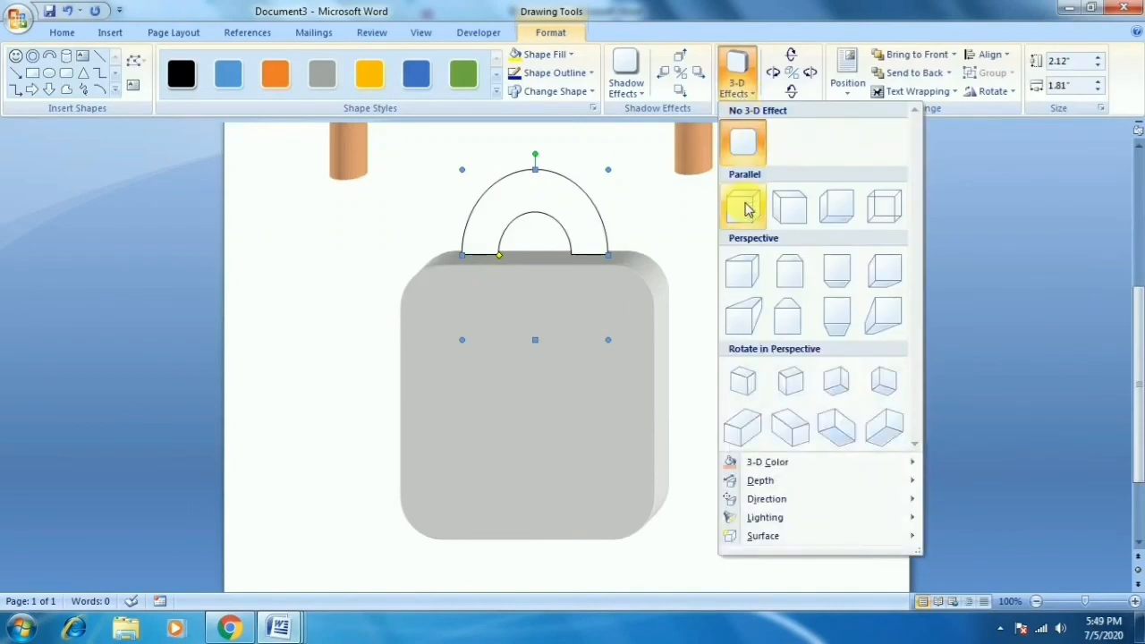
left_click(743, 207)
Nudge the block arc down and left so its ends sit centered on the lock body's upper front edge.
key("Down")
key("Down")
key("Down")
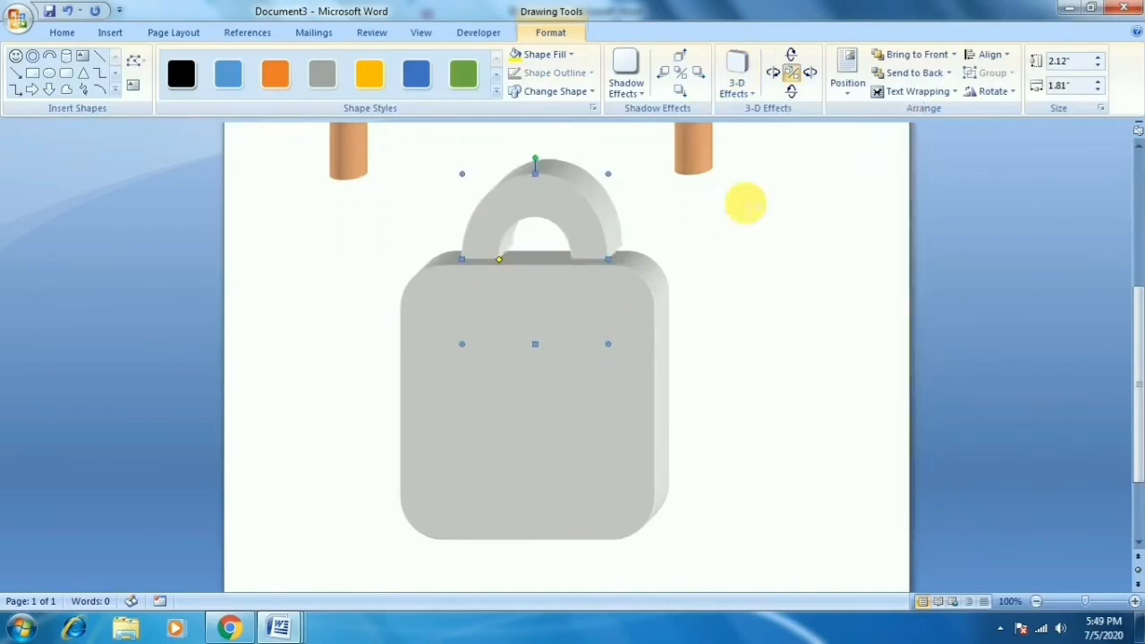
key("Left")
key("Left")
key("Left")
key("Left")
key("Left")
key("Left")
key("Left")
key("Left")
key("Left")
key("Left")
key("Up")
key("Up")
key("Up")
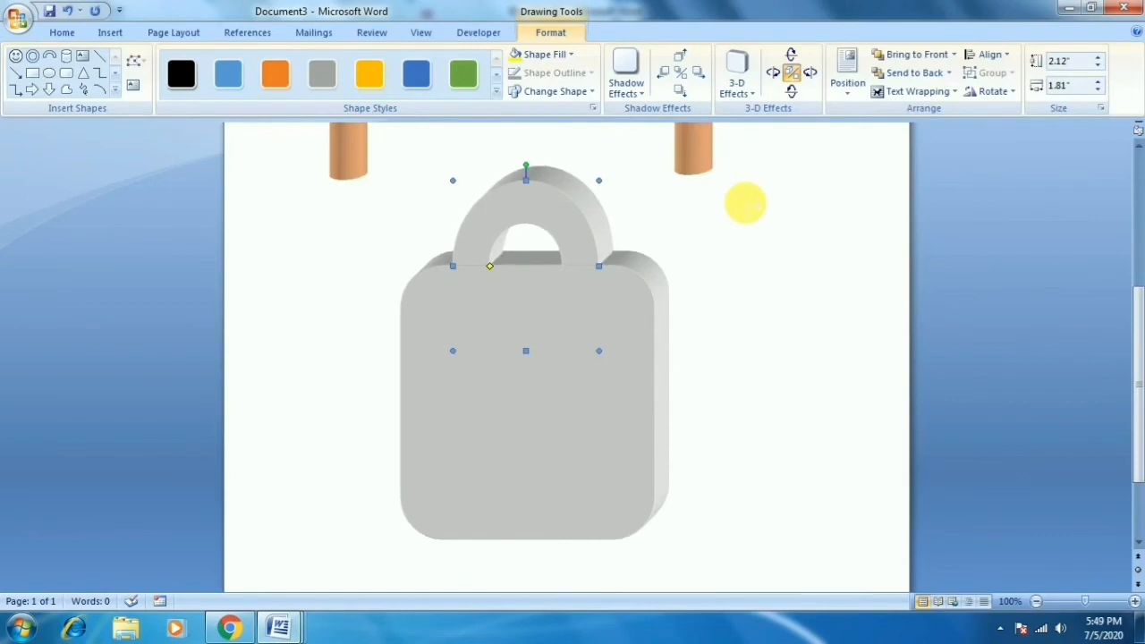
Draw a keyhole on the lock's front from a circle about 0.44" by 0.47" and a rectangle about 0.95" by 0.16" below it.
left_click(50, 72)
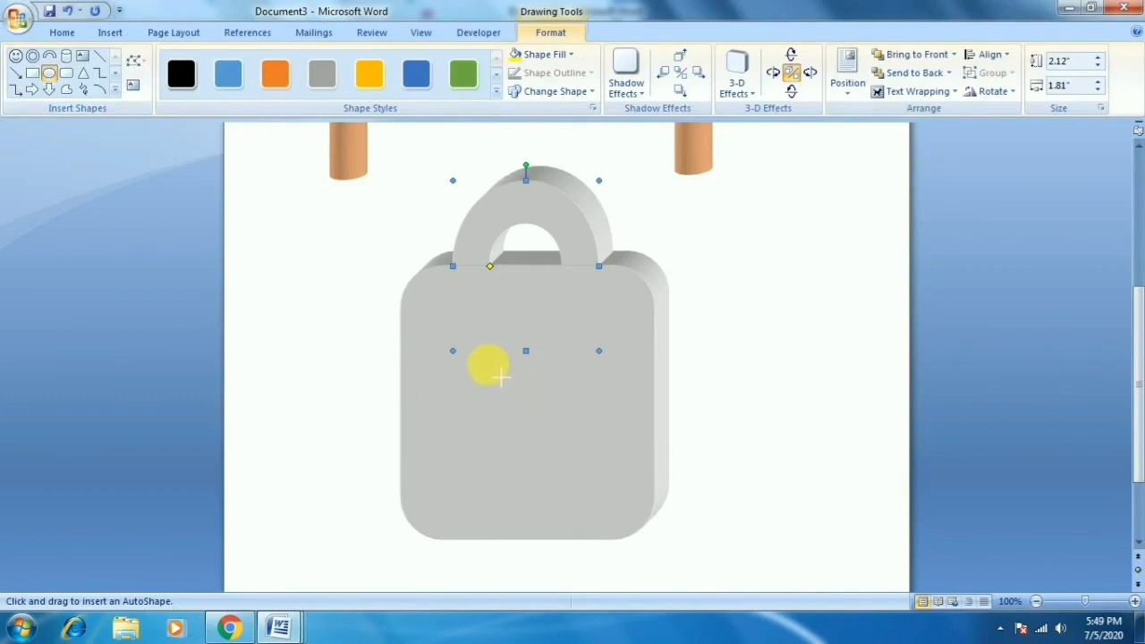
left_click_drag(498, 367, 547, 410)
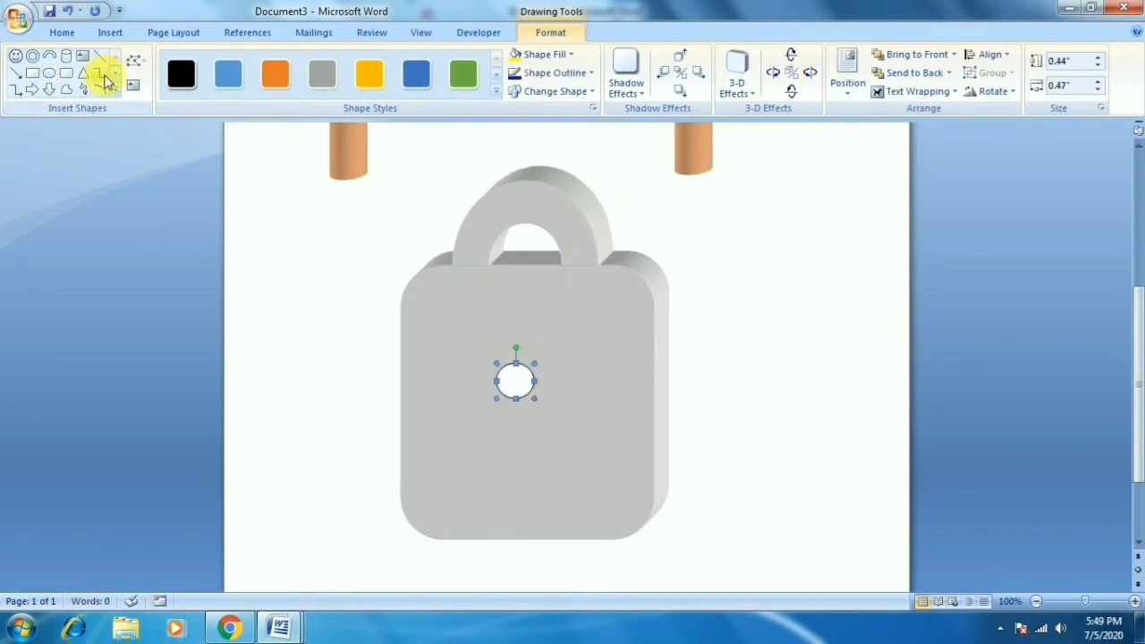
left_click(34, 73)
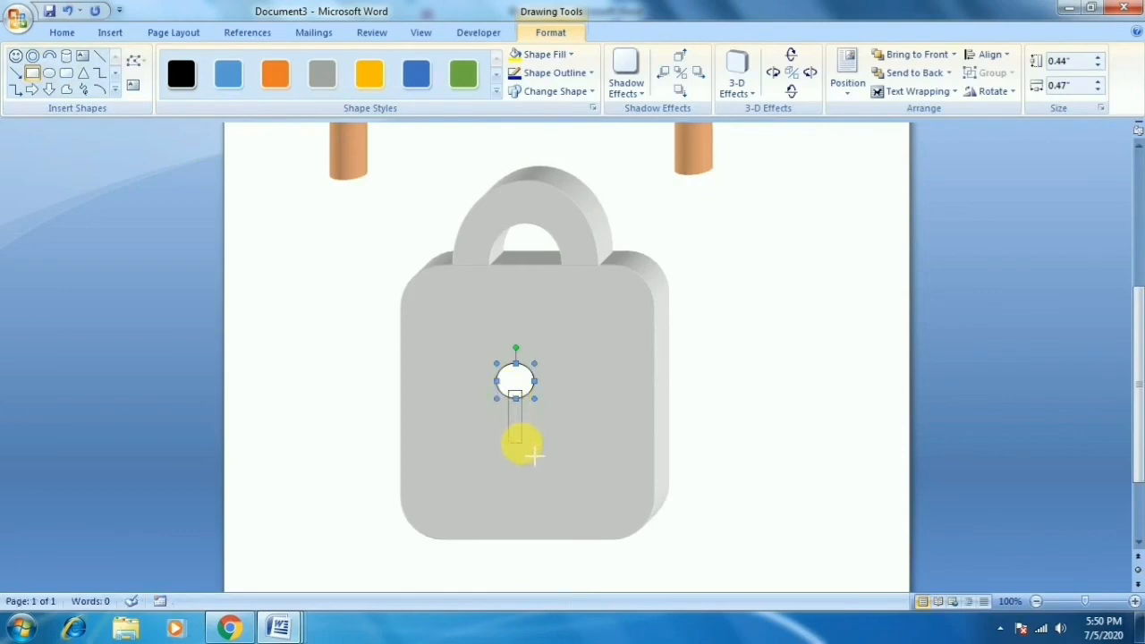
left_click_drag(534, 456, 520, 467)
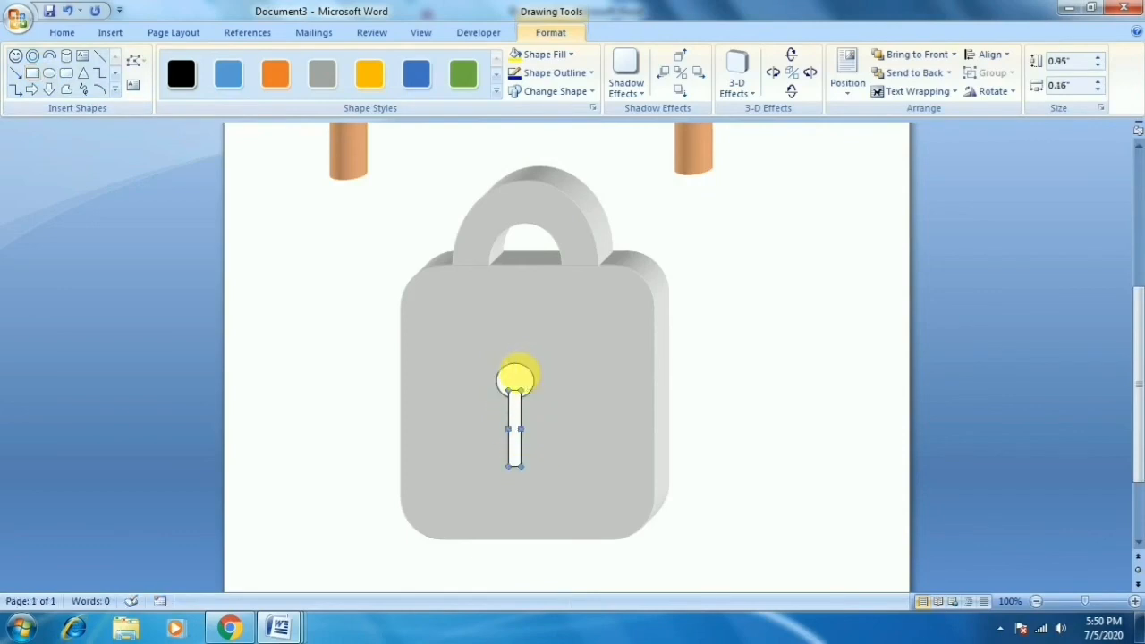
Remove the outline from both the keyhole's circle and its rectangle, and deselect them.
left_click(550, 72)
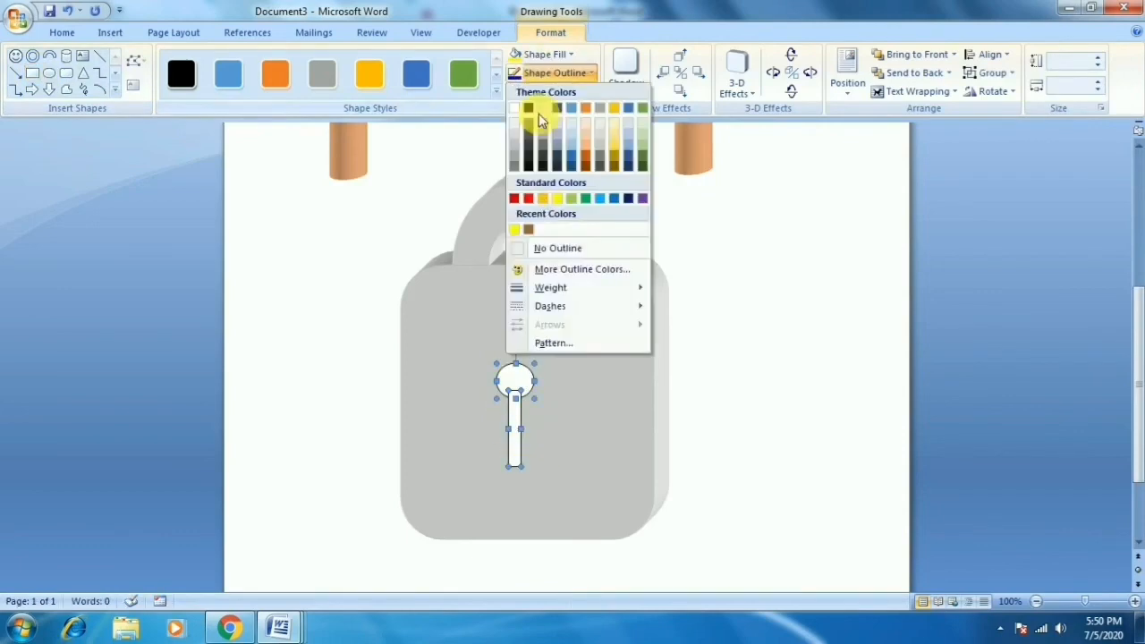
left_click(543, 251)
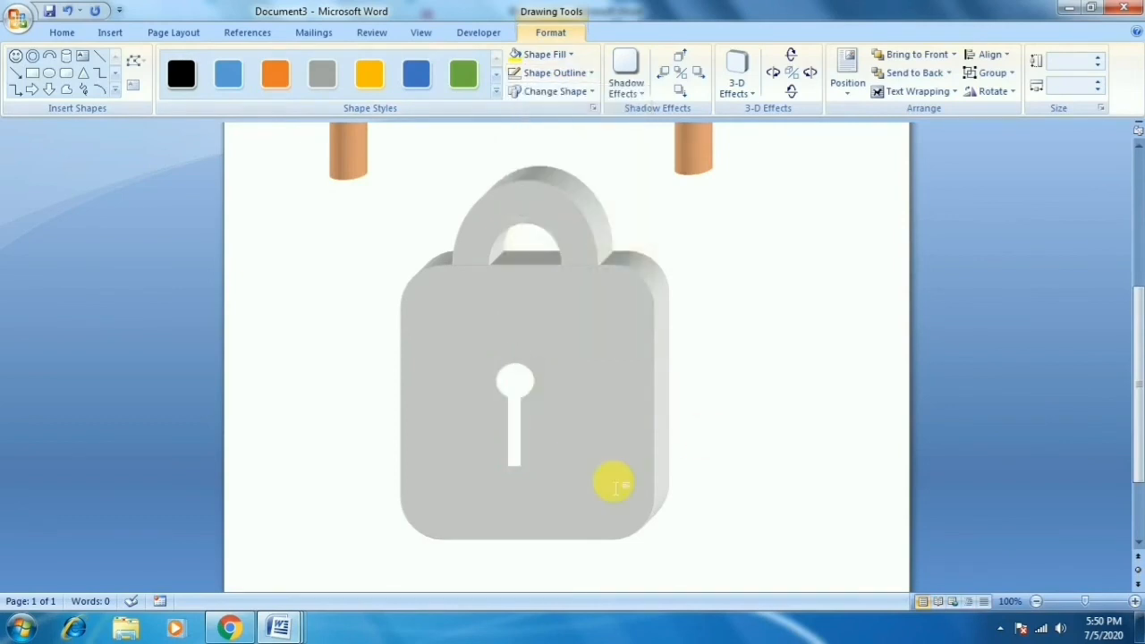
left_click(587, 498)
Review the padlock and table in Document3, compare them with the mugs in Document2, and return to Document3.
scroll(588, 492, "down", 5)
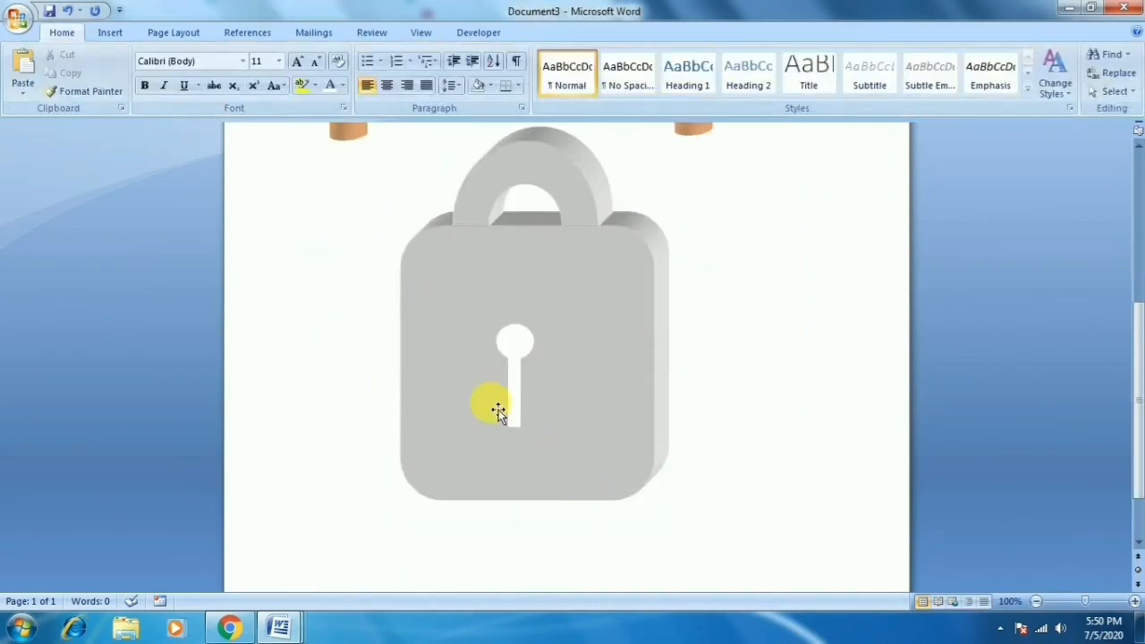
scroll(529, 417, "up", 5)
scroll(527, 411, "down", 3)
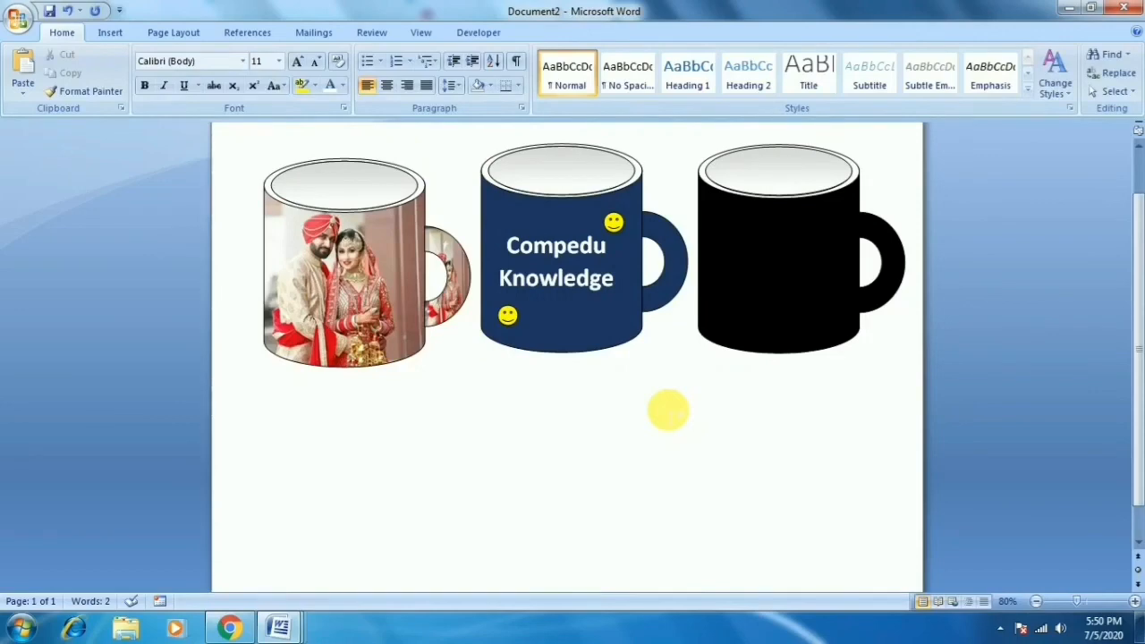
key("alt+Tab")
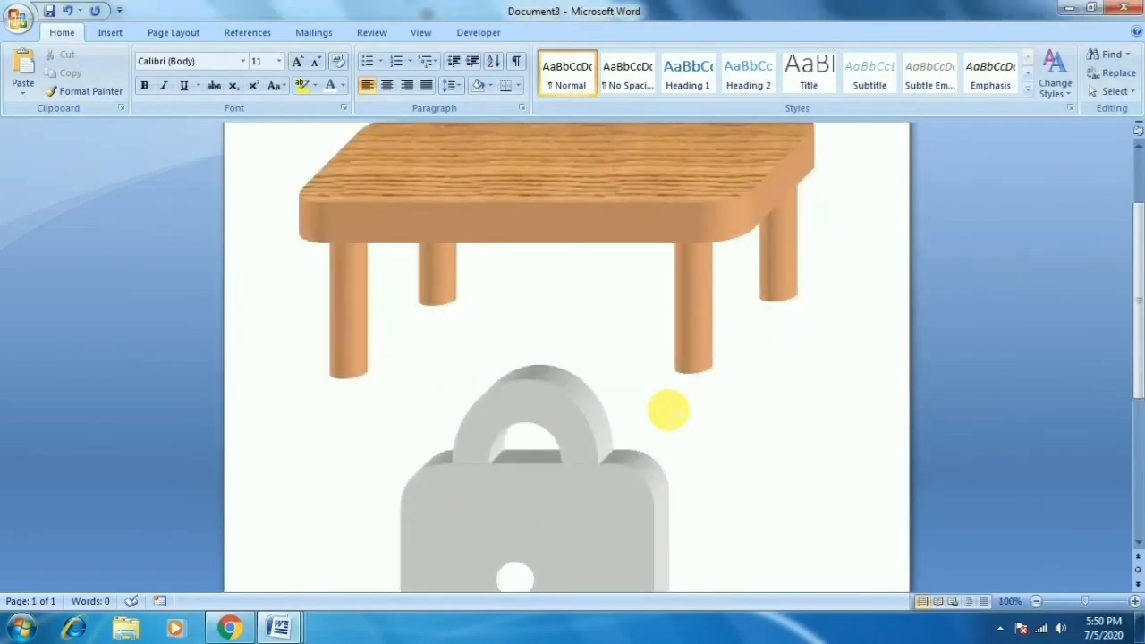
key("alt+Tab")
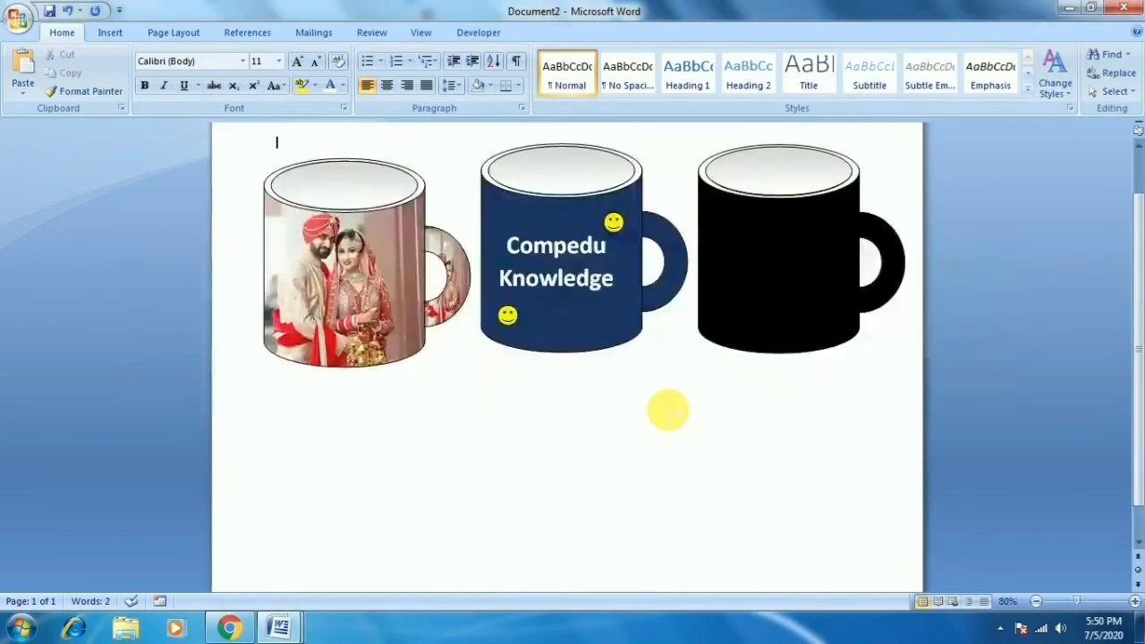
key("alt+Tab")
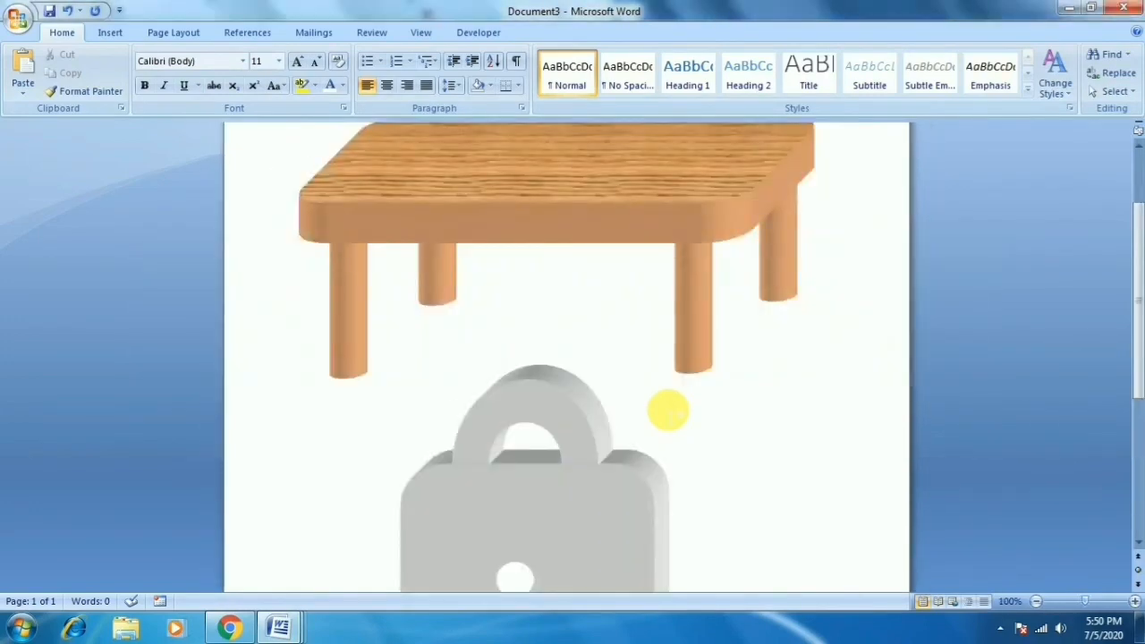